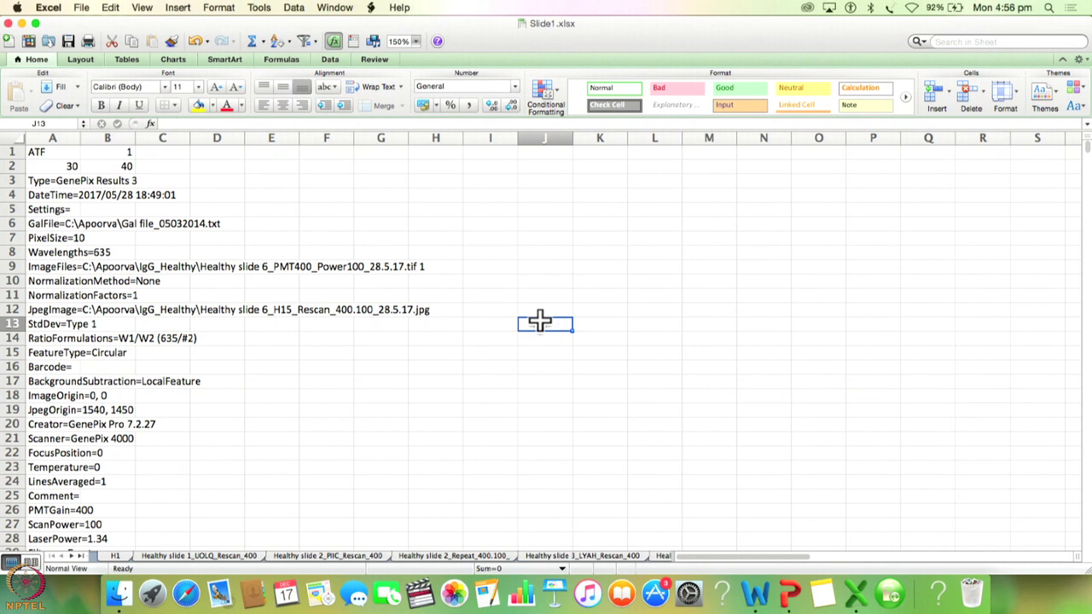
Step: Examine the scan metadata above the table, including pixel size, wavelengths, normalization method, PMT gain, scan power and laser power
{"action": "left_click", "coordinate": [39, 152]}
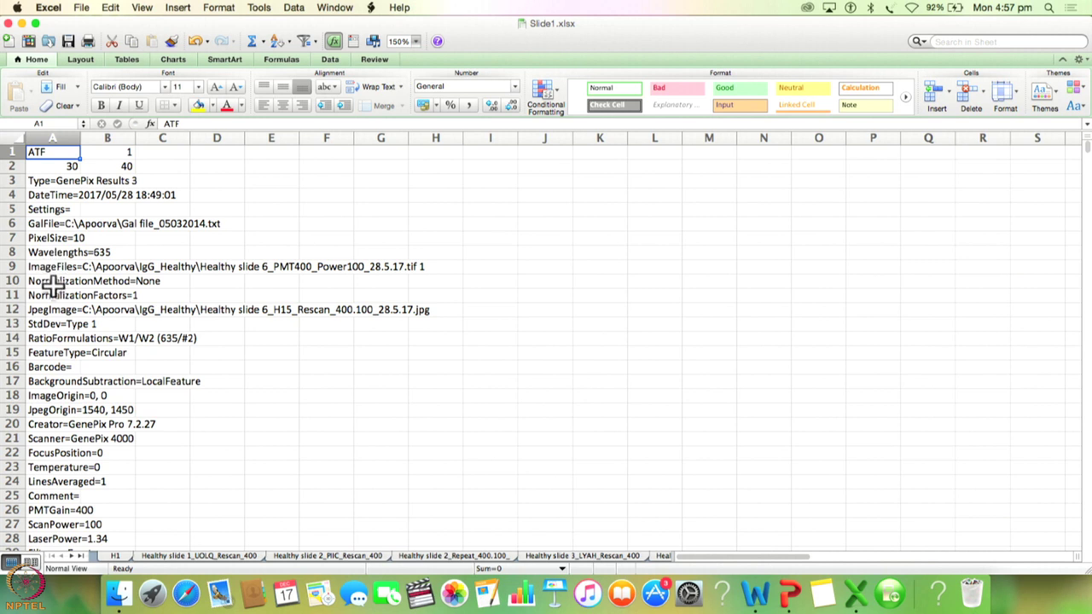
{"action": "left_click", "coordinate": [54, 242]}
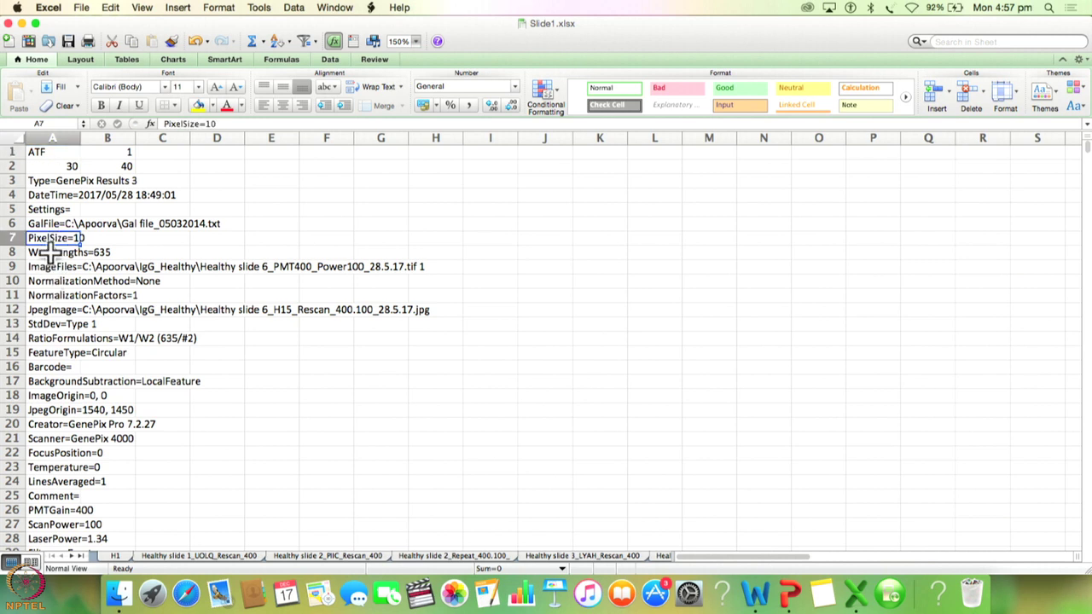
{"action": "left_click", "coordinate": [51, 253]}
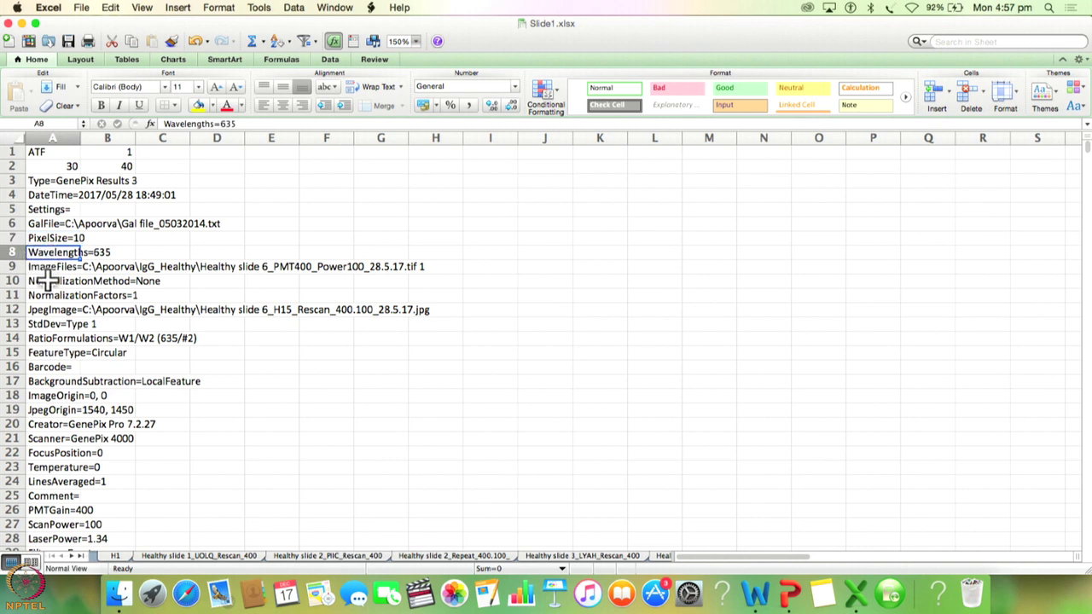
{"action": "left_click", "coordinate": [49, 280]}
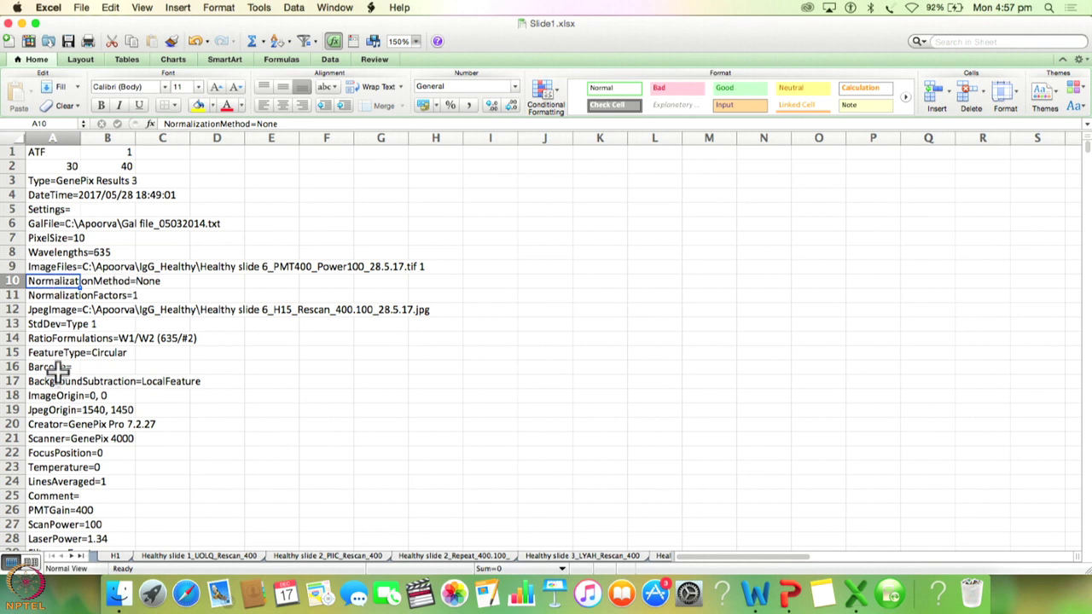
{"action": "scroll", "coordinate": [68, 395], "scroll_direction": "down", "scroll_amount": 5}
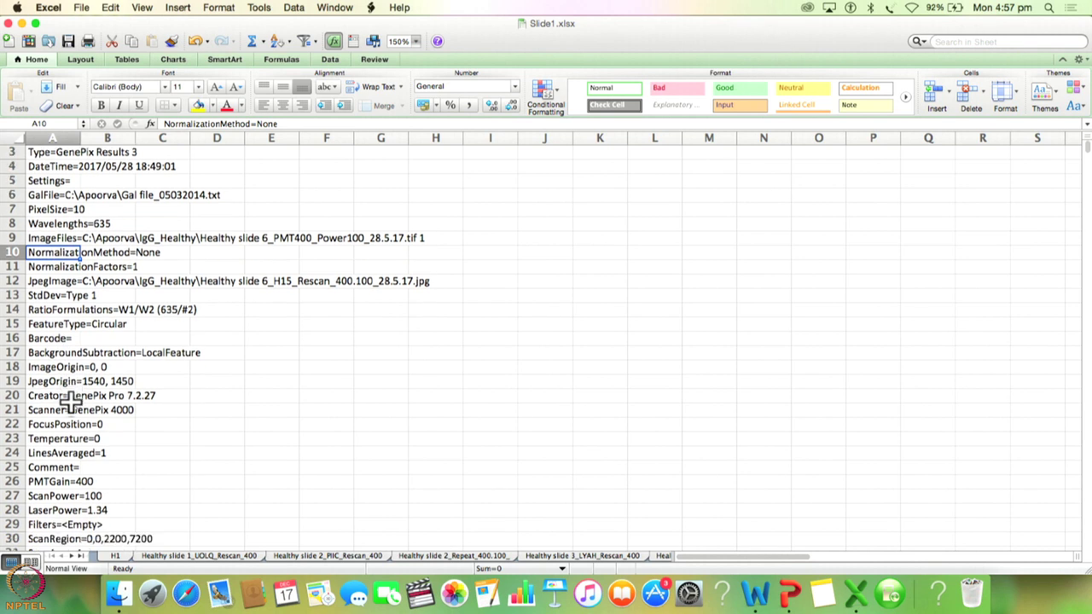
{"action": "left_click", "coordinate": [51, 365]}
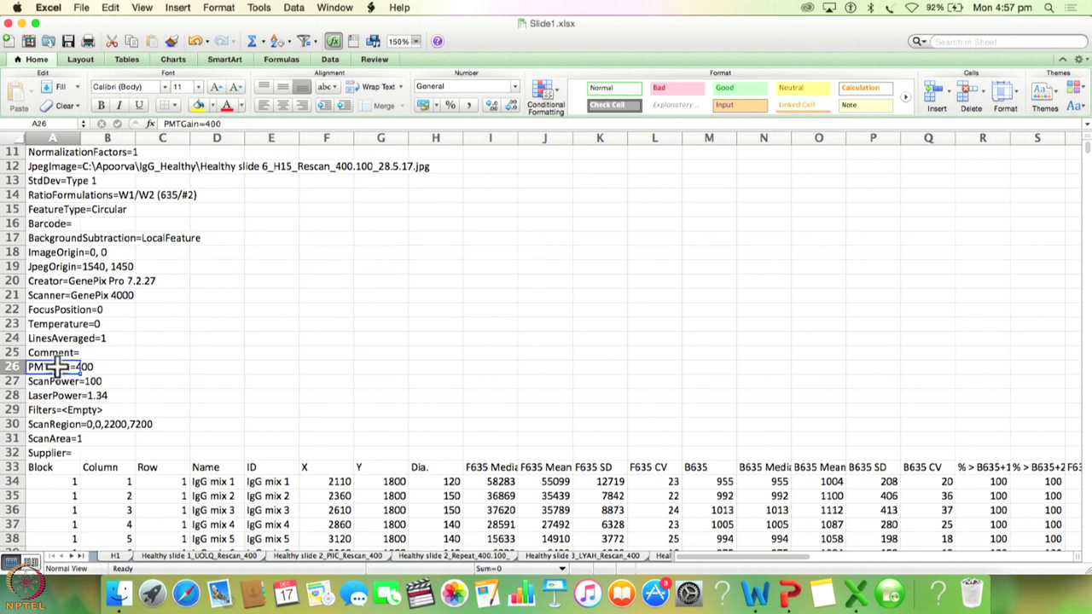
{"action": "left_click", "coordinate": [55, 377]}
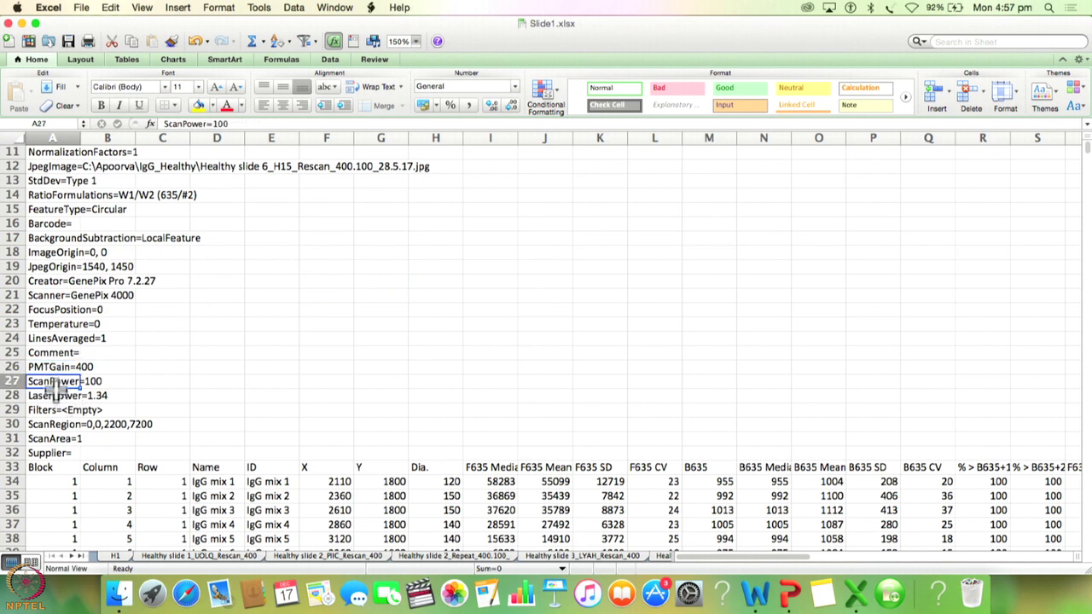
{"action": "left_click", "coordinate": [55, 394]}
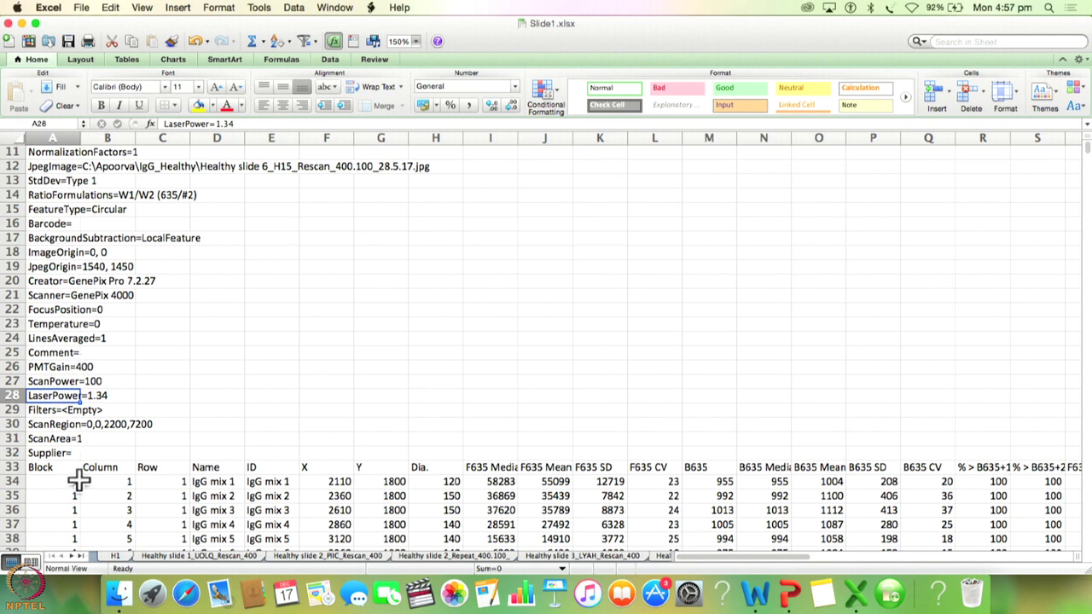
Step: Examine the start of the data table and its Block, Column and Row headings in row 33
{"action": "scroll", "coordinate": [77, 482], "scroll_direction": "down", "scroll_amount": 7}
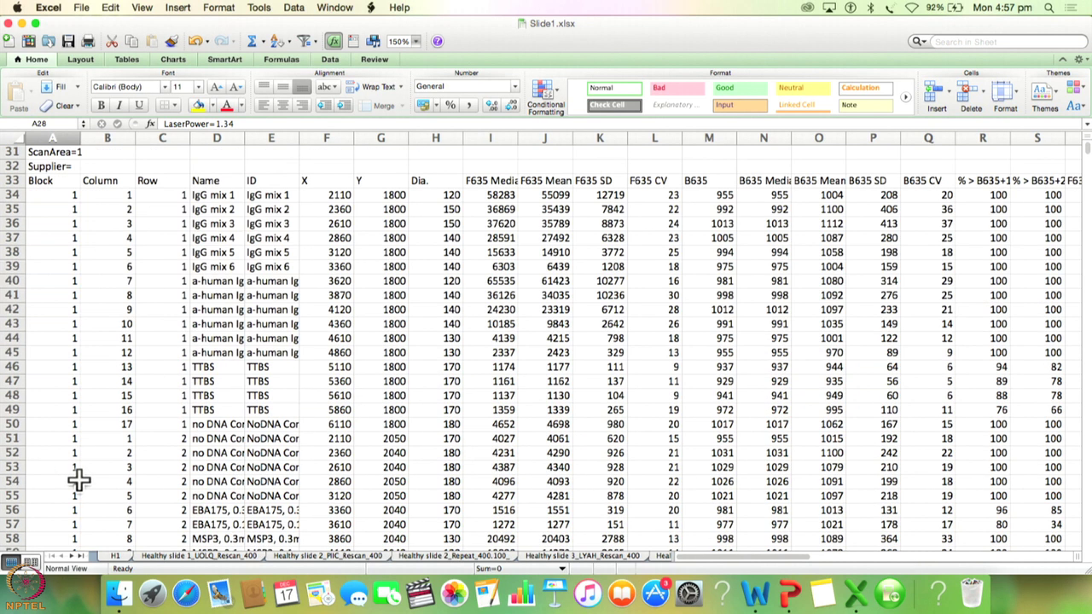
{"action": "left_click", "coordinate": [50, 193]}
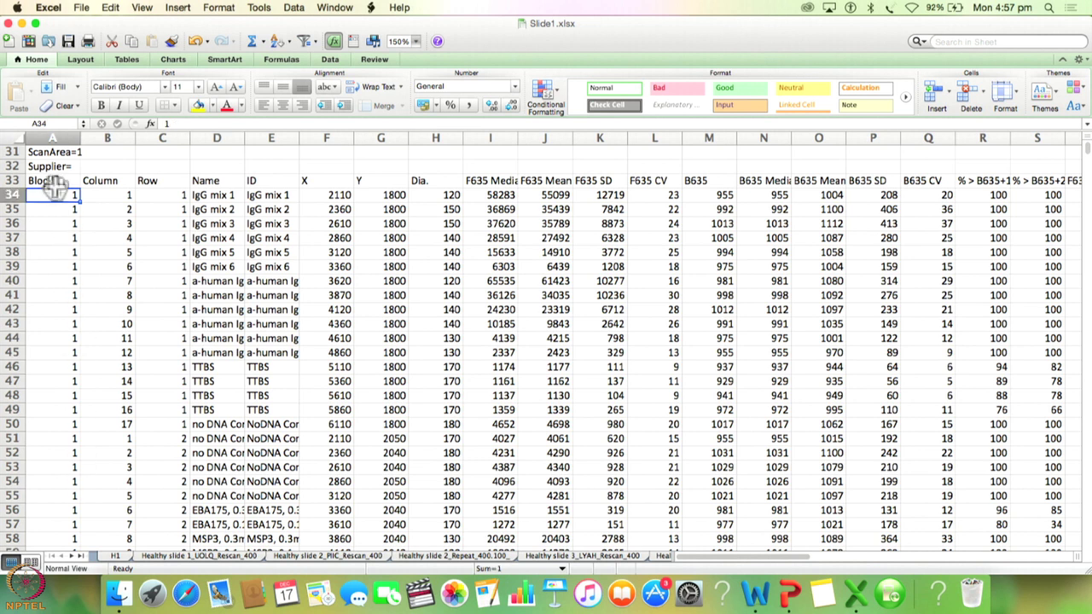
{"action": "left_click", "coordinate": [53, 179]}
{"action": "left_click", "coordinate": [98, 179]}
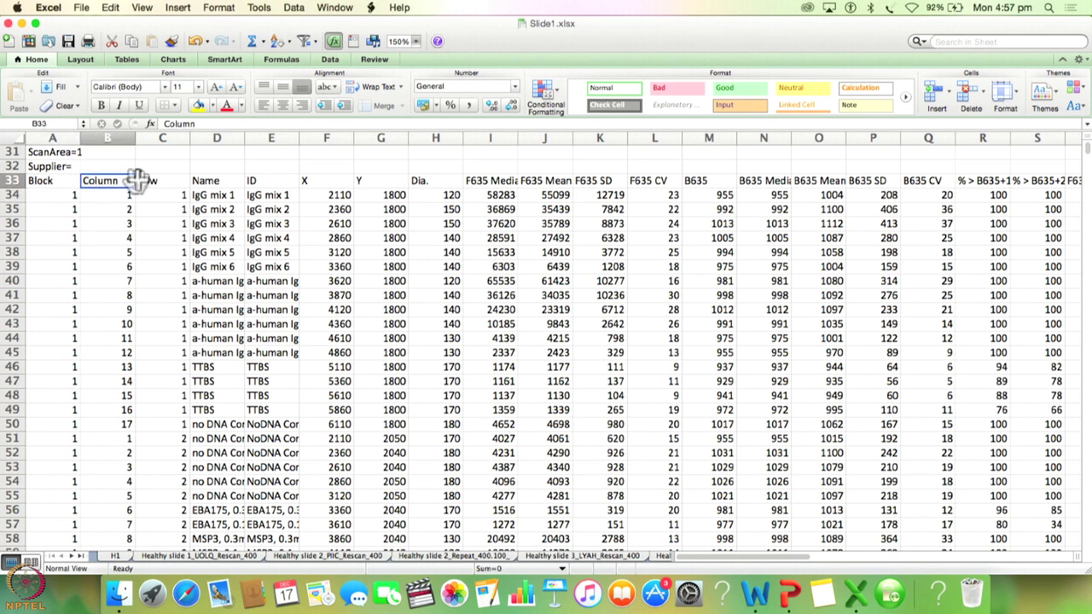
{"action": "left_click", "coordinate": [148, 179]}
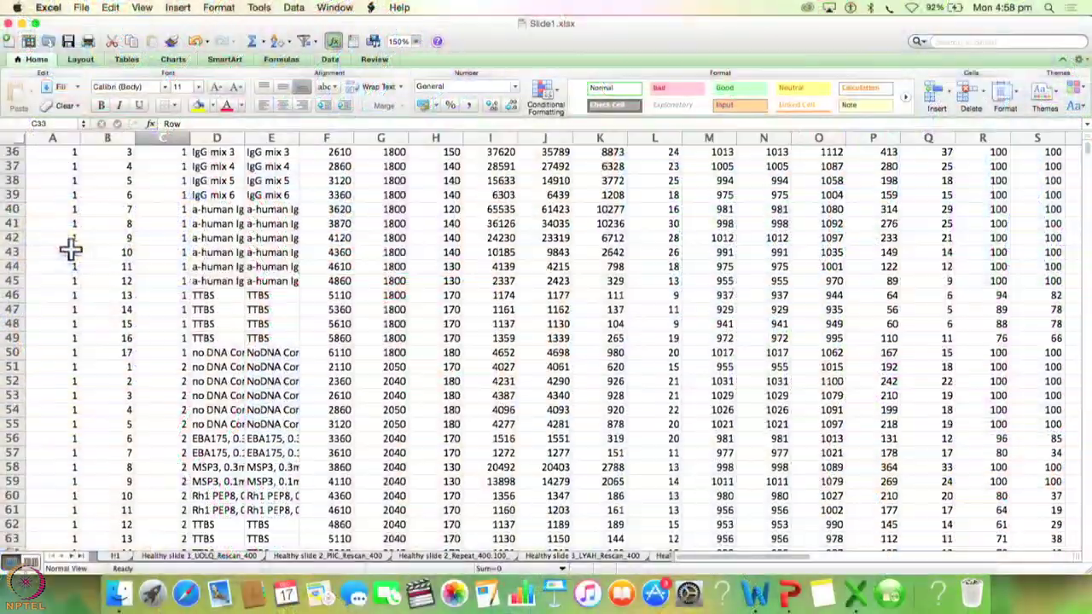
Step: Look through the spot data block by block, from block 1 down to the start of block 5
{"action": "scroll", "coordinate": [71, 265], "scroll_direction": "down", "scroll_amount": 20}
{"action": "scroll", "coordinate": [71, 276], "scroll_direction": "down", "scroll_amount": 8}
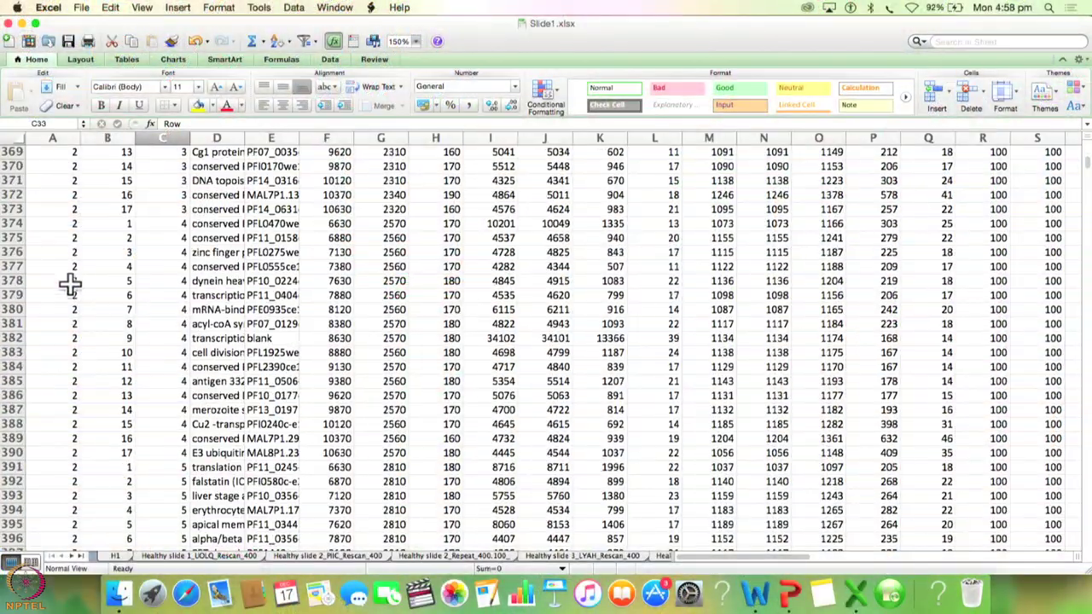
{"action": "scroll", "coordinate": [71, 288], "scroll_direction": "down", "scroll_amount": 12}
{"action": "scroll", "coordinate": [71, 291], "scroll_direction": "down", "scroll_amount": 12}
{"action": "scroll", "coordinate": [69, 296], "scroll_direction": "down", "scroll_amount": 20}
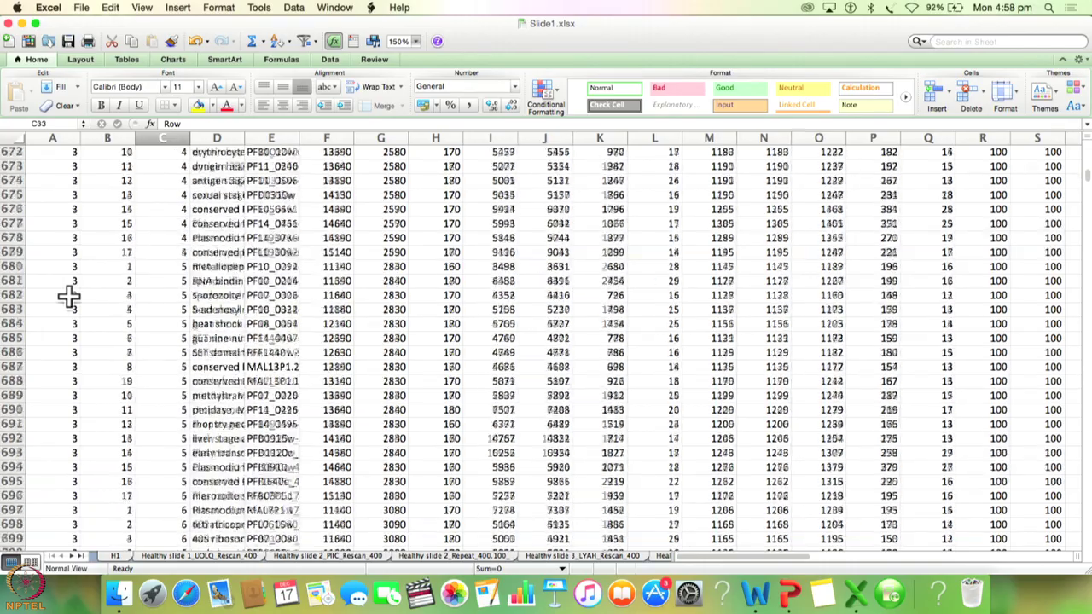
{"action": "scroll", "coordinate": [69, 296], "scroll_direction": "down", "scroll_amount": 12}
{"action": "scroll", "coordinate": [69, 296], "scroll_direction": "down", "scroll_amount": 20}
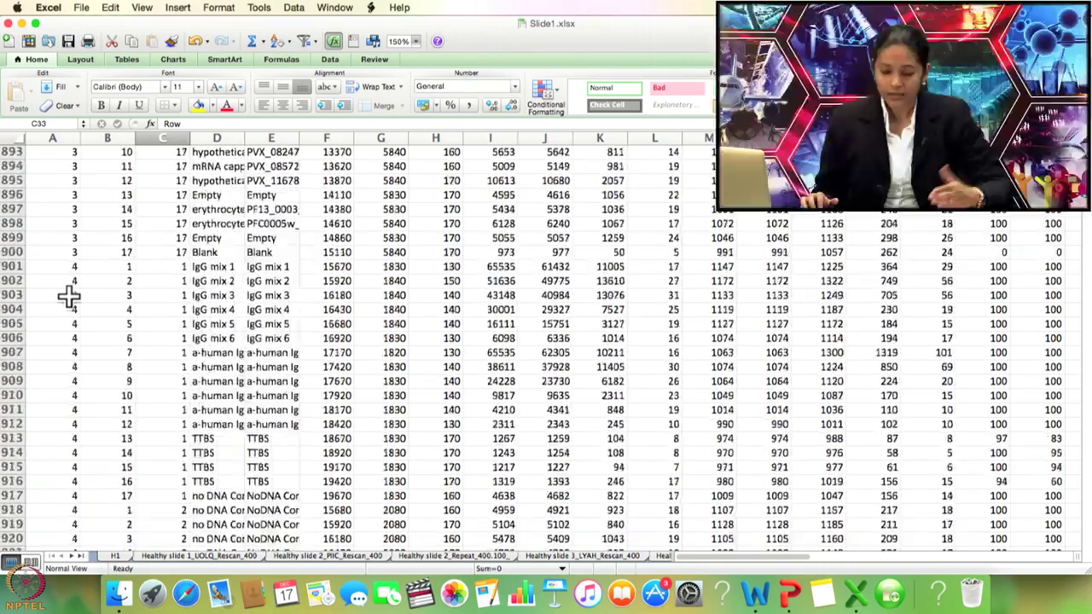
{"action": "scroll", "coordinate": [69, 296], "scroll_direction": "down", "scroll_amount": 20}
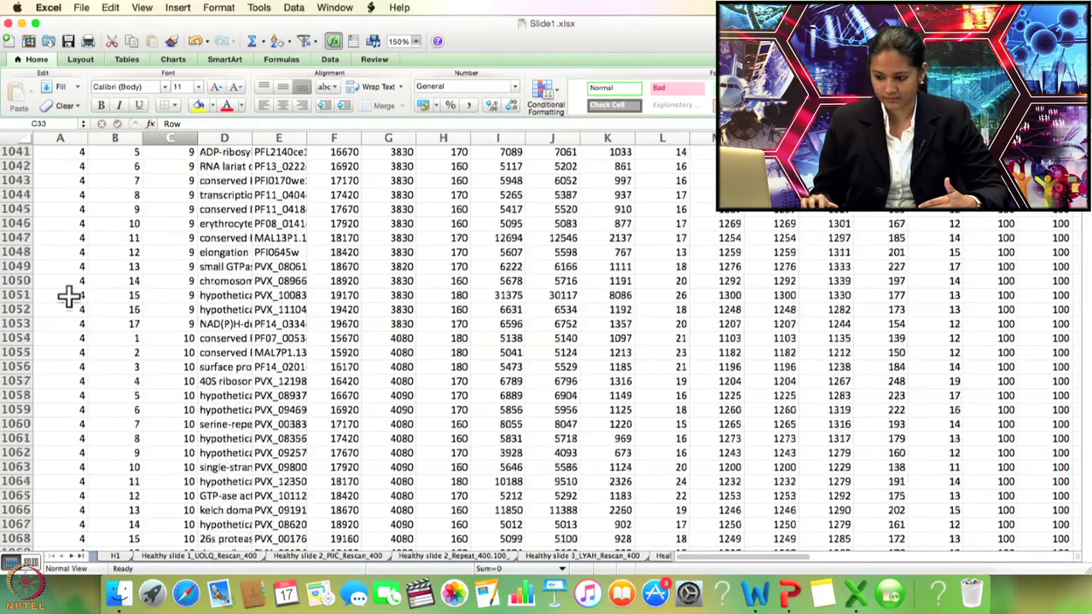
{"action": "scroll", "coordinate": [69, 296], "scroll_direction": "down", "scroll_amount": 20}
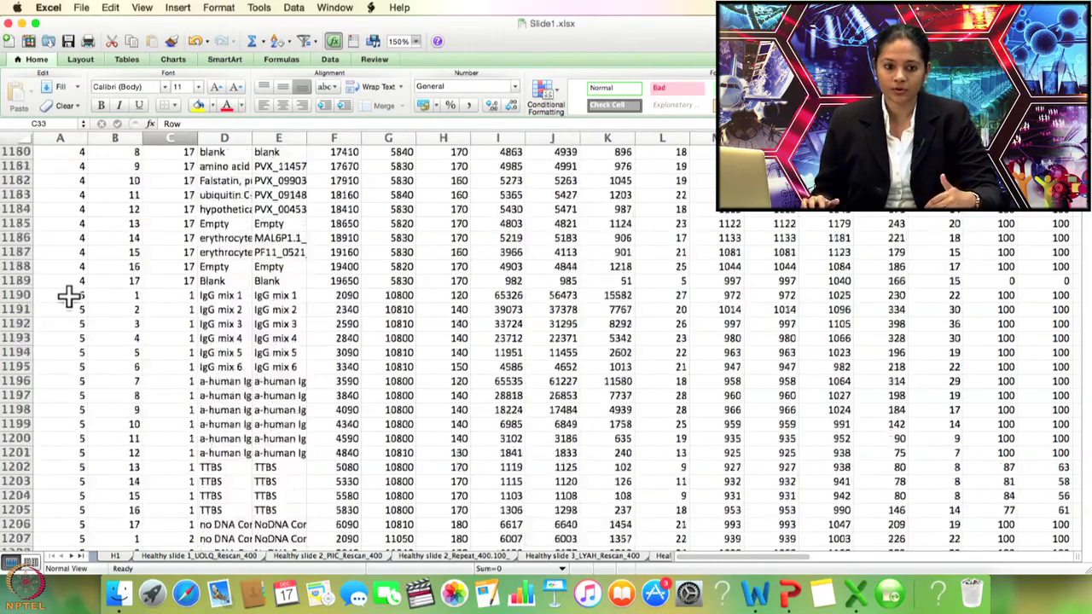
Step: Locate the boundary between blocks 4 and 5, selecting row 1189 and then row 1190
{"action": "scroll", "coordinate": [69, 296], "scroll_direction": "up", "scroll_amount": 20}
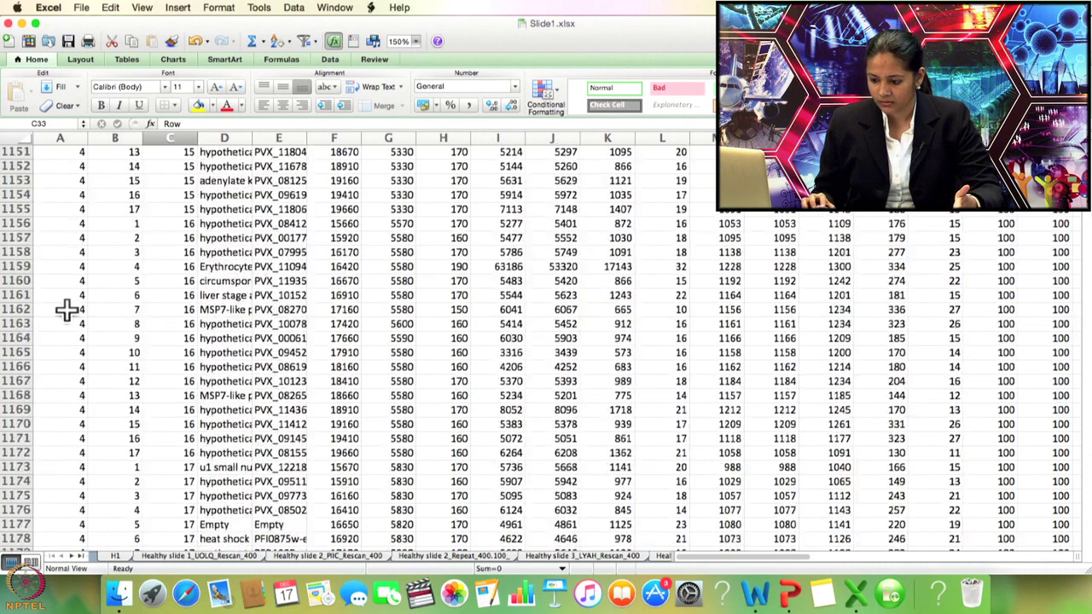
{"action": "scroll", "coordinate": [83, 383], "scroll_direction": "down", "scroll_amount": 8}
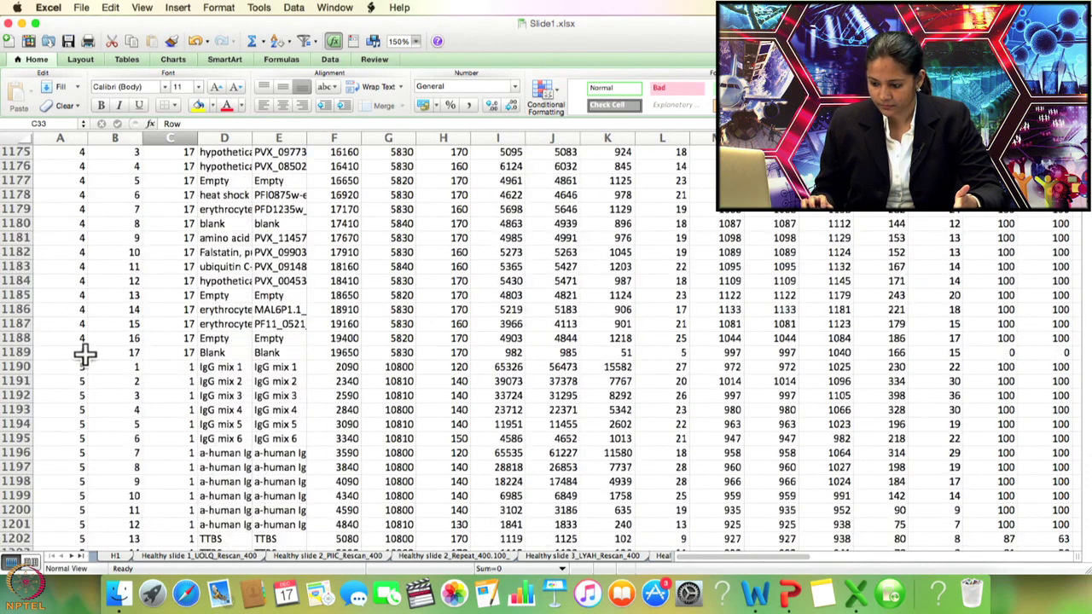
{"action": "left_click", "coordinate": [79, 353]}
{"action": "left_click", "coordinate": [19, 352]}
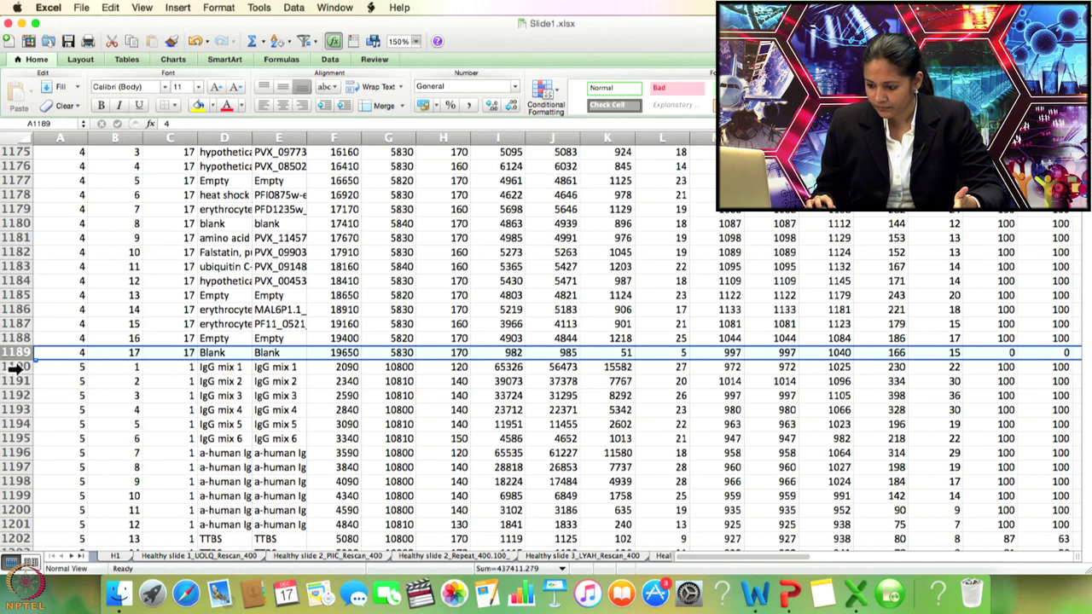
{"action": "left_click", "coordinate": [17, 367]}
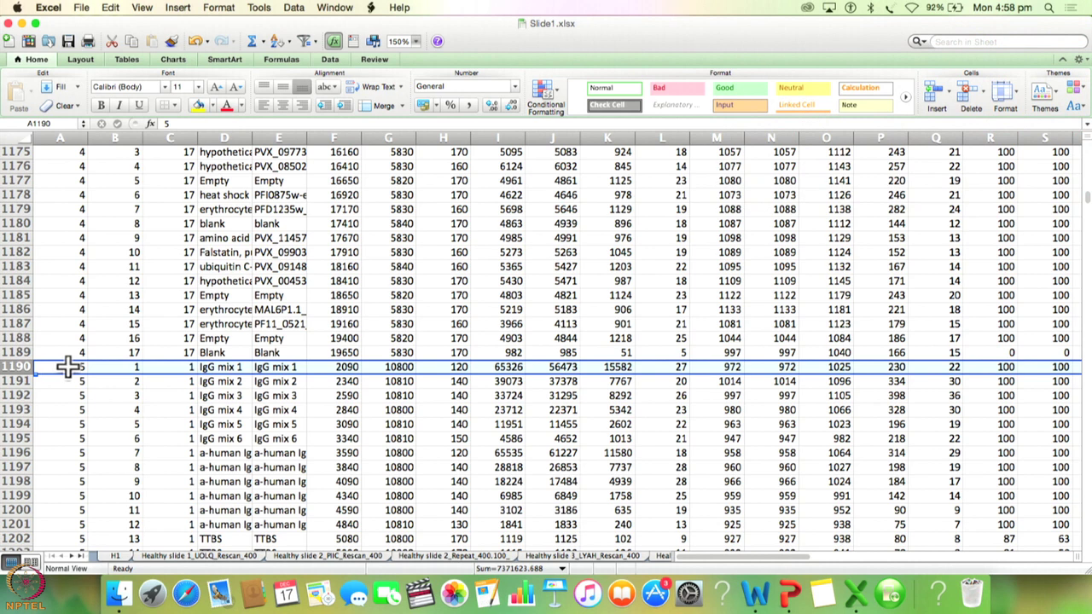
Step: Return to the start of the data table and select the whole heading row 33
{"action": "scroll", "coordinate": [91, 297], "scroll_direction": "down", "scroll_amount": 5}
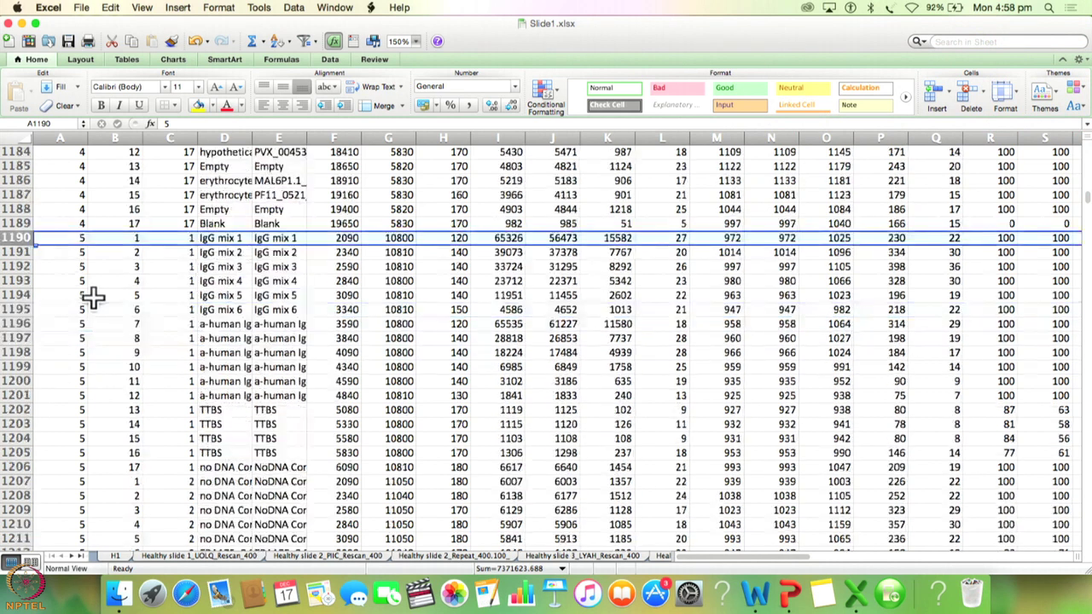
{"action": "scroll", "coordinate": [91, 297], "scroll_direction": "up", "scroll_amount": 20}
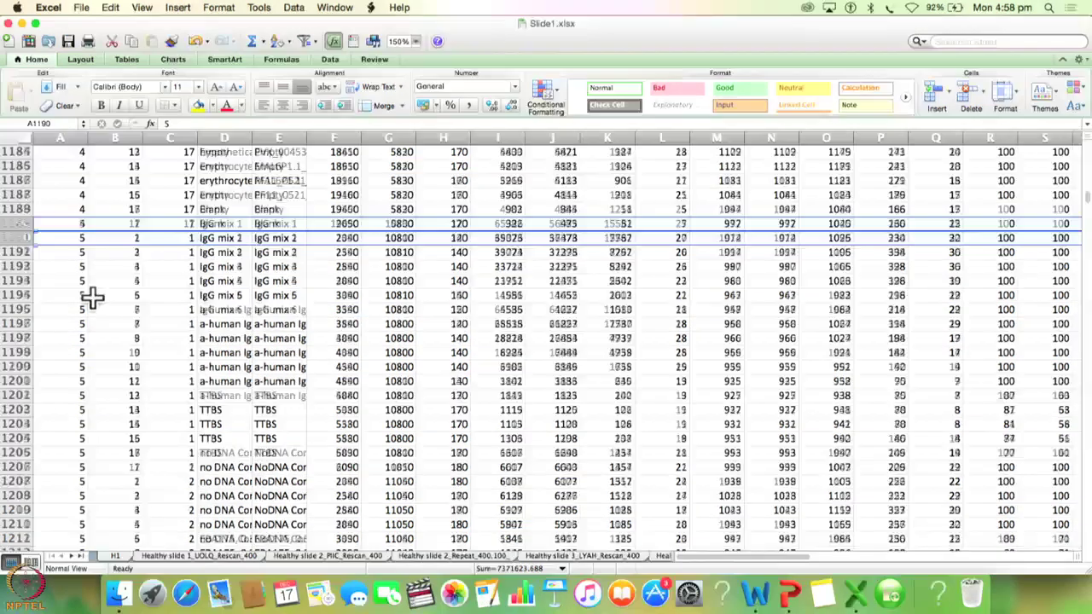
{"action": "scroll", "coordinate": [100, 297], "scroll_direction": "up", "scroll_amount": 20}
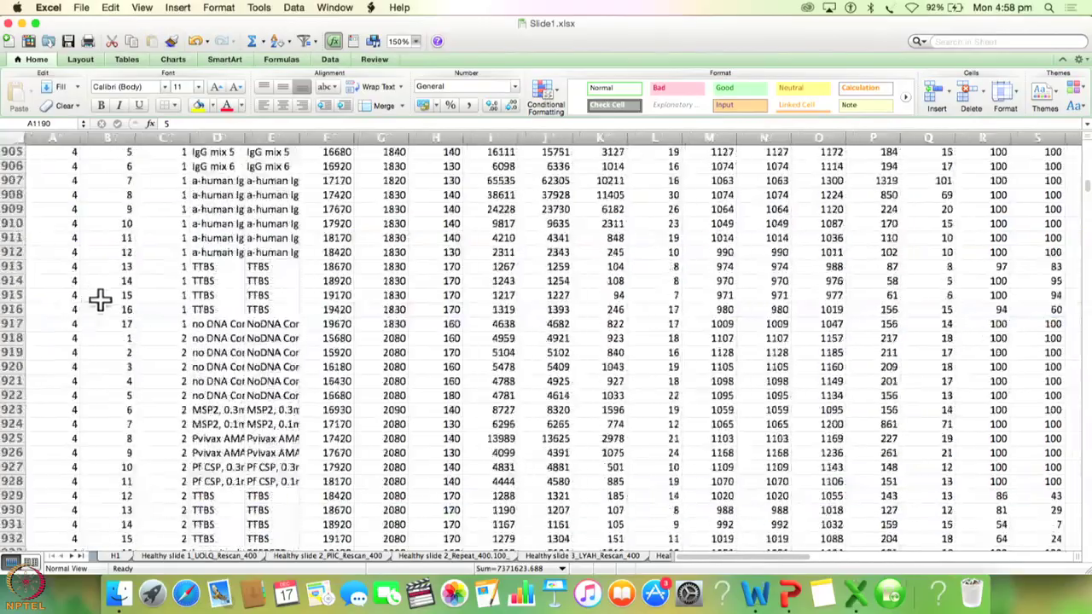
{"action": "scroll", "coordinate": [100, 297], "scroll_direction": "up", "scroll_amount": 20}
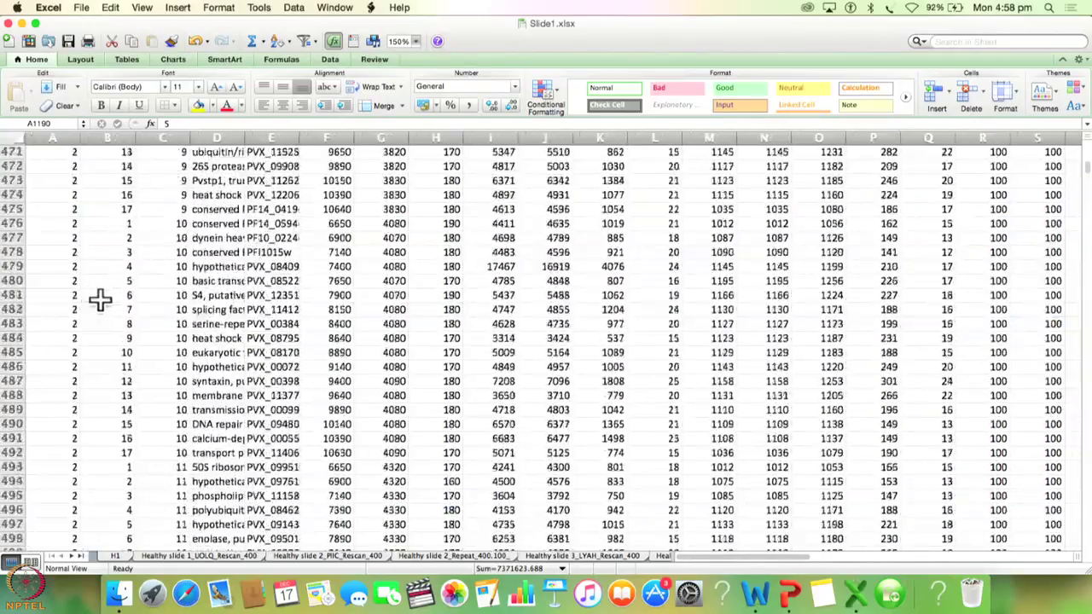
{"action": "scroll", "coordinate": [102, 296], "scroll_direction": "up", "scroll_amount": 20}
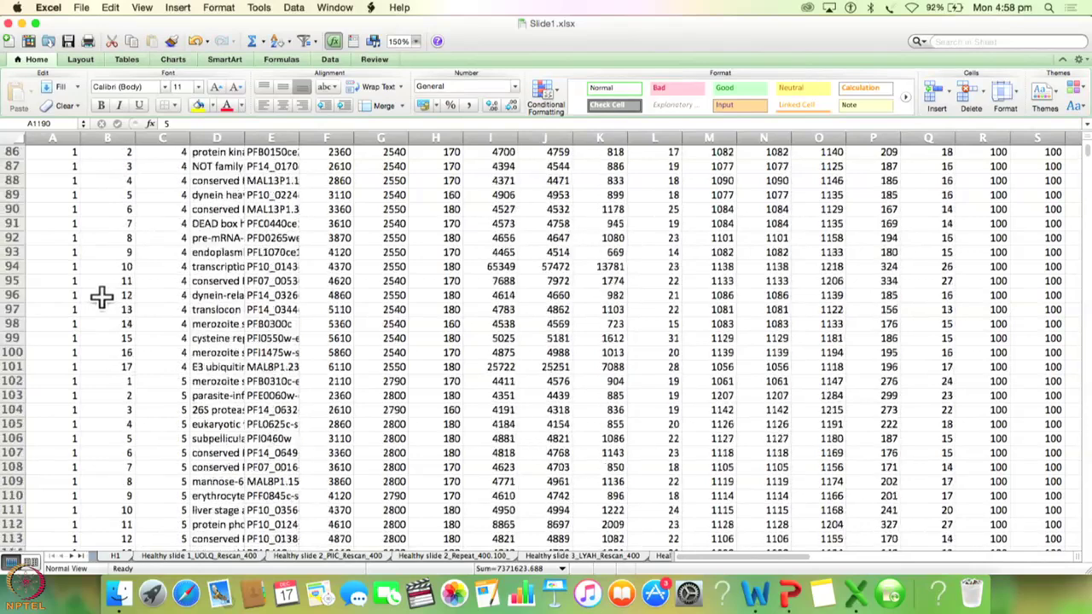
{"action": "scroll", "coordinate": [101, 297], "scroll_direction": "down", "scroll_amount": 5}
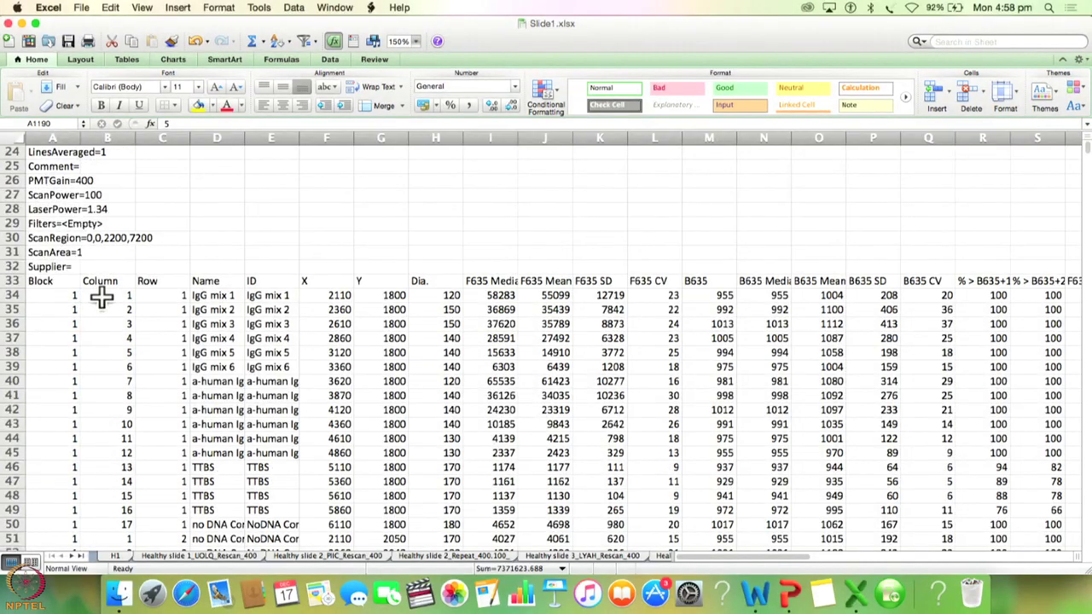
{"action": "left_click", "coordinate": [15, 281]}
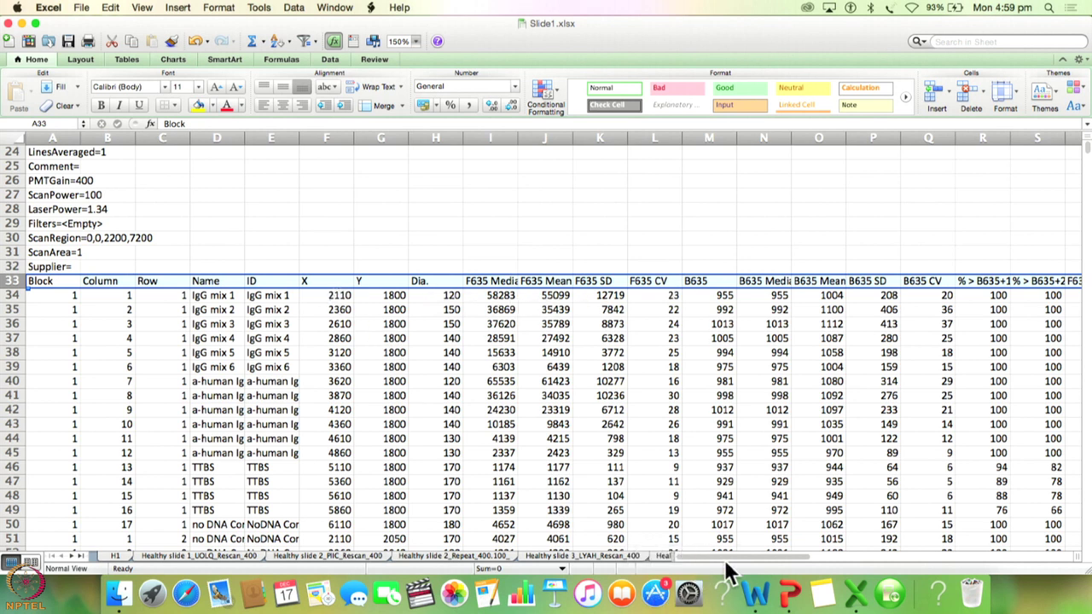
Step: Widen column AH so that its full heading, F635 Median - B635, can be read
{"action": "left_click_drag", "start_coordinate": [734, 557], "coordinate": [870, 557]}
{"action": "left_click", "coordinate": [757, 137]}
{"action": "left_click_drag", "start_coordinate": [790, 139], "coordinate": [828, 140]}
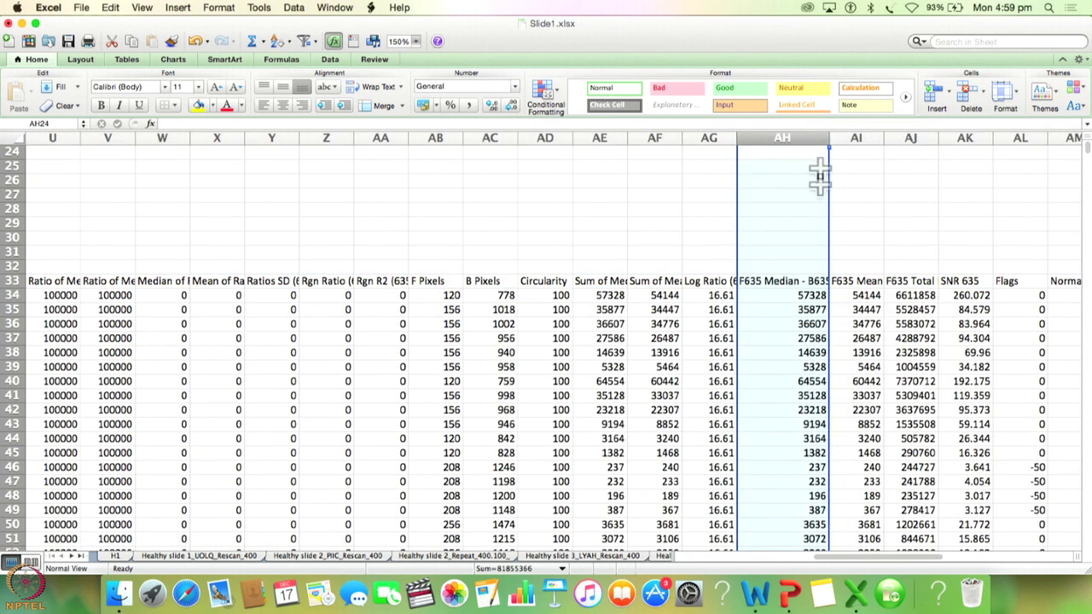
{"action": "left_click_drag", "start_coordinate": [828, 141], "coordinate": [868, 144]}
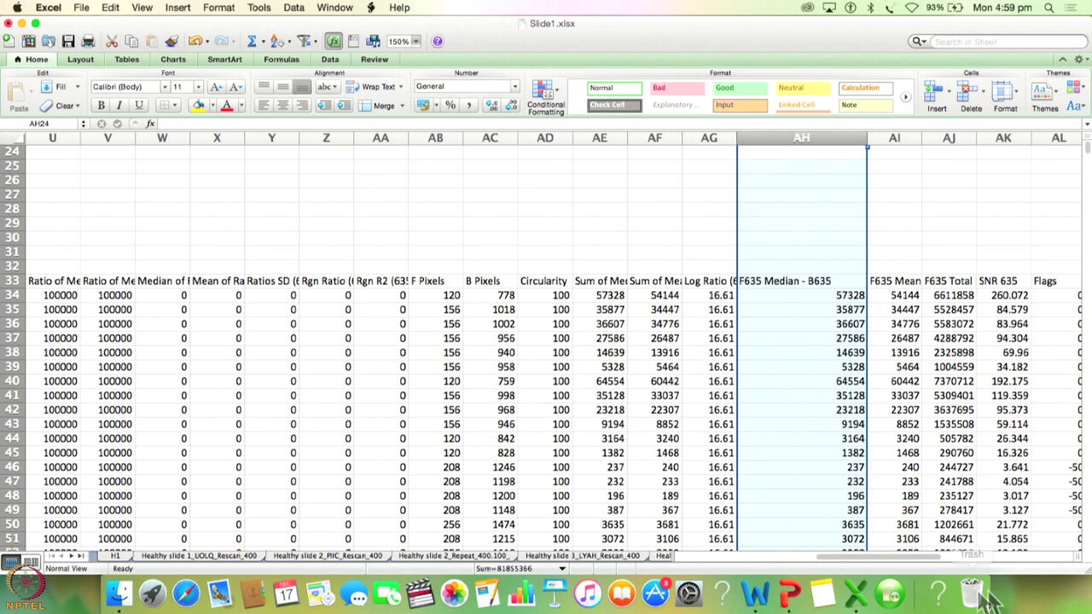
Step: Delete columns F through AG, between the ID column and the F635 Median - B635 column
{"action": "left_click_drag", "start_coordinate": [849, 554], "coordinate": [717, 553]}
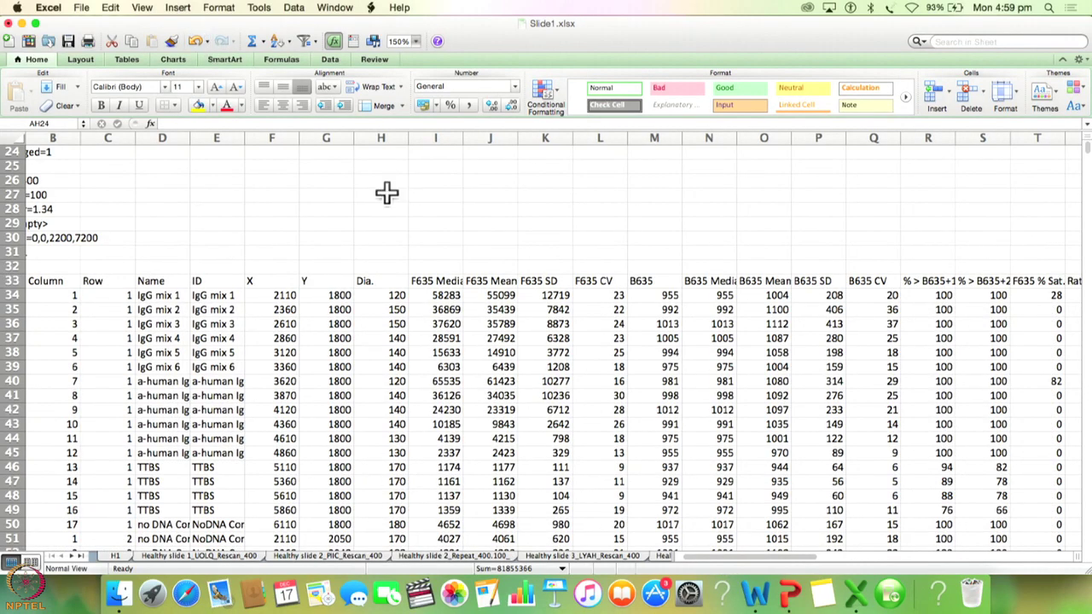
{"action": "left_click_drag", "start_coordinate": [275, 137], "coordinate": [453, 137]}
{"action": "right_click", "coordinate": [449, 138]}
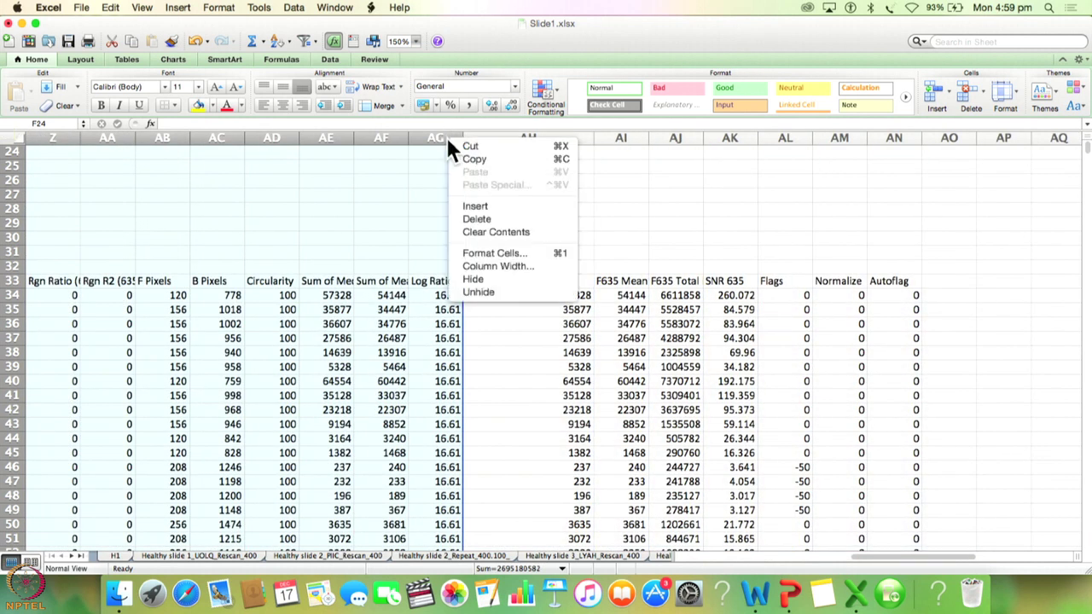
{"action": "left_click", "coordinate": [488, 219]}
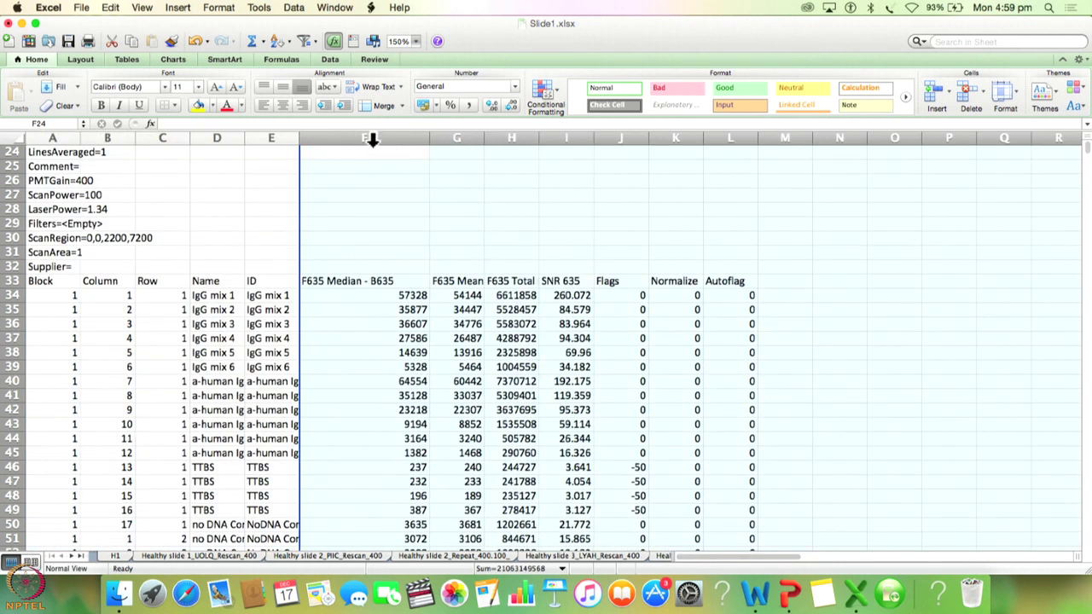
Step: Delete columns G through L, from F635 Mean to Autoflag, and return to the start of the sheet
{"action": "left_click_drag", "start_coordinate": [467, 135], "coordinate": [750, 136]}
{"action": "right_click", "coordinate": [727, 136]}
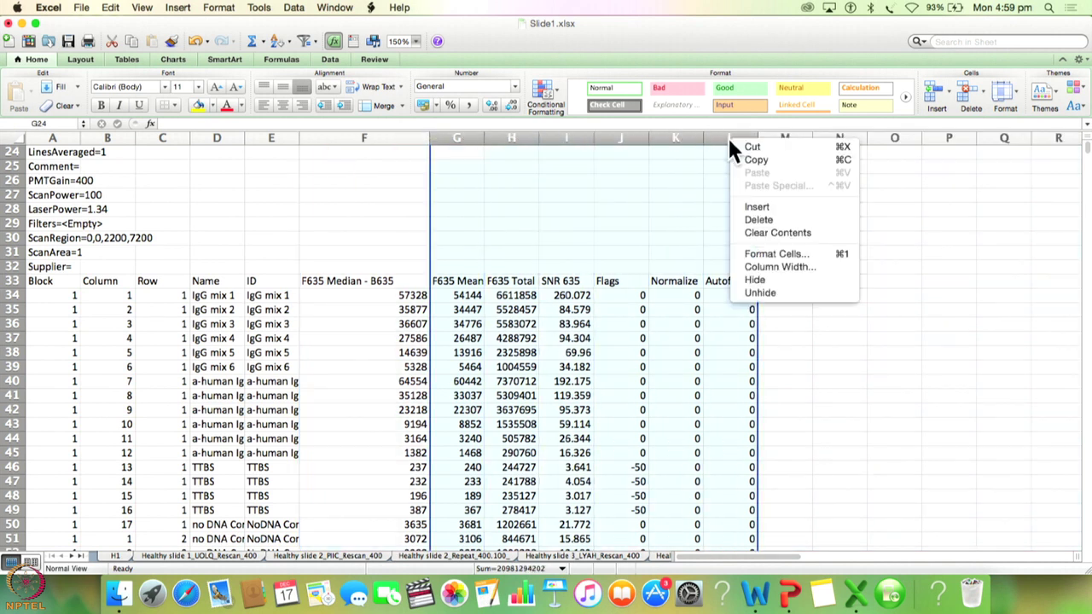
{"action": "left_click", "coordinate": [752, 216]}
{"action": "scroll", "coordinate": [904, 224], "scroll_direction": "up", "scroll_amount": 8}
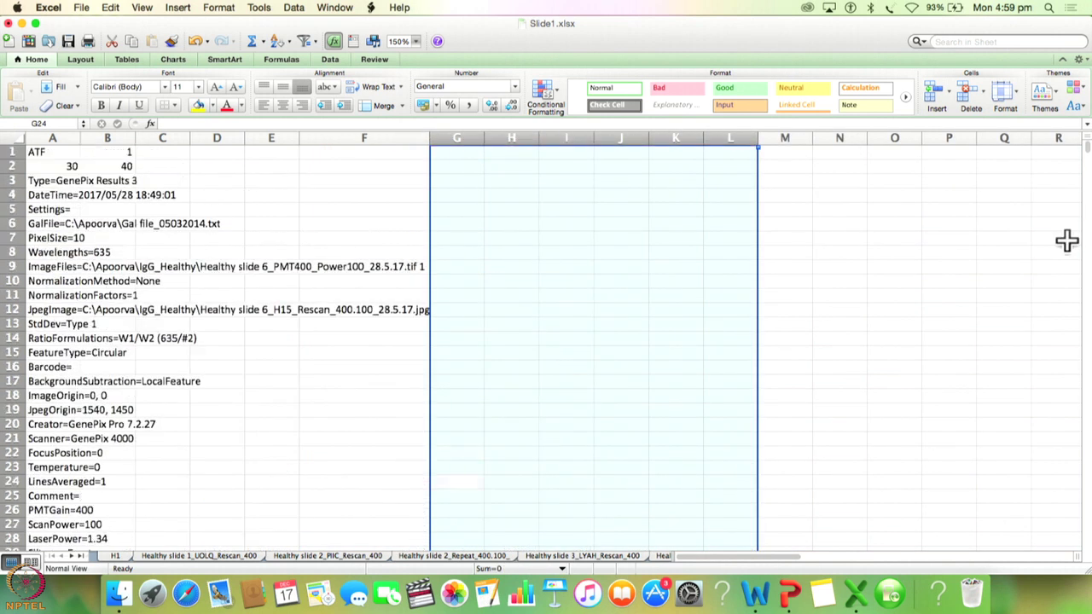
Step: Delete rows 1 through 32, the scan settings block above the data table's heading row
{"action": "left_click_drag", "start_coordinate": [6, 150], "coordinate": [7, 453]}
{"action": "right_click", "coordinate": [7, 453]}
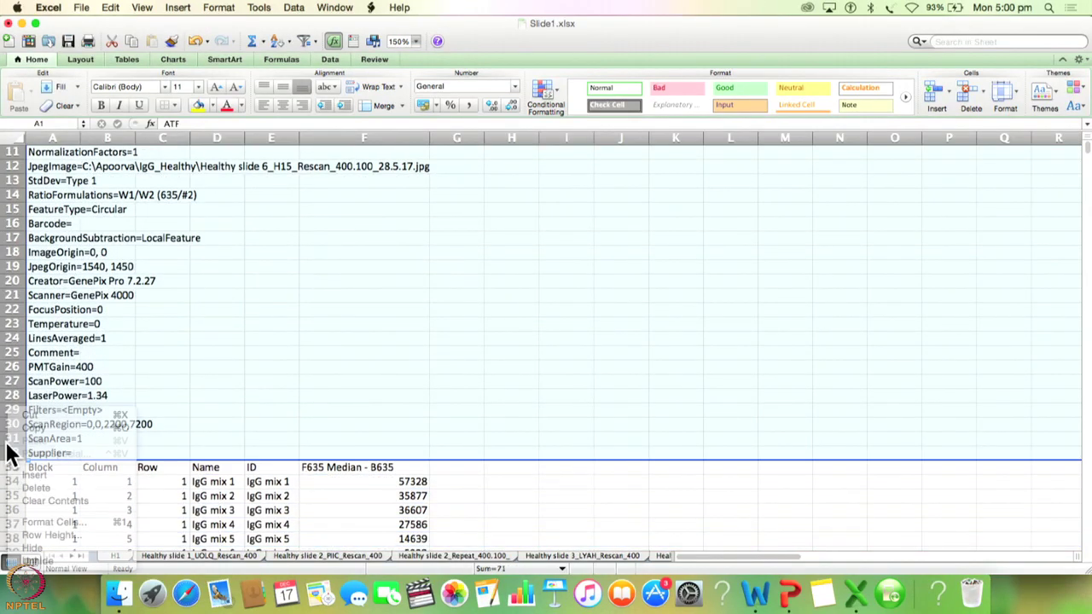
{"action": "left_click", "coordinate": [37, 485]}
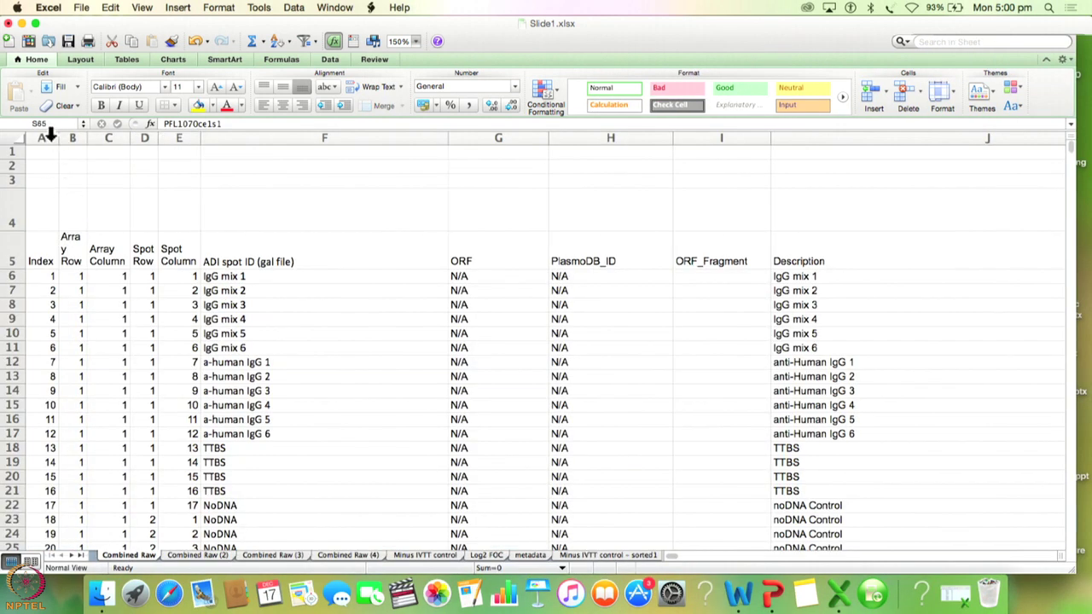
Step: On the Combined Raw sheet, highlight columns A through F, followed by the IgG mix, a-human IgG and TTBS control spots in column F
{"action": "left_click_drag", "start_coordinate": [50, 134], "coordinate": [216, 137]}
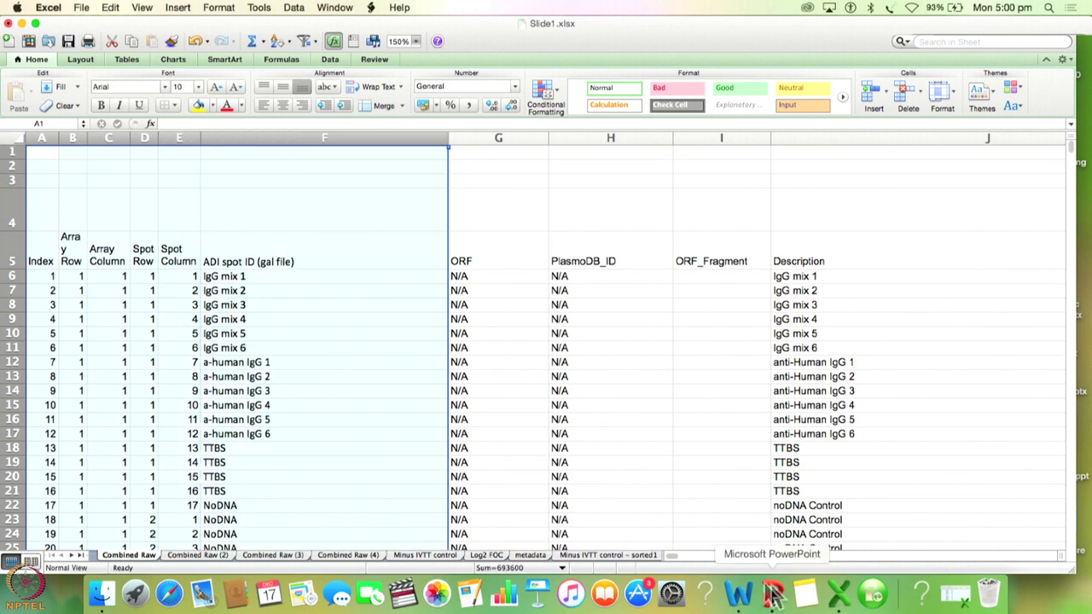
{"action": "mouse_move", "coordinate": [673, 556]}
{"action": "left_mouse_down"}
{"action": "mouse_move", "coordinate": [789, 553]}
{"action": "mouse_move", "coordinate": [839, 565]}
{"action": "mouse_move", "coordinate": [679, 553]}
{"action": "mouse_move", "coordinate": [674, 563]}
{"action": "left_mouse_up"}
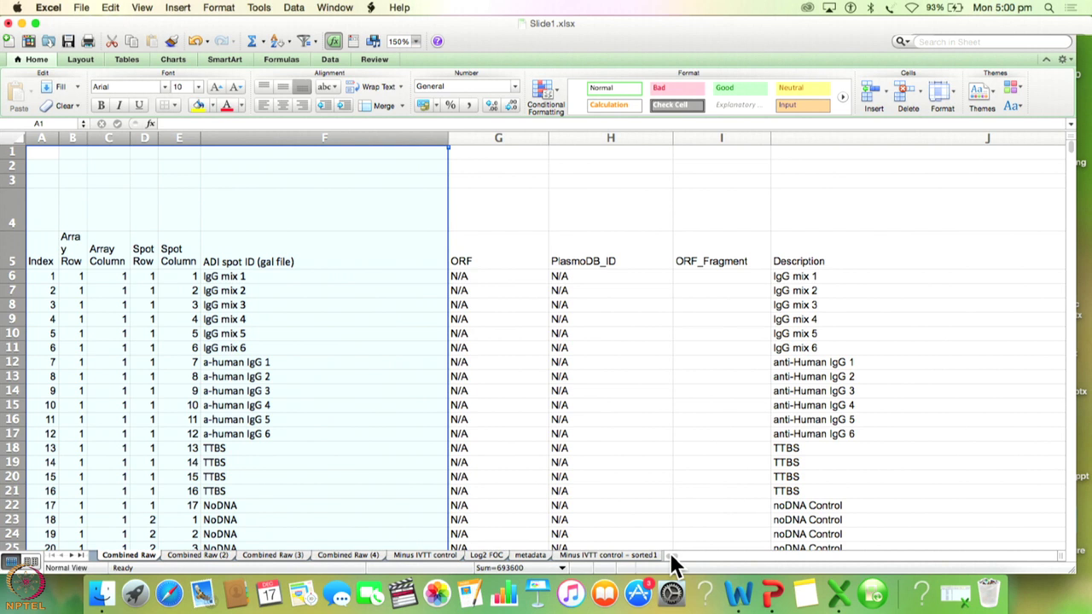
{"action": "left_click_drag", "start_coordinate": [261, 273], "coordinate": [261, 435]}
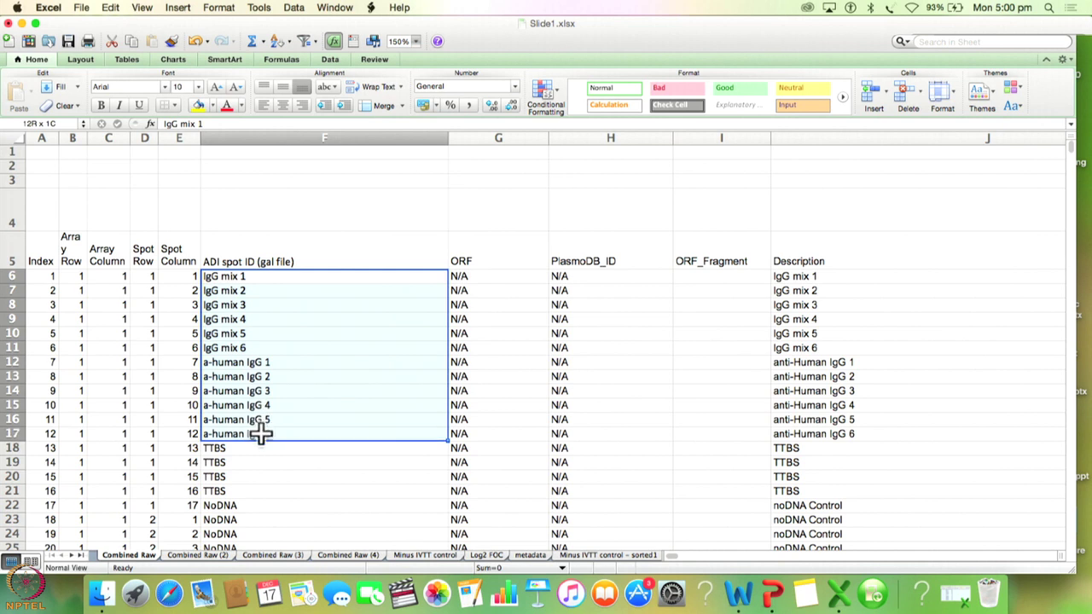
{"action": "left_click_drag", "start_coordinate": [261, 435], "coordinate": [261, 435]}
{"action": "left_click_drag", "start_coordinate": [263, 277], "coordinate": [260, 344]}
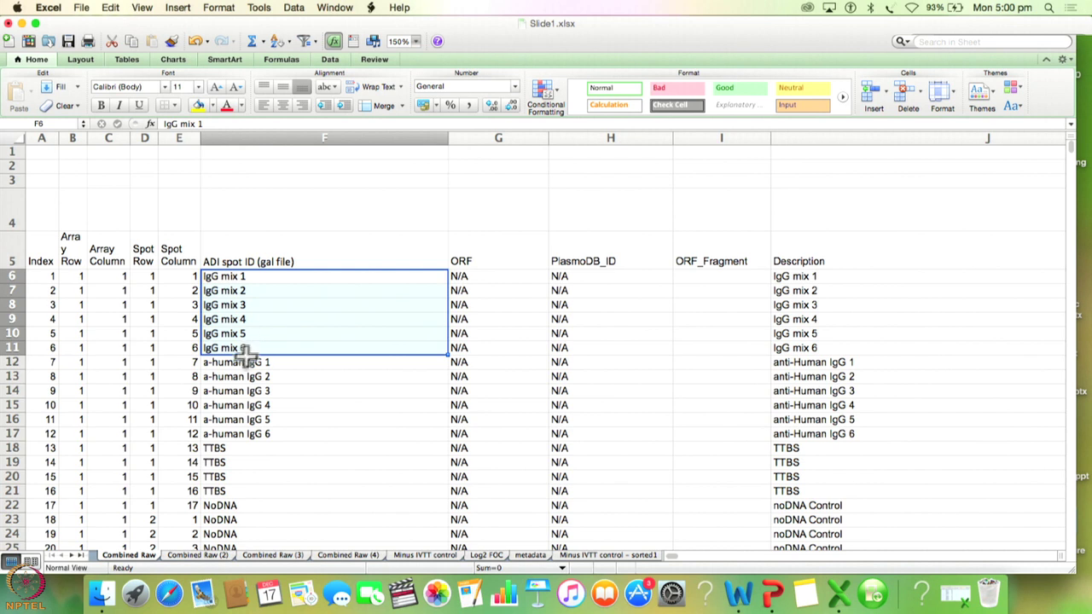
{"action": "left_click_drag", "start_coordinate": [246, 360], "coordinate": [244, 433]}
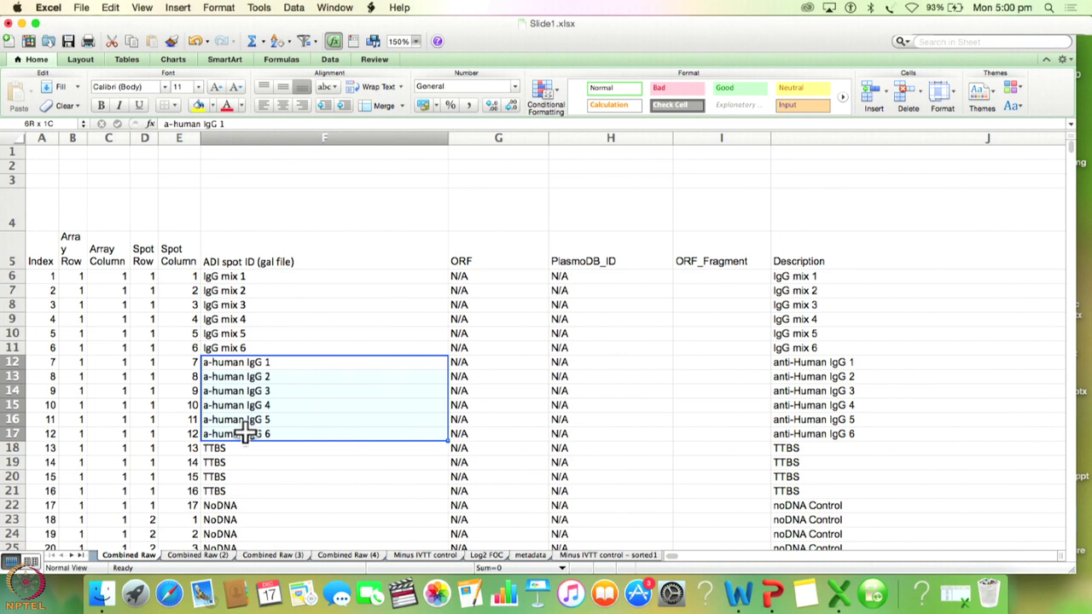
{"action": "left_click_drag", "start_coordinate": [245, 448], "coordinate": [243, 486]}
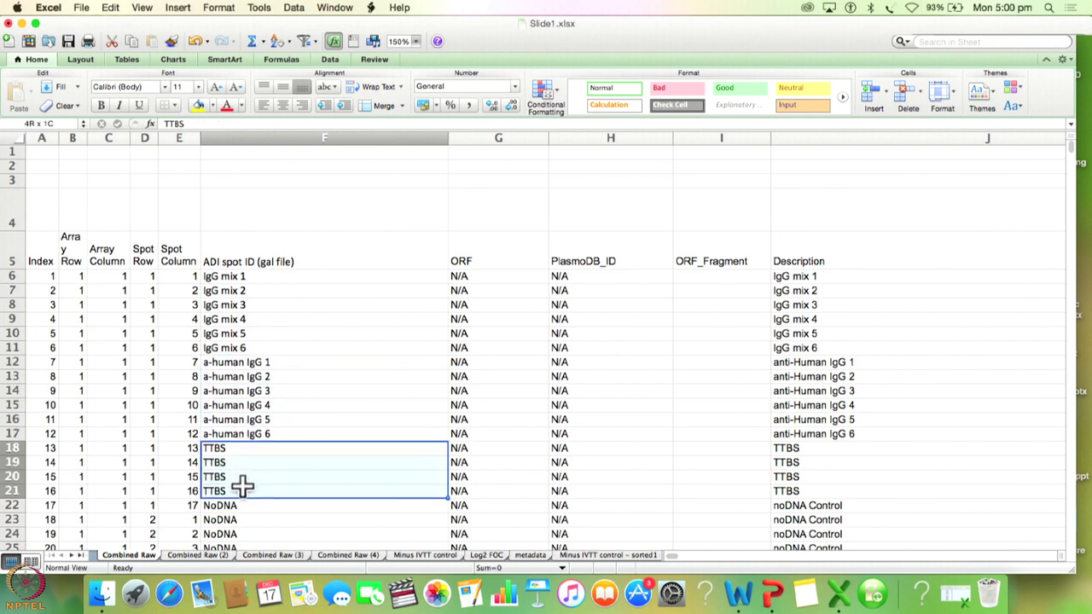
Step: Open the Combined Raw (2) sheet and set its zoom to 150%
{"action": "left_click", "coordinate": [219, 555]}
{"action": "left_click_drag", "start_coordinate": [1036, 560], "coordinate": [675, 549]}
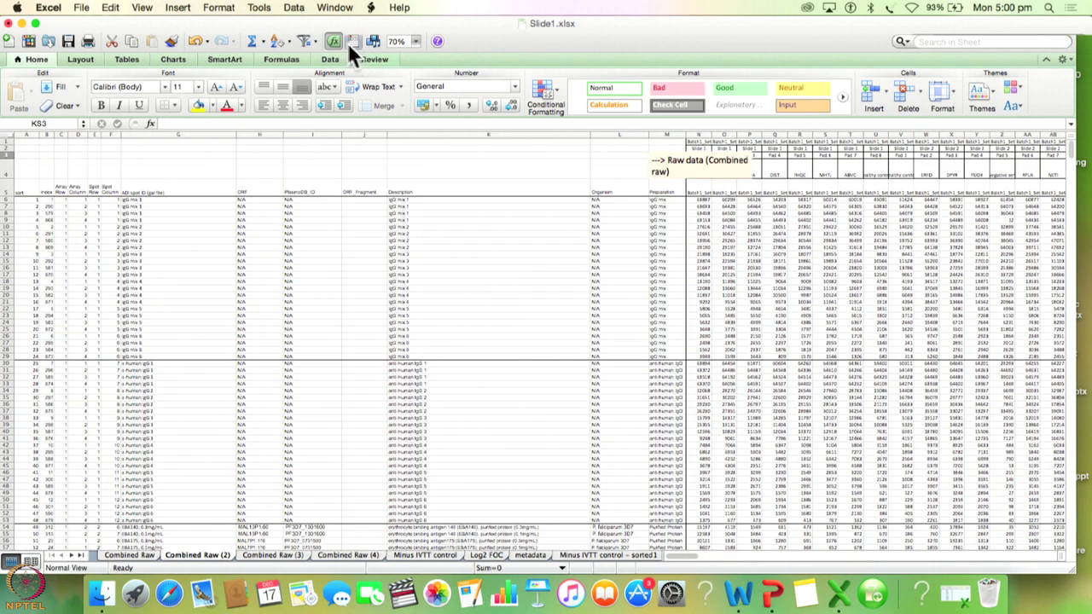
{"action": "left_click", "coordinate": [416, 41]}
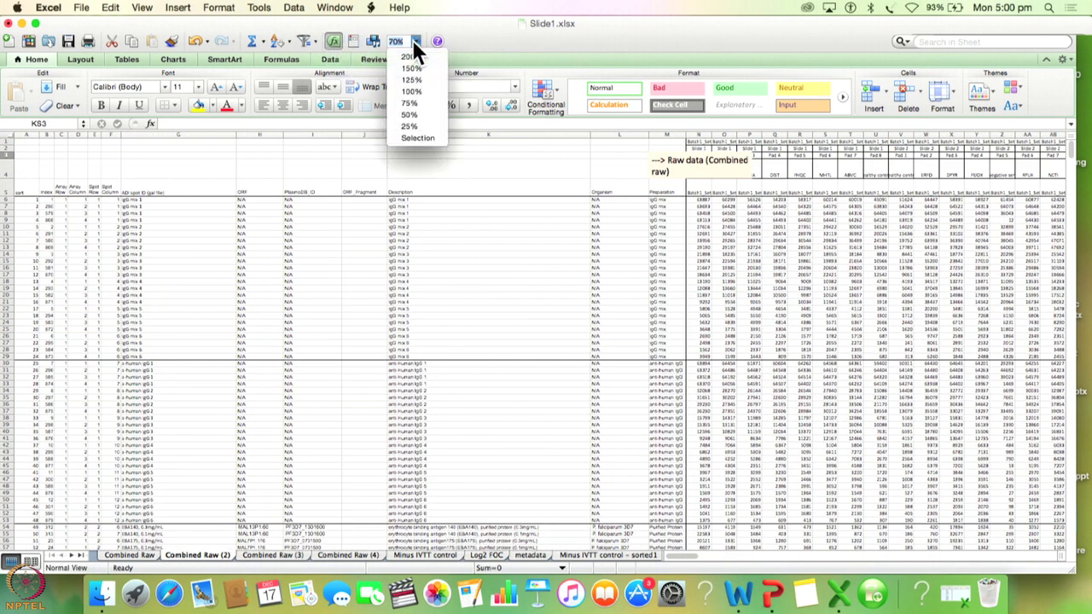
{"action": "left_click", "coordinate": [414, 88]}
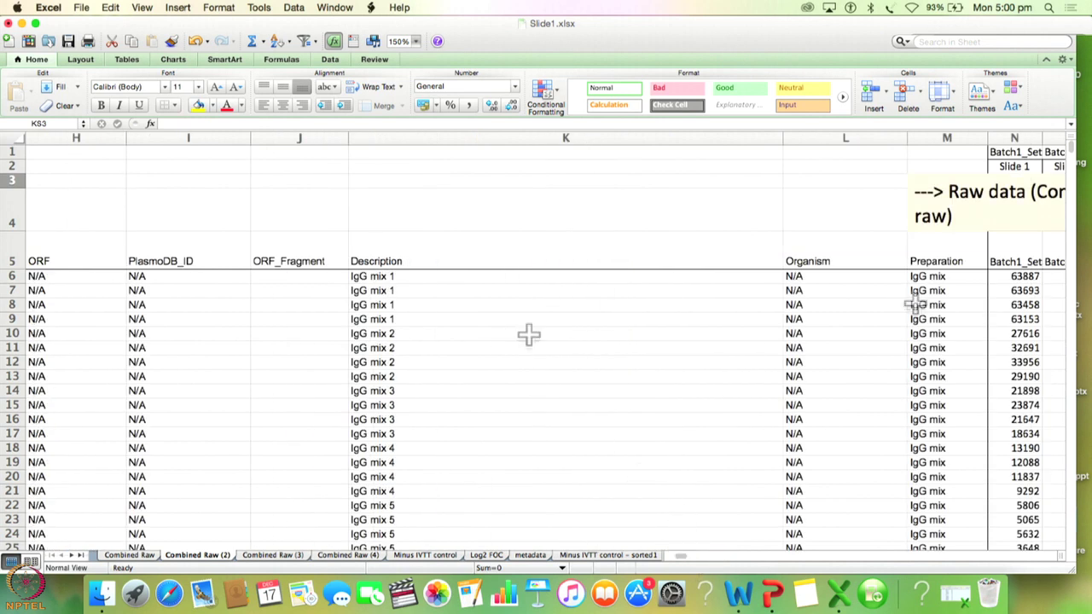
Step: Look through the sorted spot descriptions and preparation types down to about row 100, and return to cell A1's area
{"action": "scroll", "coordinate": [1076, 164], "scroll_direction": "down", "scroll_amount": 5}
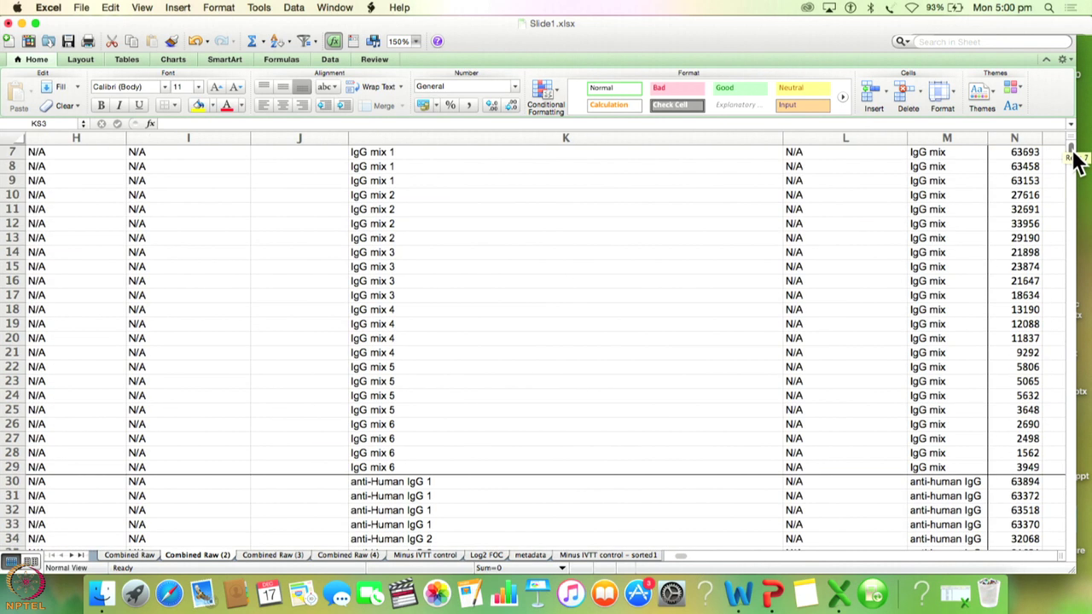
{"action": "scroll", "coordinate": [1077, 164], "scroll_direction": "down", "scroll_amount": 15}
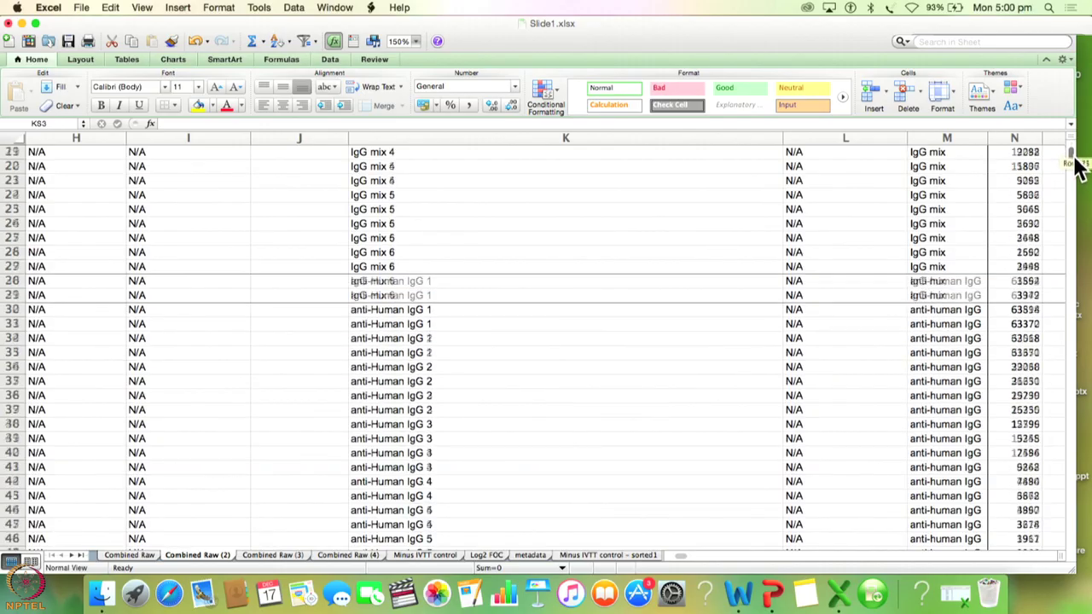
{"action": "scroll", "coordinate": [1077, 171], "scroll_direction": "down", "scroll_amount": 5}
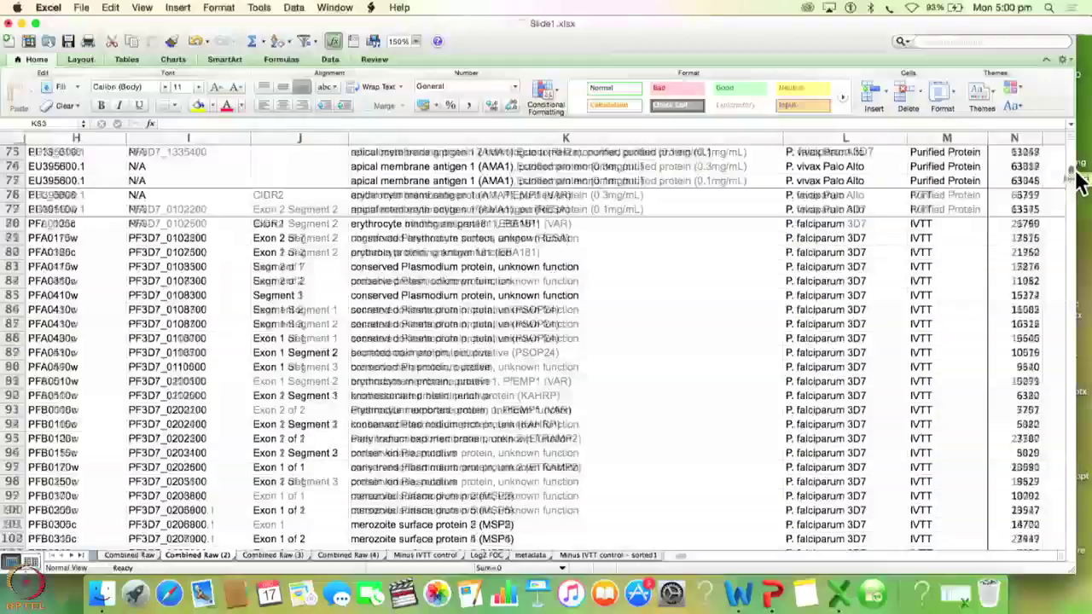
{"action": "scroll", "coordinate": [1076, 170], "scroll_direction": "up", "scroll_amount": 20}
{"action": "left_click_drag", "start_coordinate": [680, 553], "coordinate": [672, 560]}
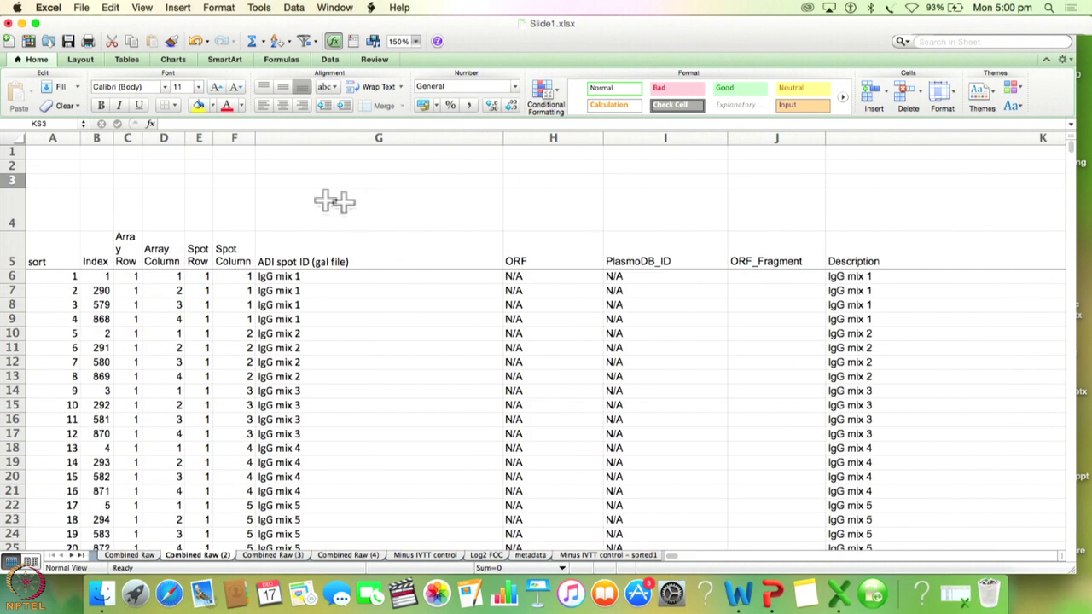
Step: Highlight the sort, index and array position columns A through F, followed by the ADI spot ID column
{"action": "left_click_drag", "start_coordinate": [50, 137], "coordinate": [232, 141]}
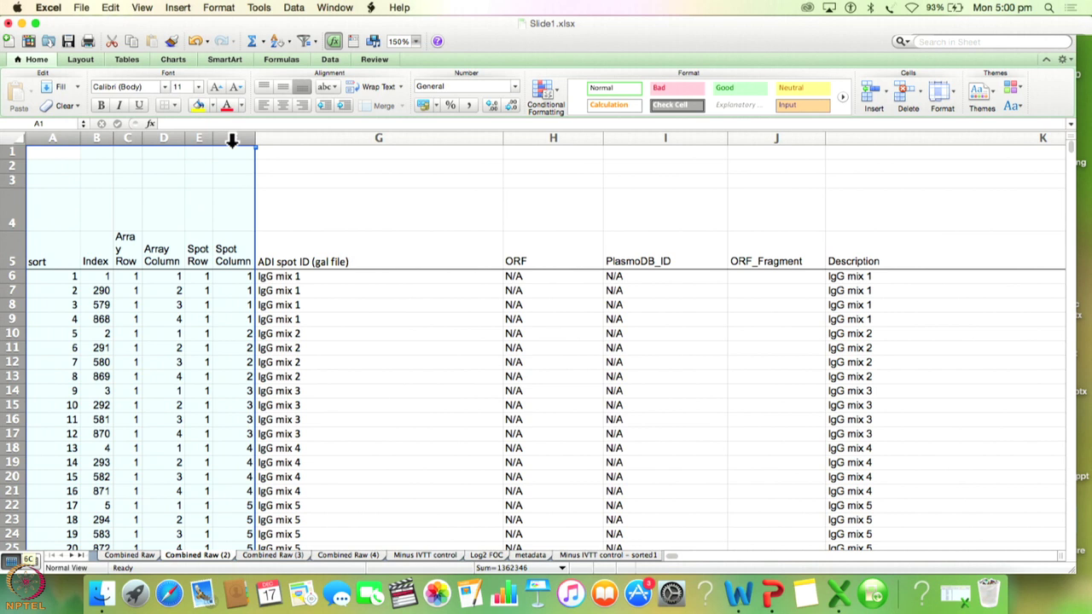
{"action": "left_click", "coordinate": [370, 134]}
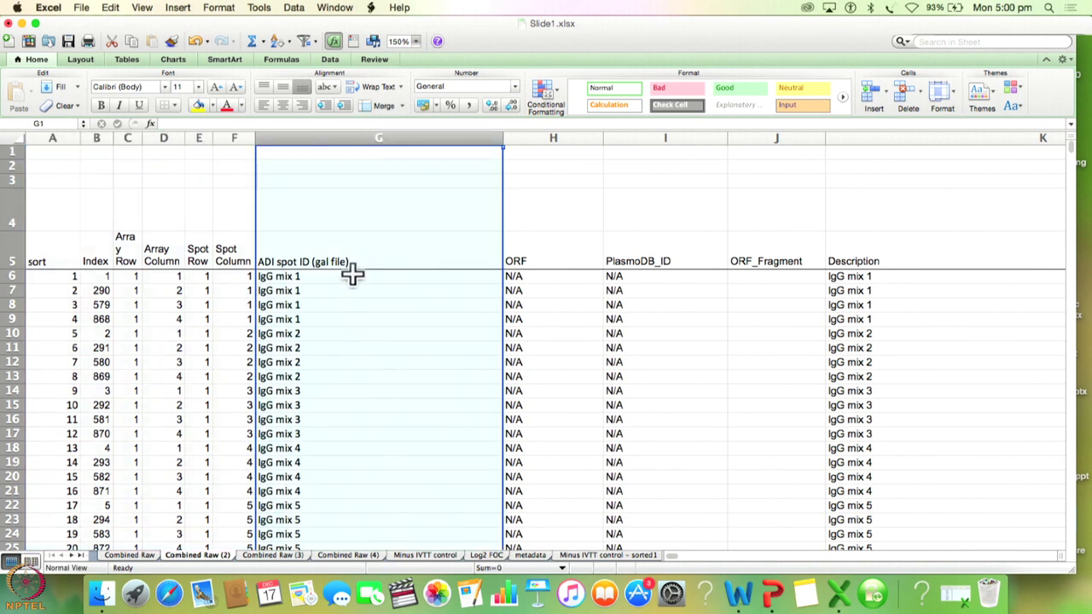
{"action": "mouse_move", "coordinate": [1075, 151]}
{"action": "left_mouse_down"}
{"action": "mouse_move", "coordinate": [1079, 187]}
{"action": "mouse_move", "coordinate": [1080, 154]}
{"action": "left_mouse_up"}
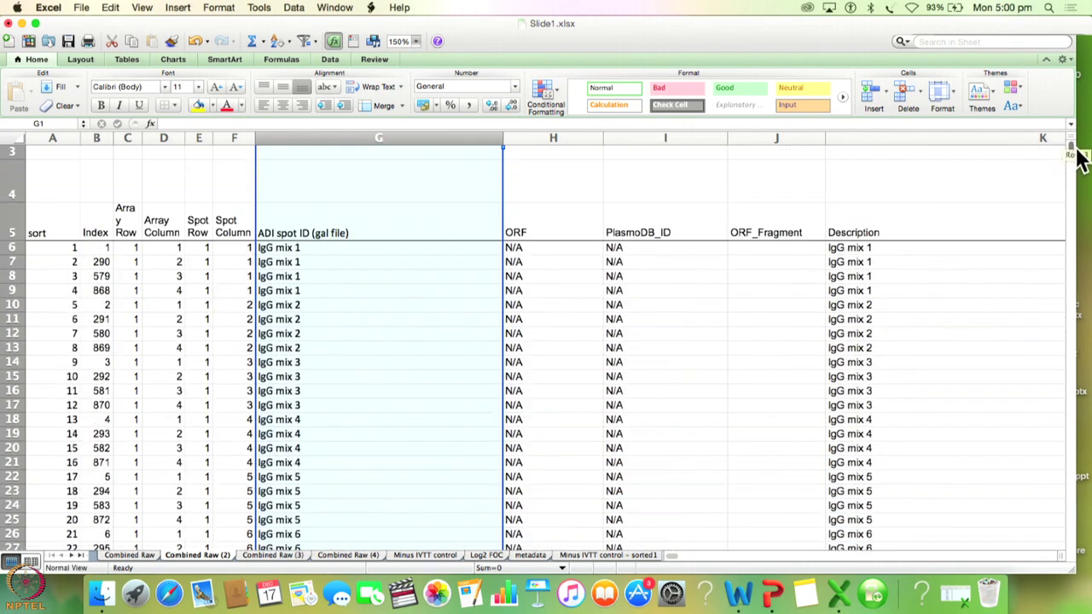
Step: Highlight the ORF column, and examine the PlasmoDB_ID column down to the purified protein and first IVTT rows
{"action": "left_click", "coordinate": [532, 139]}
{"action": "scroll", "coordinate": [1077, 158], "scroll_direction": "up", "scroll_amount": 1}
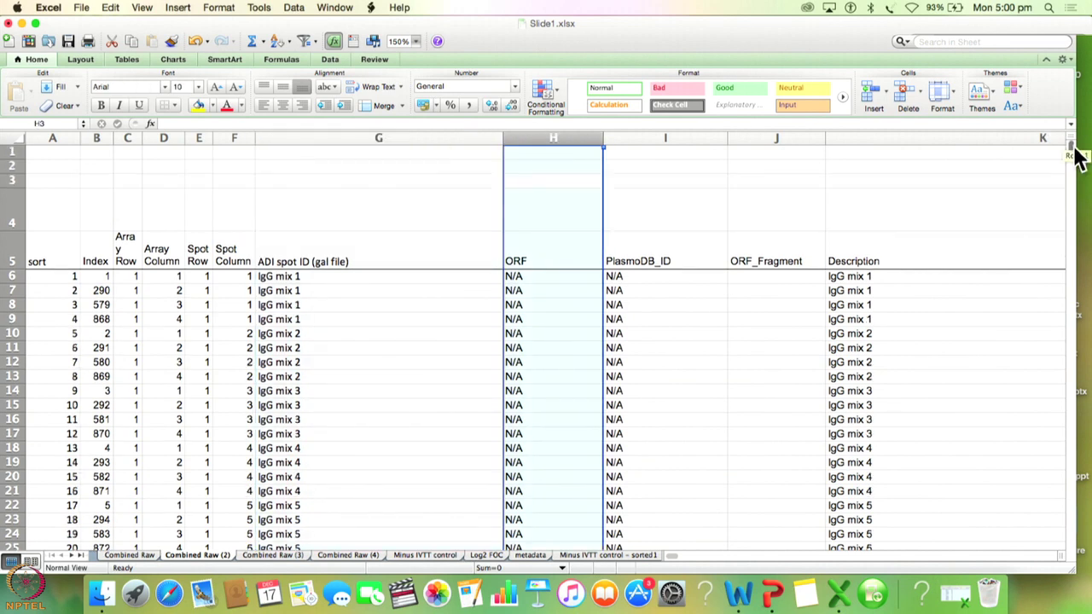
{"action": "mouse_move", "coordinate": [1076, 158]}
{"action": "left_mouse_down"}
{"action": "mouse_move", "coordinate": [1078, 171]}
{"action": "mouse_move", "coordinate": [1078, 157]}
{"action": "left_mouse_up"}
{"action": "scroll", "coordinate": [1079, 168], "scroll_direction": "up", "scroll_amount": 1}
{"action": "left_click", "coordinate": [664, 139]}
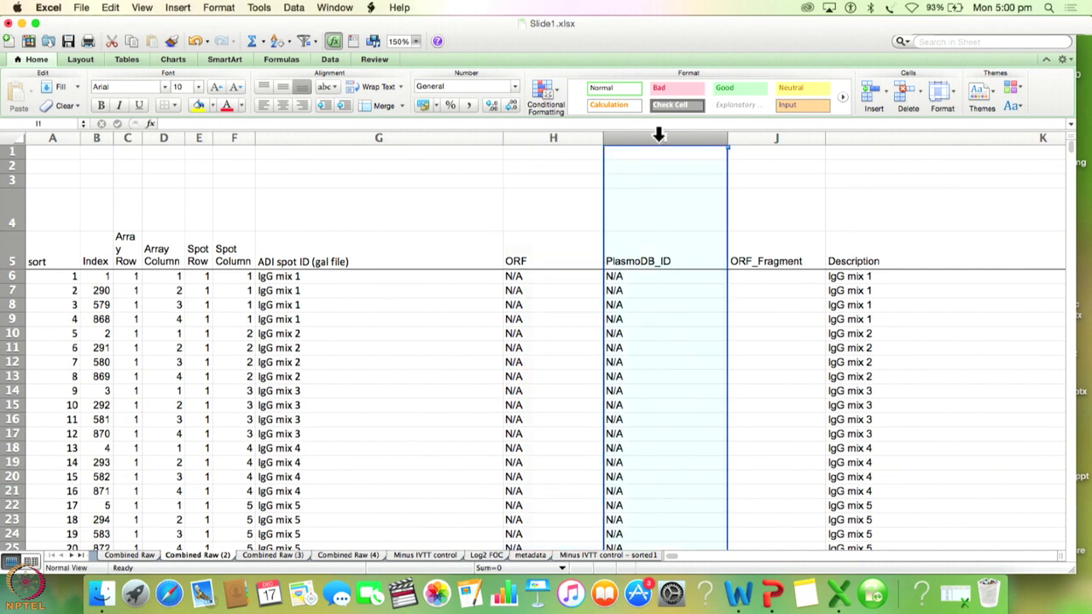
{"action": "left_click_drag", "start_coordinate": [1079, 158], "coordinate": [1076, 175]}
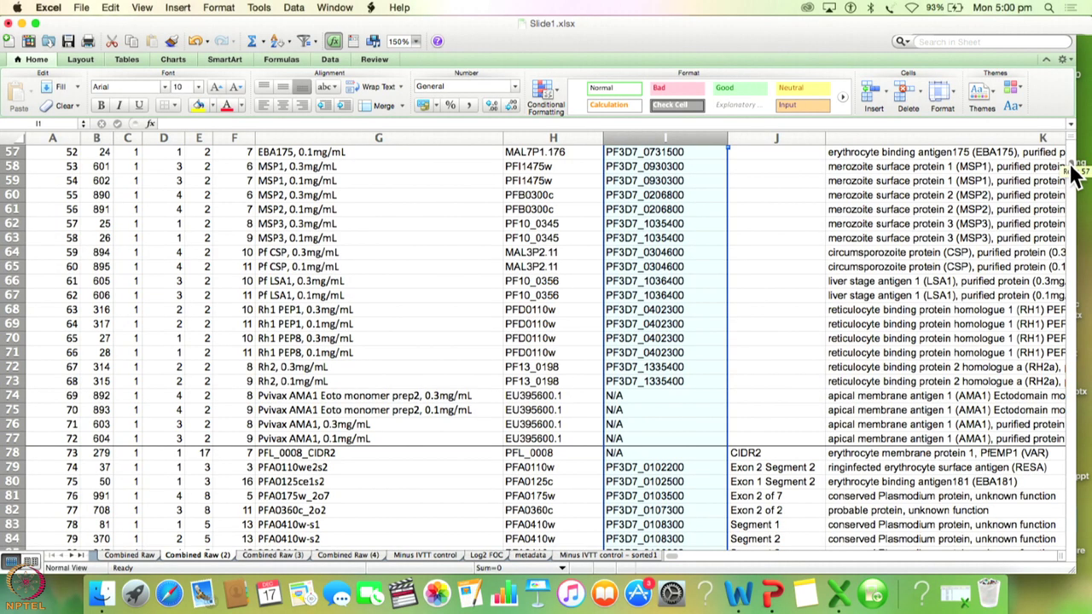
{"action": "mouse_move", "coordinate": [1077, 175]}
{"action": "left_mouse_down"}
{"action": "mouse_move", "coordinate": [1075, 190]}
{"action": "mouse_move", "coordinate": [1075, 154]}
{"action": "left_mouse_up"}
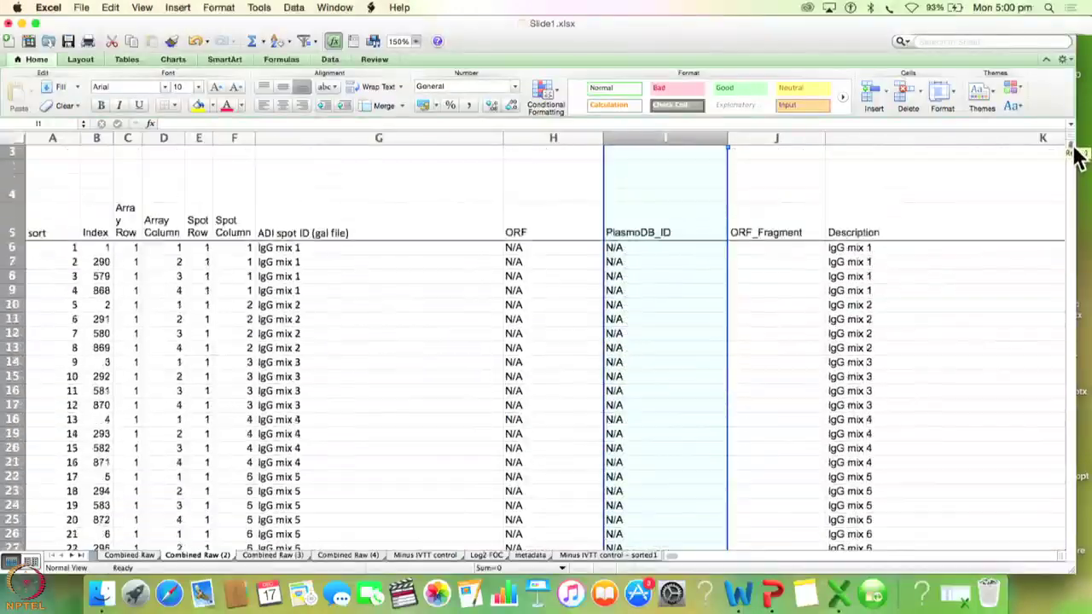
Step: Highlight the ORF_Fragment column and examine its exon and segment entries down to about row 100
{"action": "left_click", "coordinate": [786, 138]}
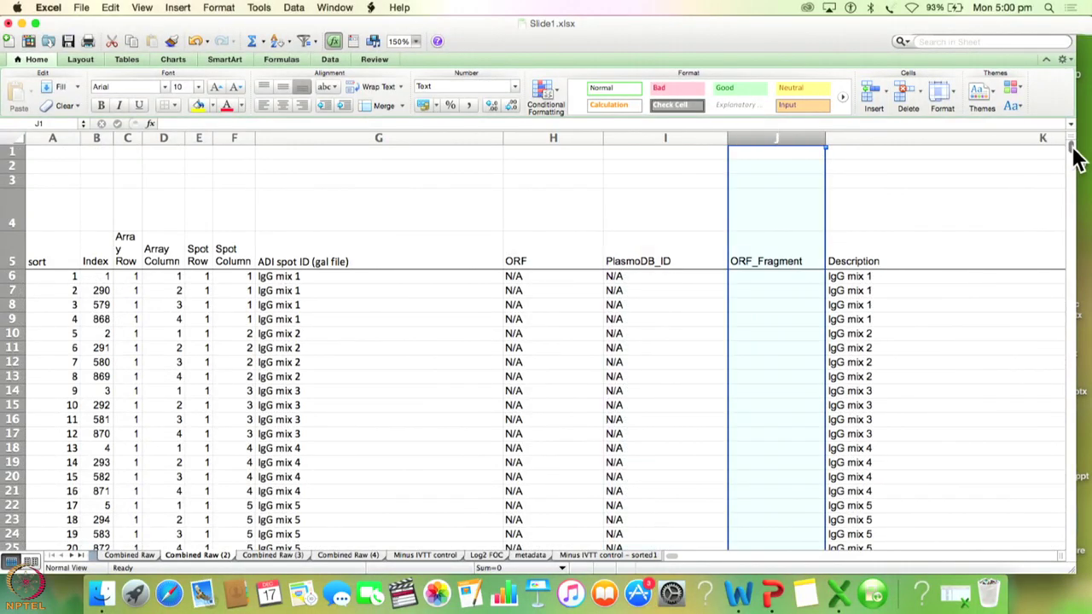
{"action": "left_click_drag", "start_coordinate": [1076, 156], "coordinate": [1076, 183]}
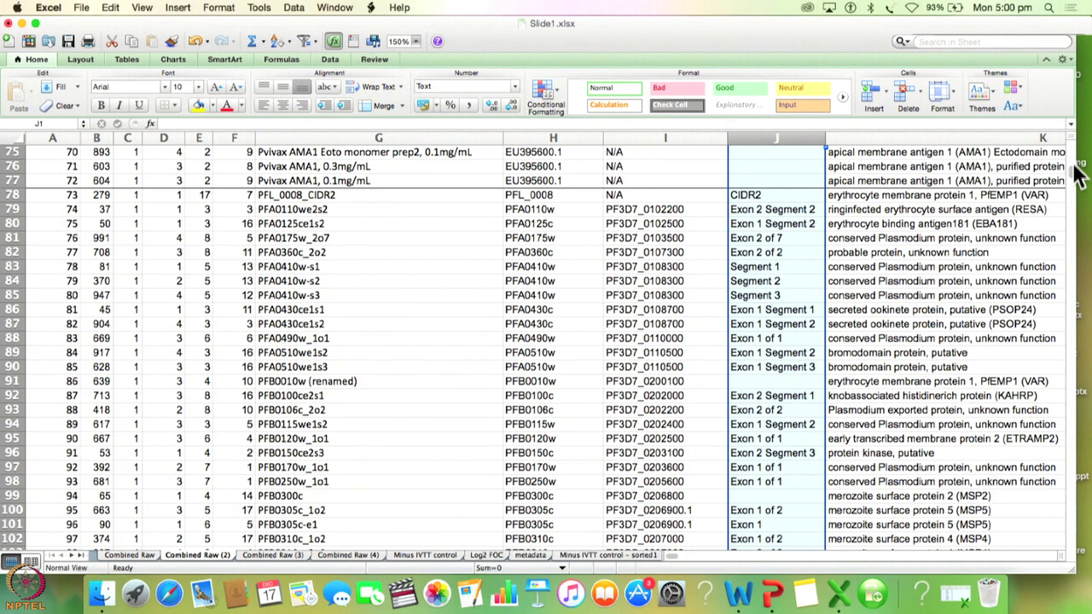
{"action": "left_click_drag", "start_coordinate": [1076, 174], "coordinate": [1079, 151]}
Step: Compare the ADI spot ID column with the PlasmoDB_ID column, looking down to about row 118
{"action": "left_click", "coordinate": [349, 136]}
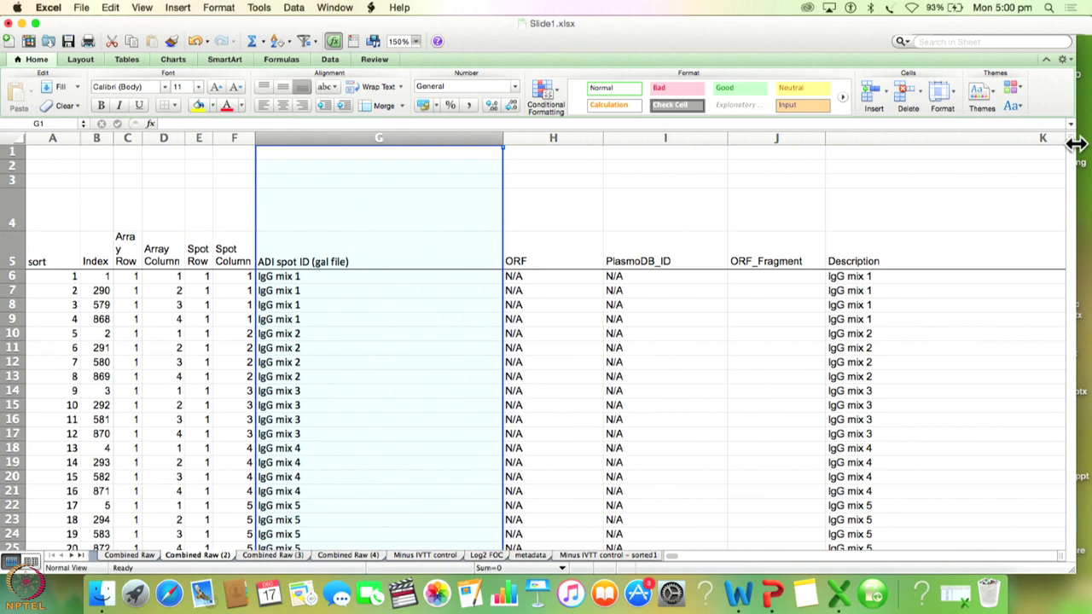
{"action": "mouse_move", "coordinate": [1077, 150]}
{"action": "left_mouse_down"}
{"action": "mouse_move", "coordinate": [1077, 173]}
{"action": "mouse_move", "coordinate": [1075, 142]}
{"action": "left_mouse_up"}
{"action": "left_click", "coordinate": [667, 137]}
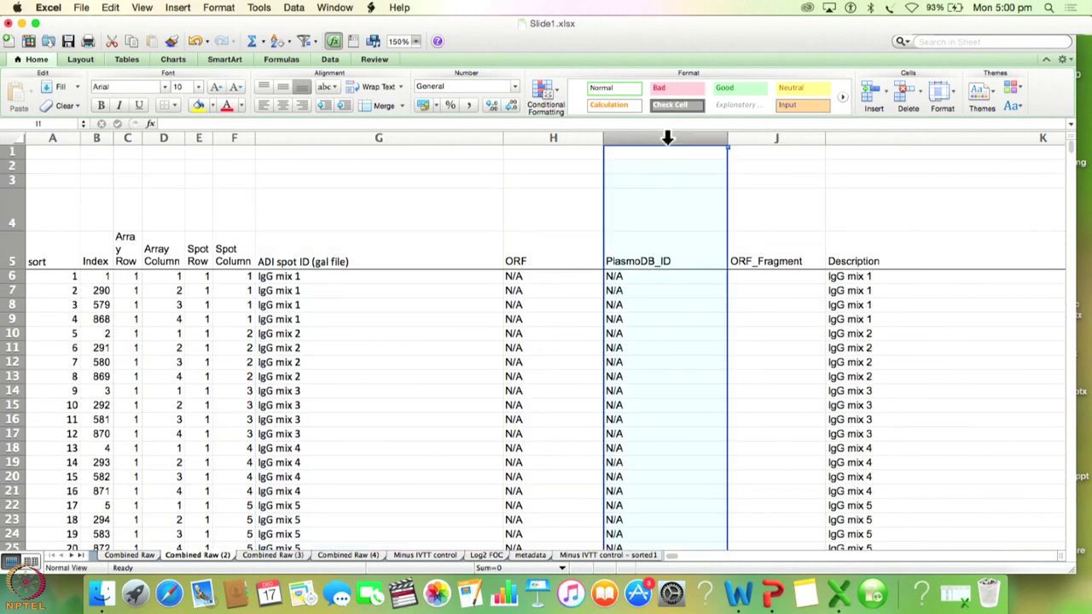
{"action": "left_click_drag", "start_coordinate": [1077, 141], "coordinate": [1077, 179]}
{"action": "scroll", "coordinate": [1076, 179], "scroll_direction": "down", "scroll_amount": 2}
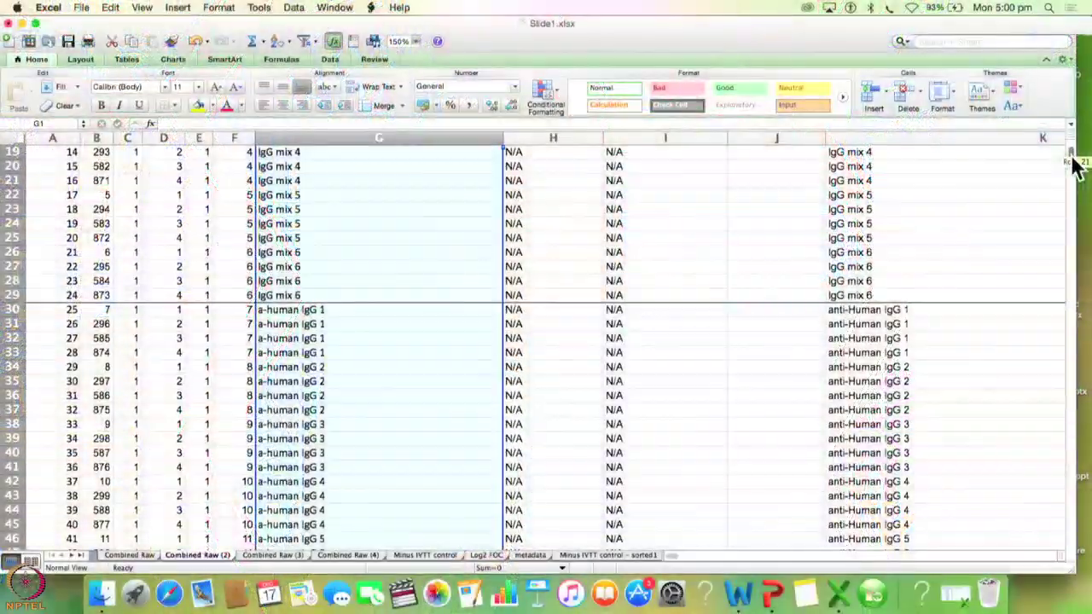
{"action": "left_click_drag", "start_coordinate": [1073, 159], "coordinate": [1076, 194]}
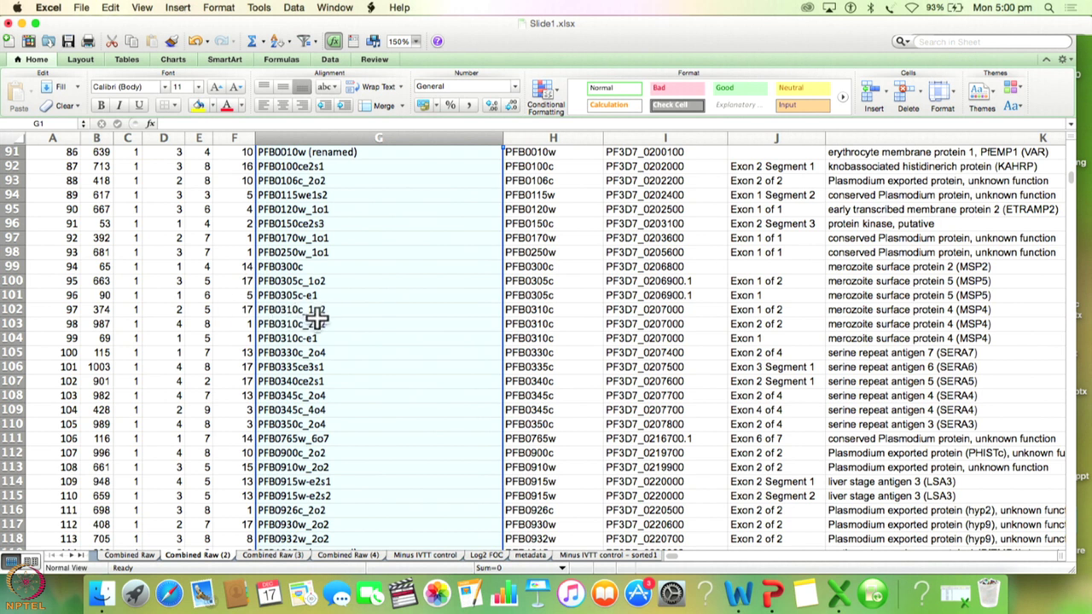
Step: Highlight the Description column, and examine the Organism column from the P. falciparum 3D7 rows down to the P. vivax Sal1 rows
{"action": "left_click", "coordinate": [27, 310]}
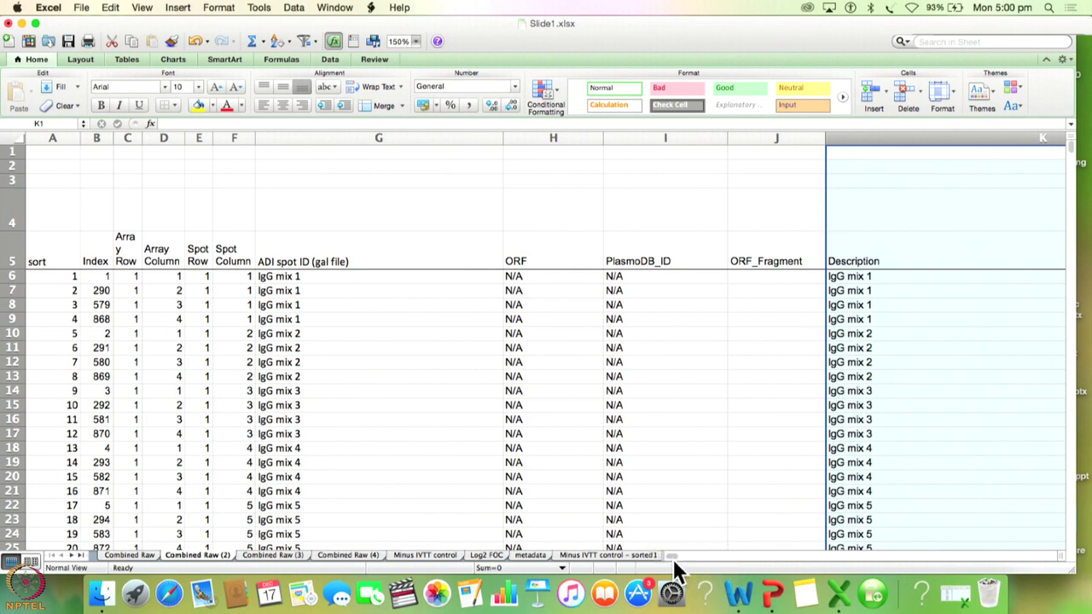
{"action": "left_click_drag", "start_coordinate": [676, 557], "coordinate": [684, 556]}
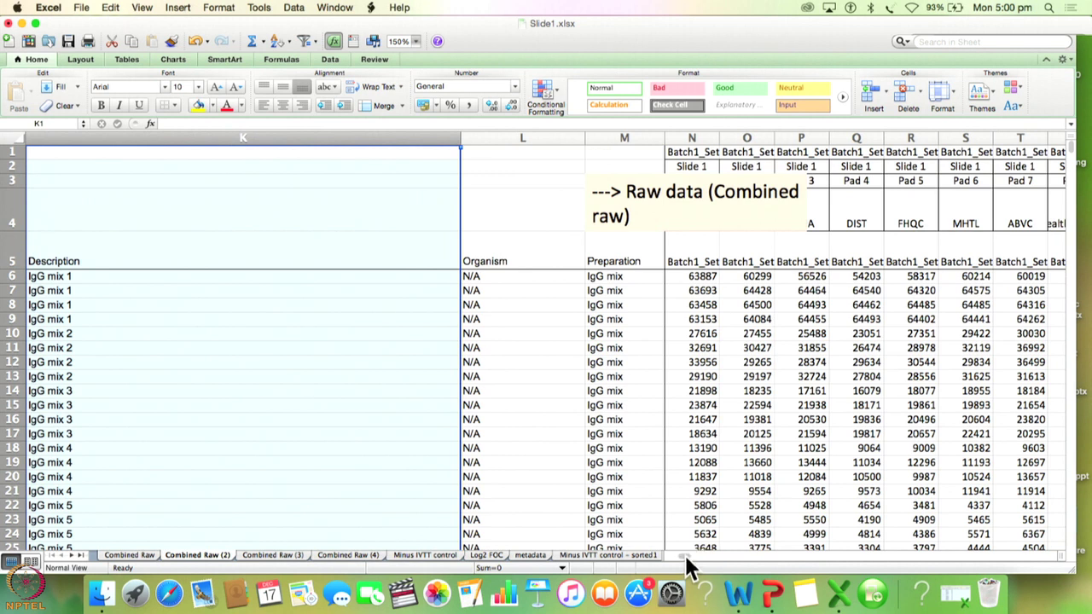
{"action": "left_click", "coordinate": [522, 135]}
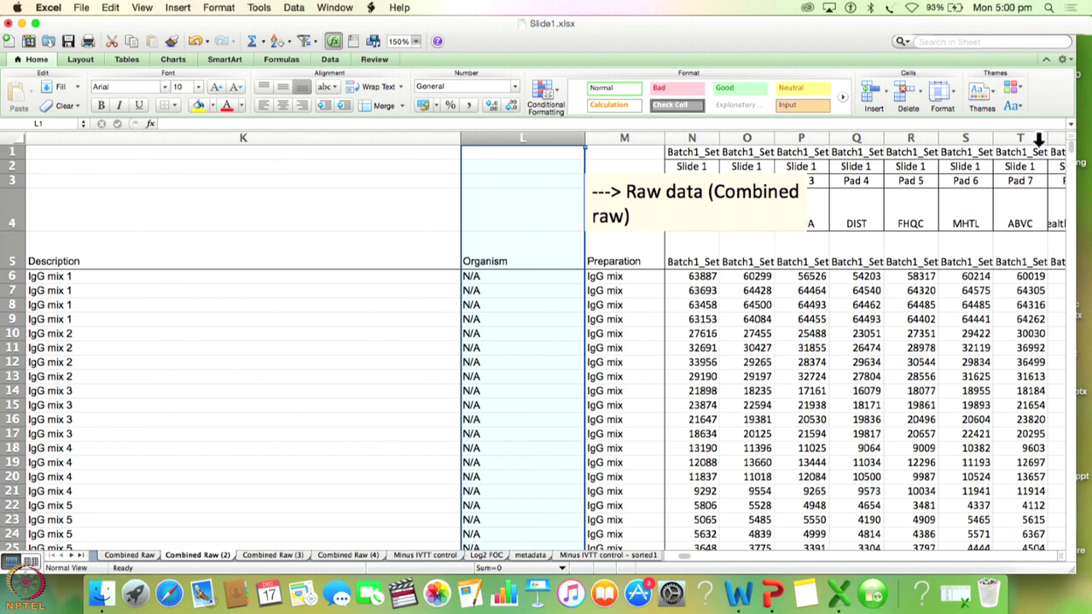
{"action": "left_click_drag", "start_coordinate": [1075, 158], "coordinate": [1077, 162]}
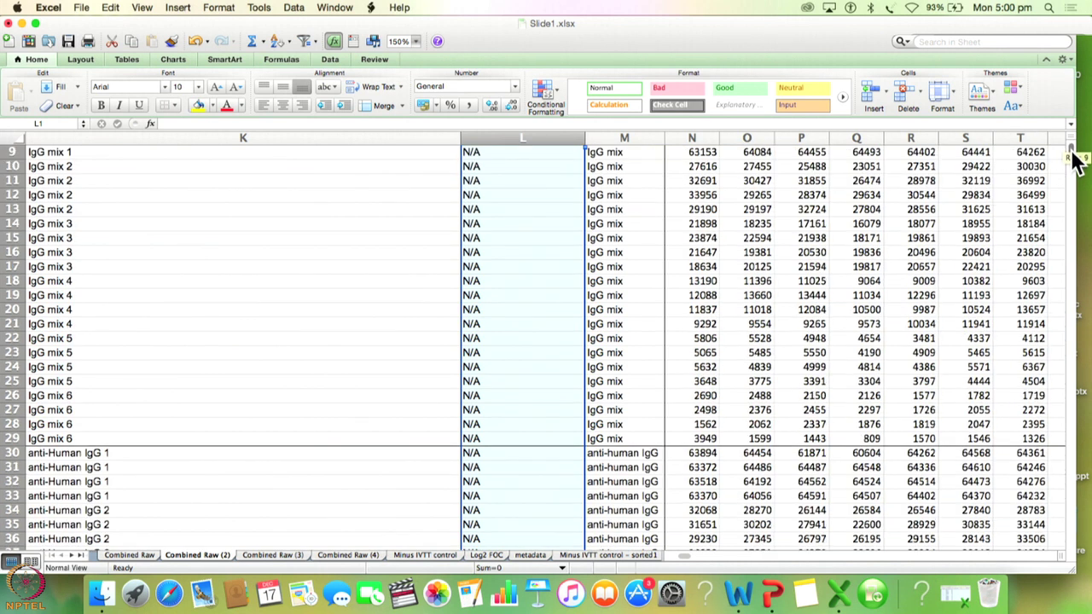
{"action": "left_click_drag", "start_coordinate": [1075, 158], "coordinate": [1075, 170]}
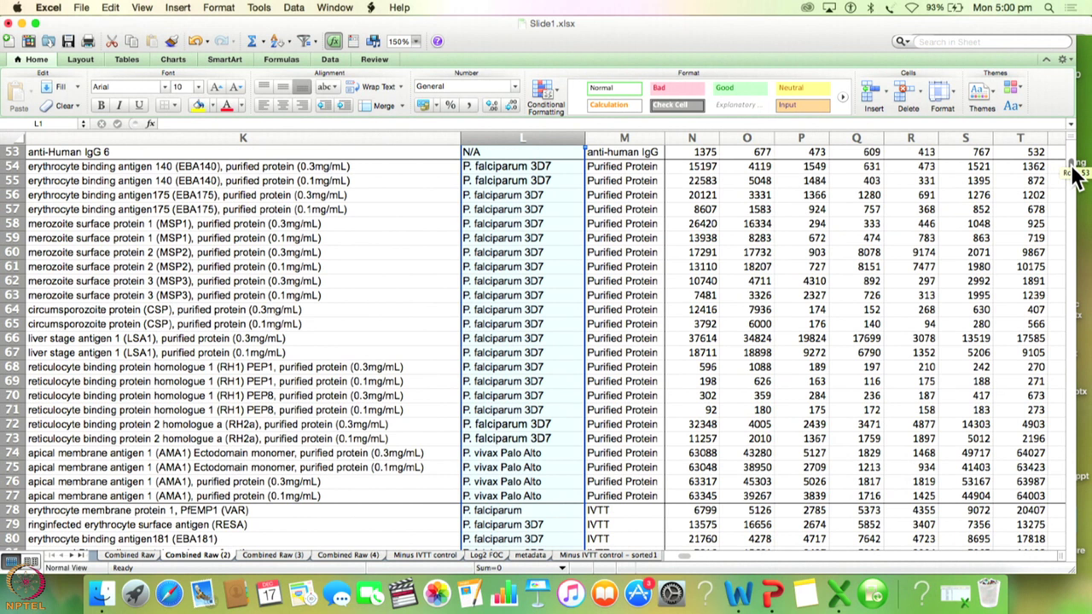
{"action": "left_click", "coordinate": [504, 166]}
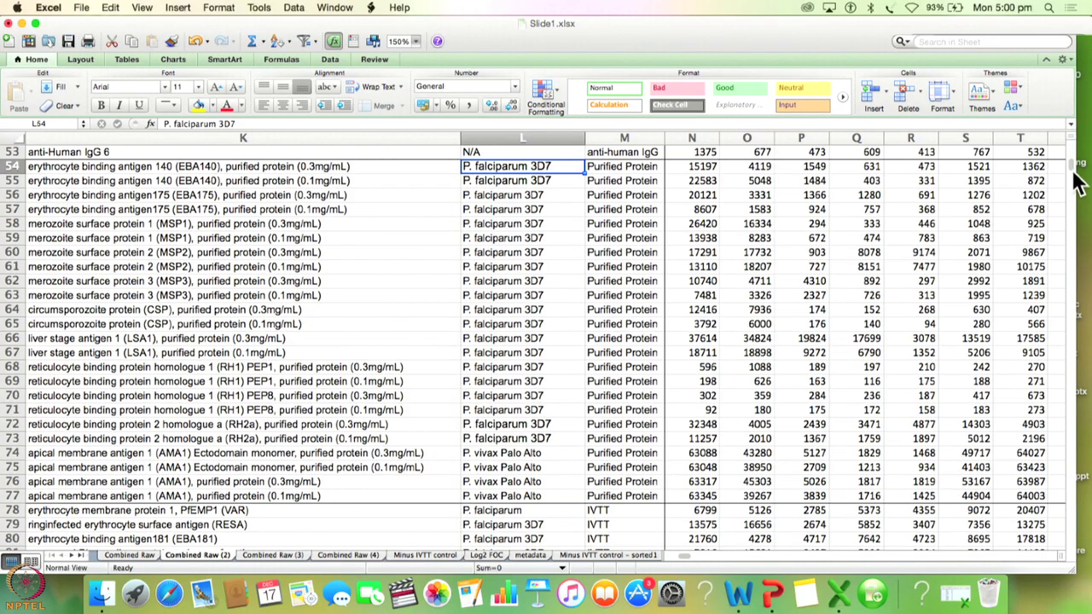
{"action": "left_click_drag", "start_coordinate": [1075, 175], "coordinate": [1072, 365]}
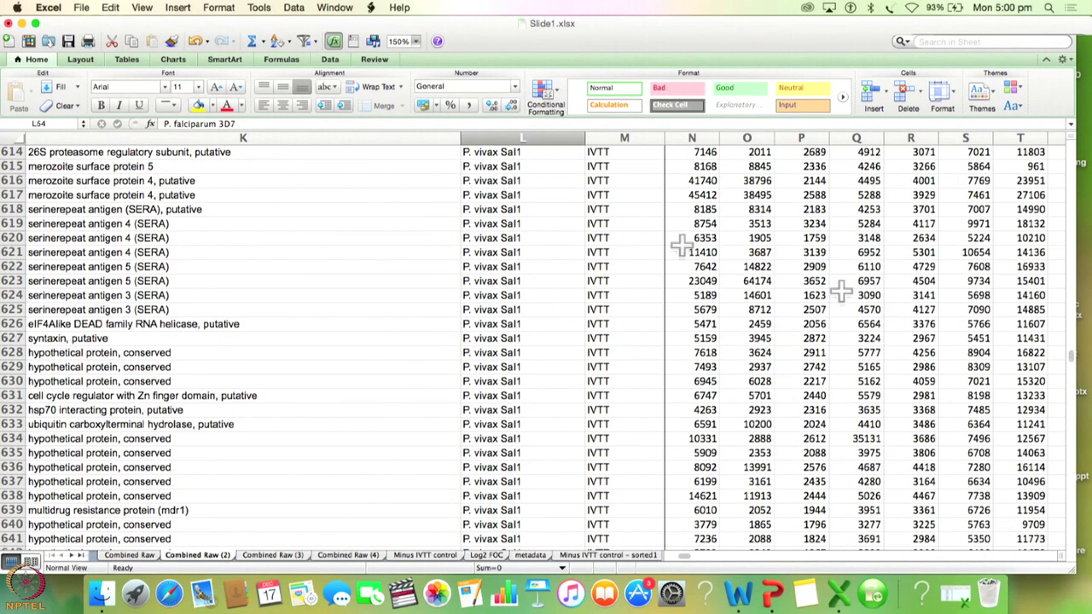
Step: Highlight the Preparation column and examine its entries from the IgG mix rows down to the purified protein rows
{"action": "left_click", "coordinate": [500, 238]}
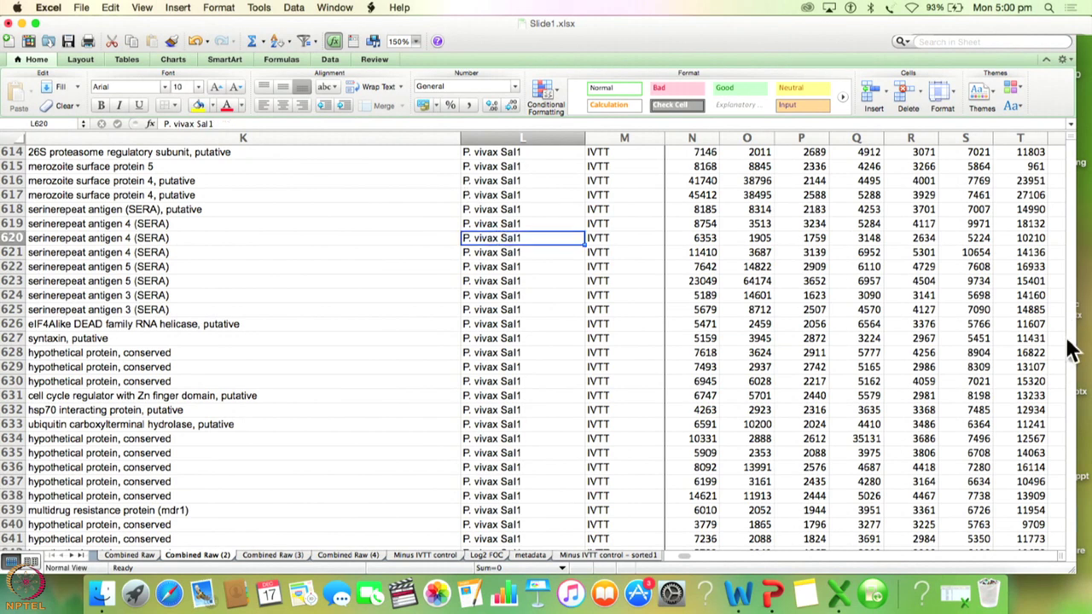
{"action": "left_click_drag", "start_coordinate": [1076, 369], "coordinate": [1076, 147]}
{"action": "left_click", "coordinate": [617, 138]}
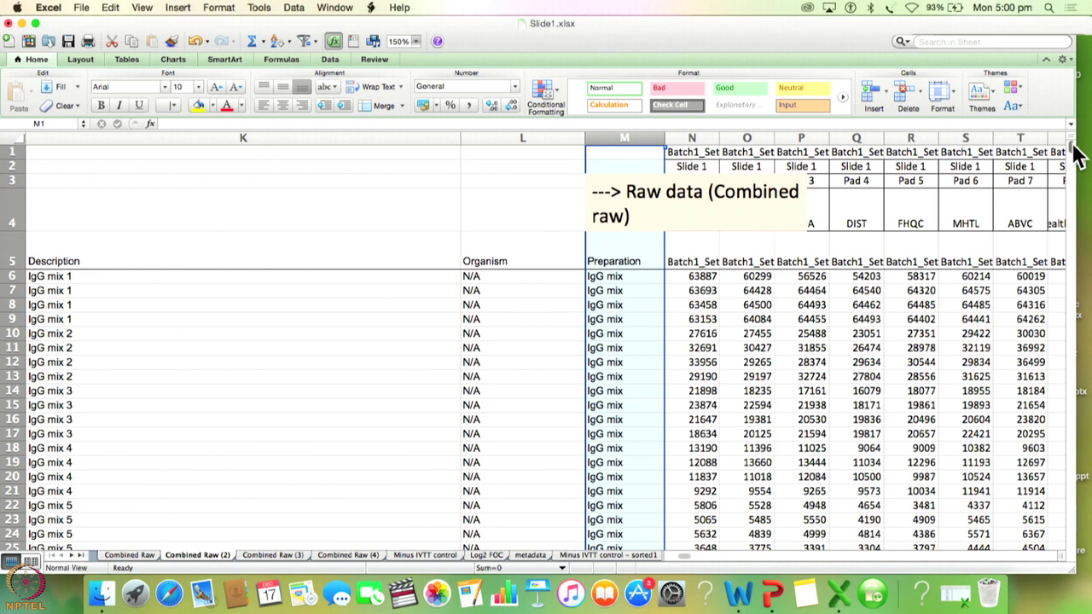
{"action": "left_click", "coordinate": [638, 275]}
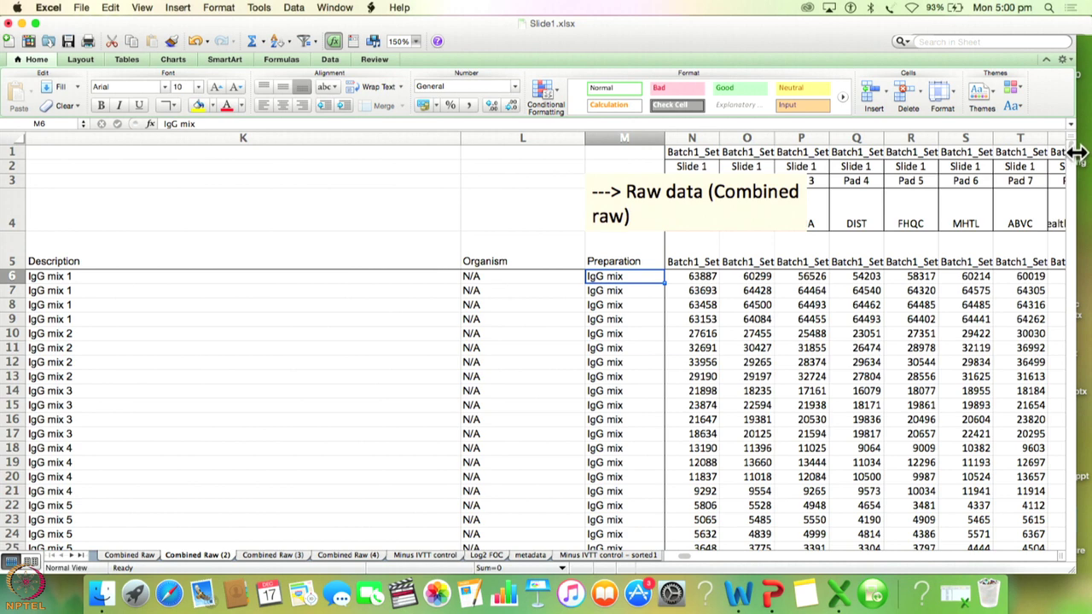
{"action": "left_click_drag", "start_coordinate": [1073, 160], "coordinate": [1076, 166]}
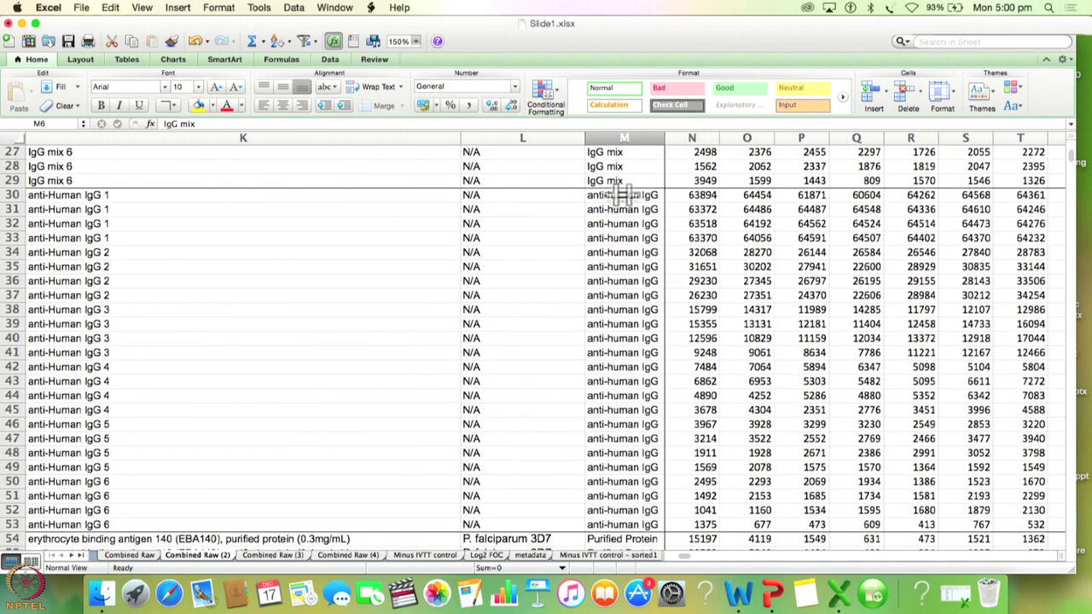
{"action": "left_click_drag", "start_coordinate": [1075, 163], "coordinate": [1074, 167]}
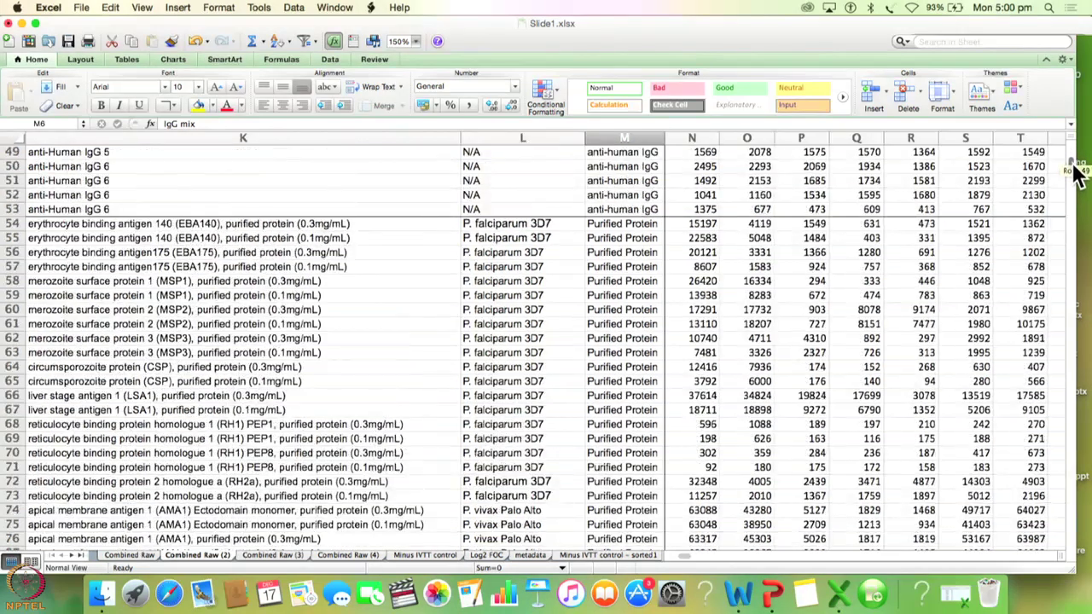
{"action": "left_click", "coordinate": [651, 220]}
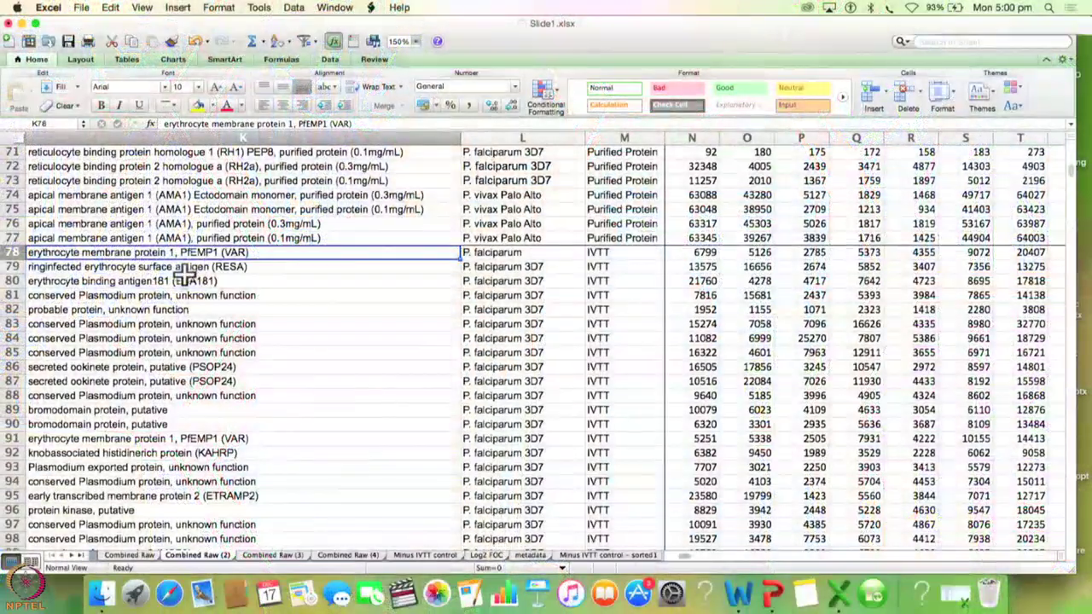
Step: Step through the Description entries in rows 79 to 82 and highlight the IVTT preparation cells from row 78 down
{"action": "left_click", "coordinate": [187, 267]}
{"action": "left_click", "coordinate": [190, 281]}
{"action": "left_click", "coordinate": [192, 296]}
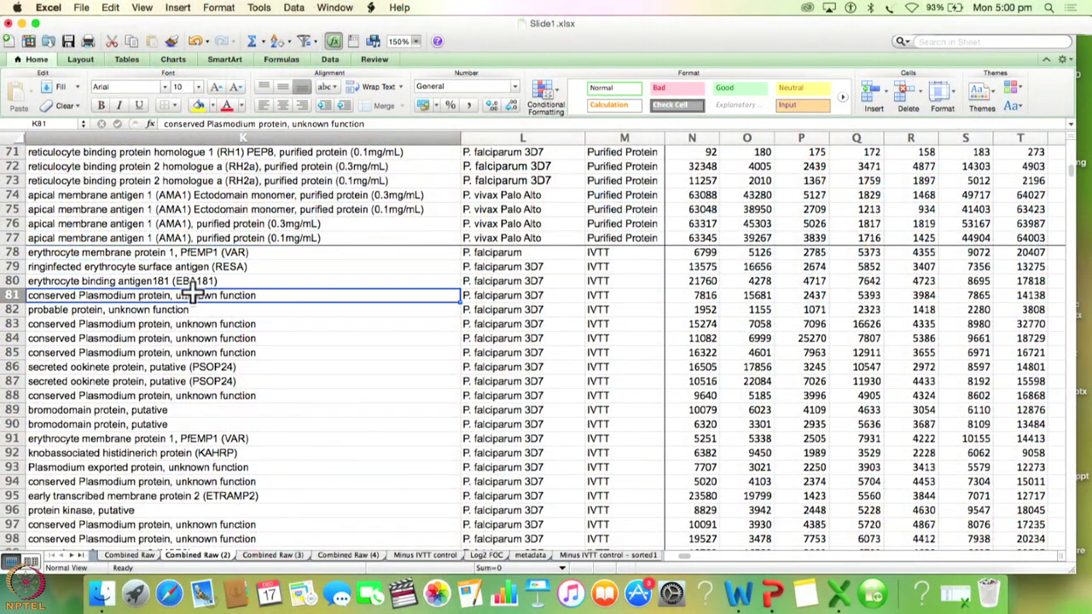
{"action": "left_click", "coordinate": [191, 310]}
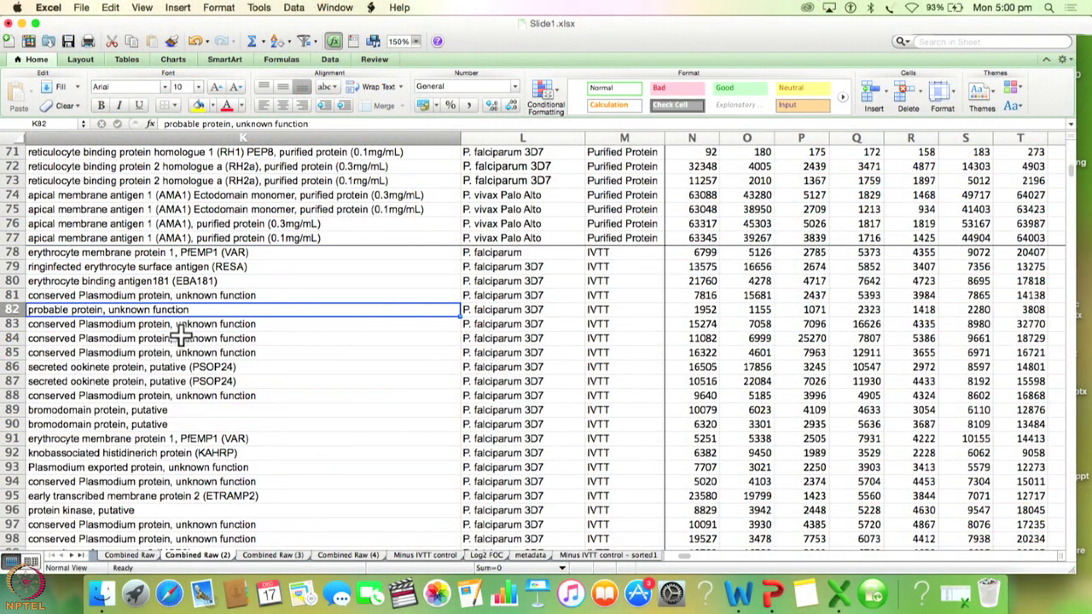
{"action": "left_click_drag", "start_coordinate": [634, 253], "coordinate": [635, 326]}
Step: Select sample columns N to T and move the "---> Raw data (Combined raw)" note off their headers
{"action": "left_click_drag", "start_coordinate": [1073, 176], "coordinate": [1076, 157]}
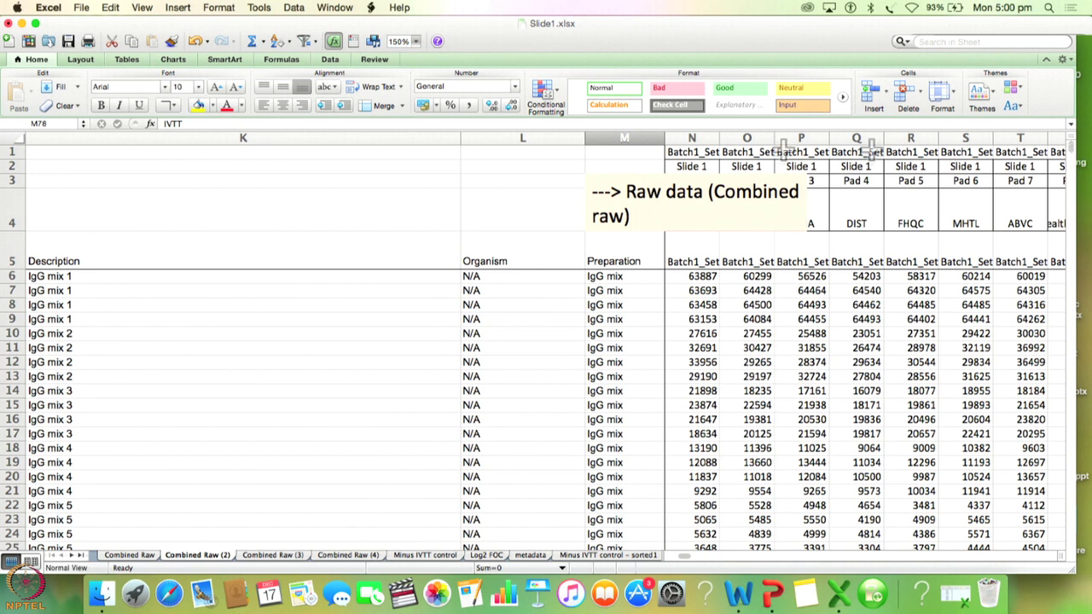
{"action": "left_click", "coordinate": [696, 136]}
{"action": "left_click_drag", "start_coordinate": [696, 137], "coordinate": [1011, 136]}
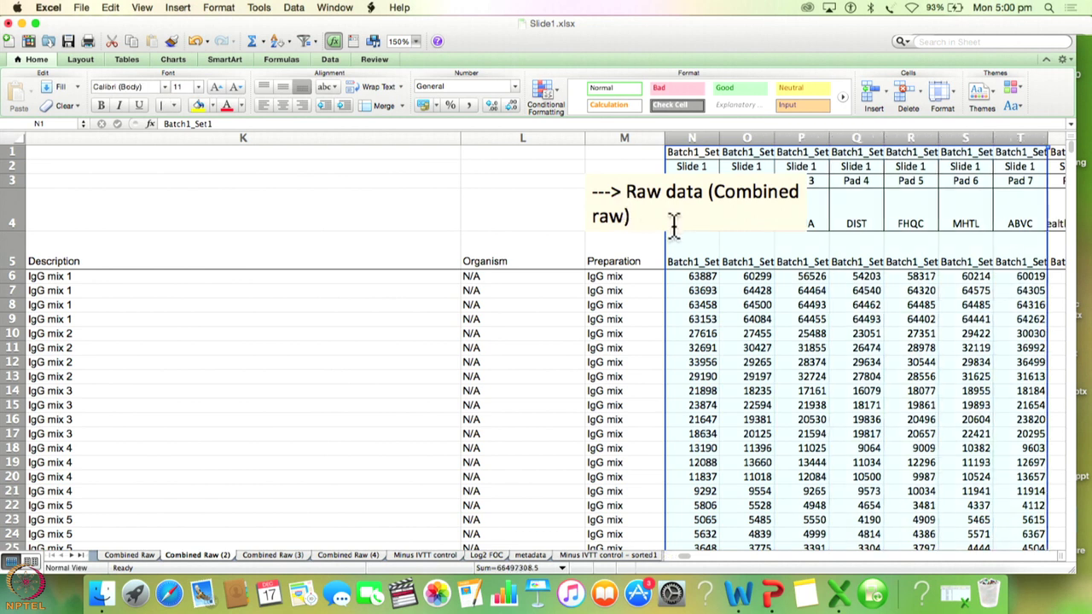
{"action": "left_click", "coordinate": [647, 232]}
{"action": "left_click_drag", "start_coordinate": [648, 232], "coordinate": [495, 227]}
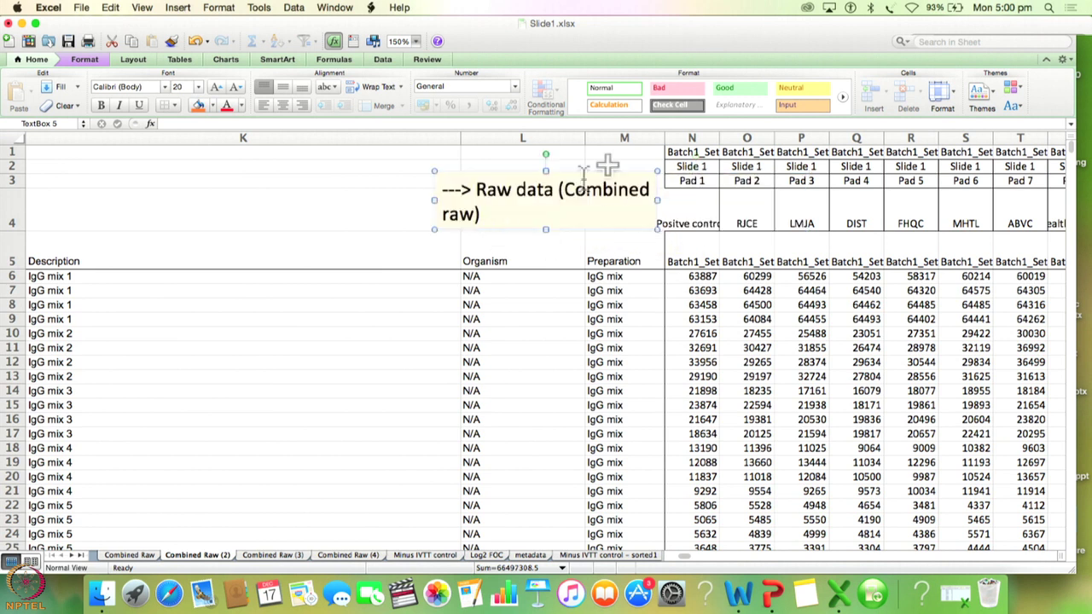
Step: Highlight column N and examine its header cells for sample name, batch, slide and pad
{"action": "left_click", "coordinate": [692, 138]}
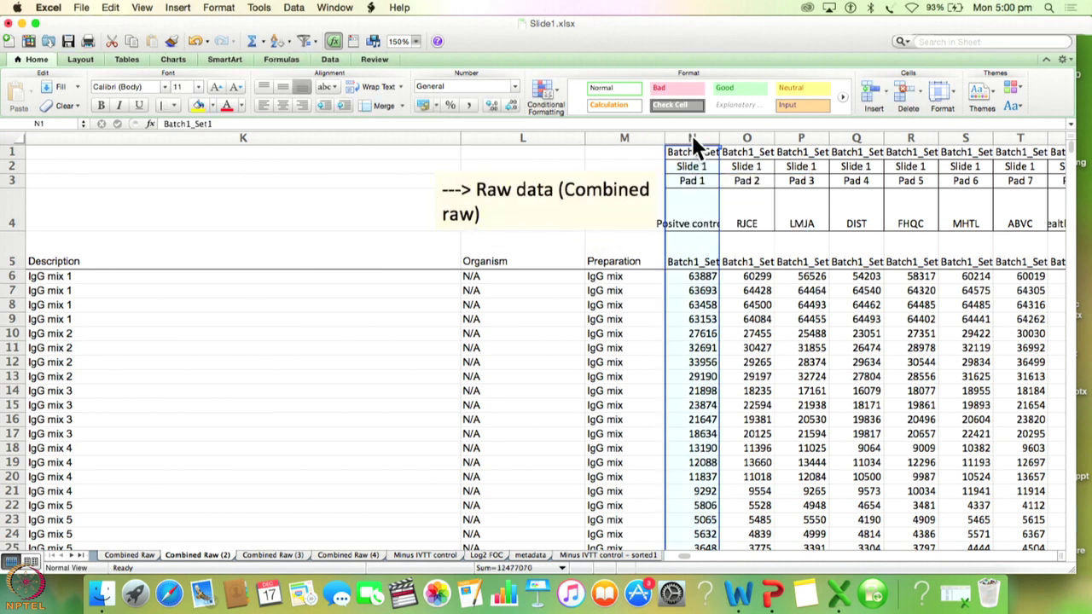
{"action": "left_click", "coordinate": [698, 209]}
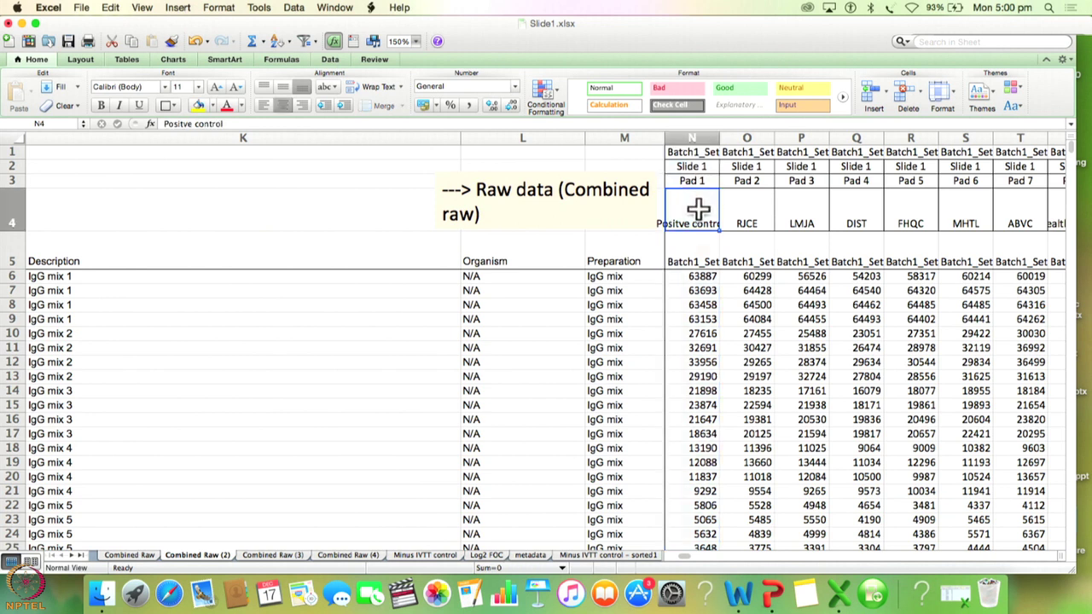
{"action": "left_click", "coordinate": [698, 151]}
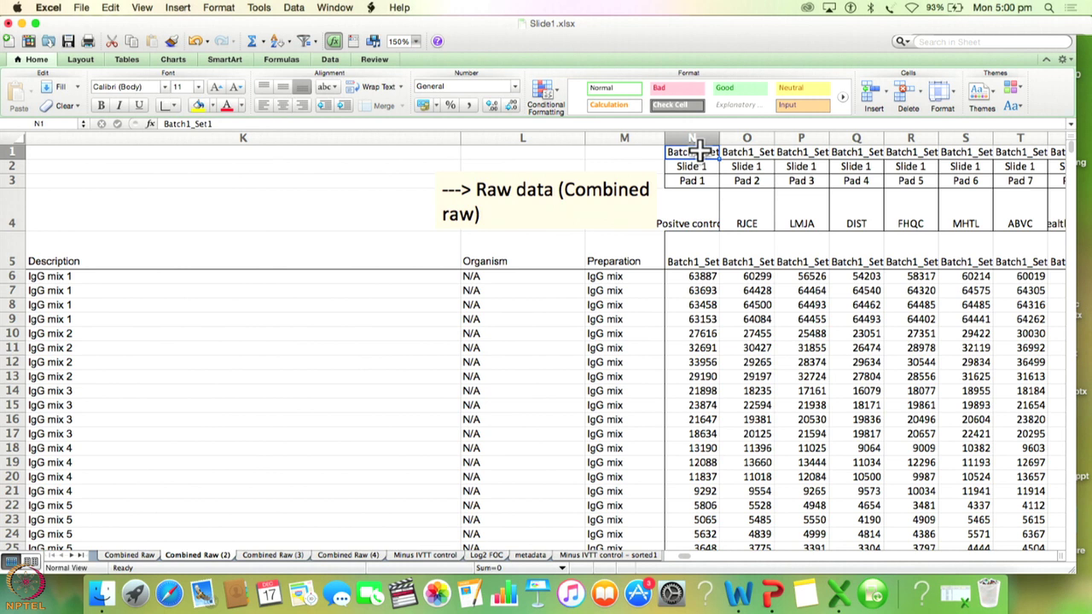
{"action": "left_click", "coordinate": [698, 166]}
{"action": "left_click", "coordinate": [699, 178]}
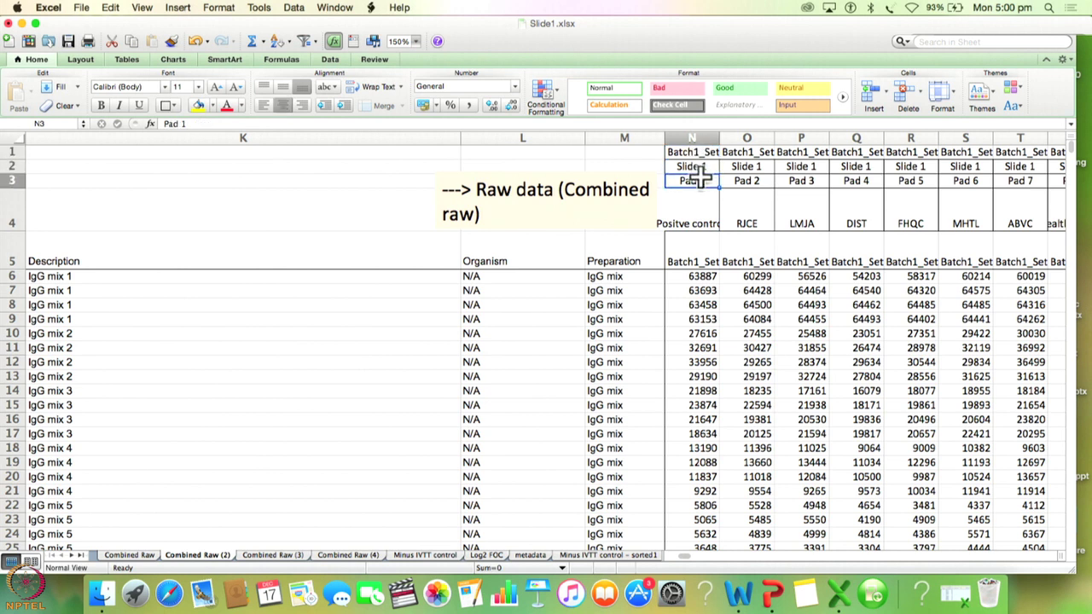
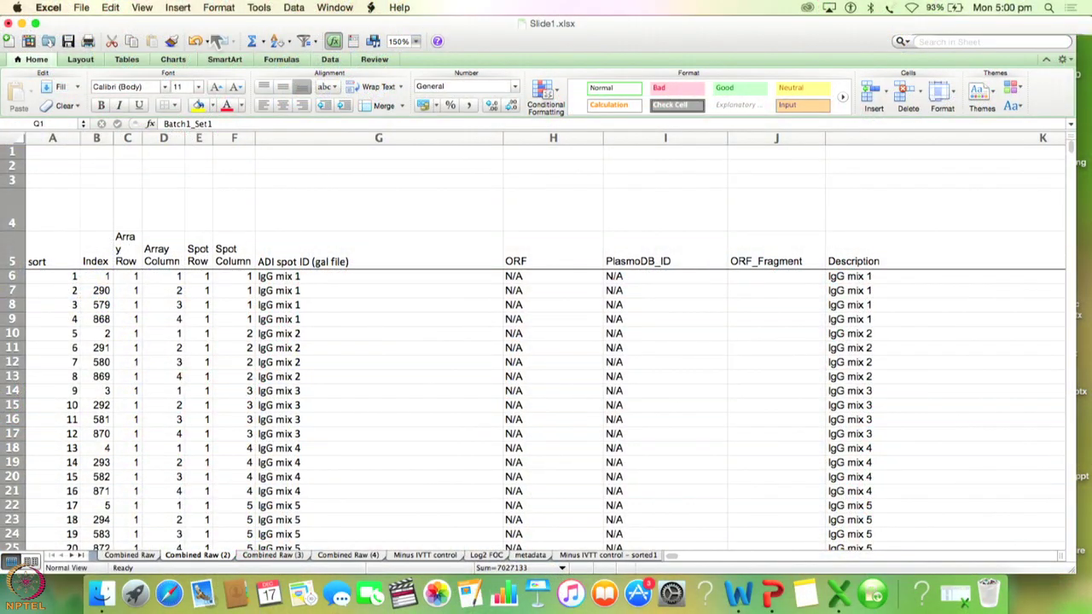
{"action": "left_click", "coordinate": [552, 108]}
{"action": "mouse_move", "coordinate": [559, 116]}
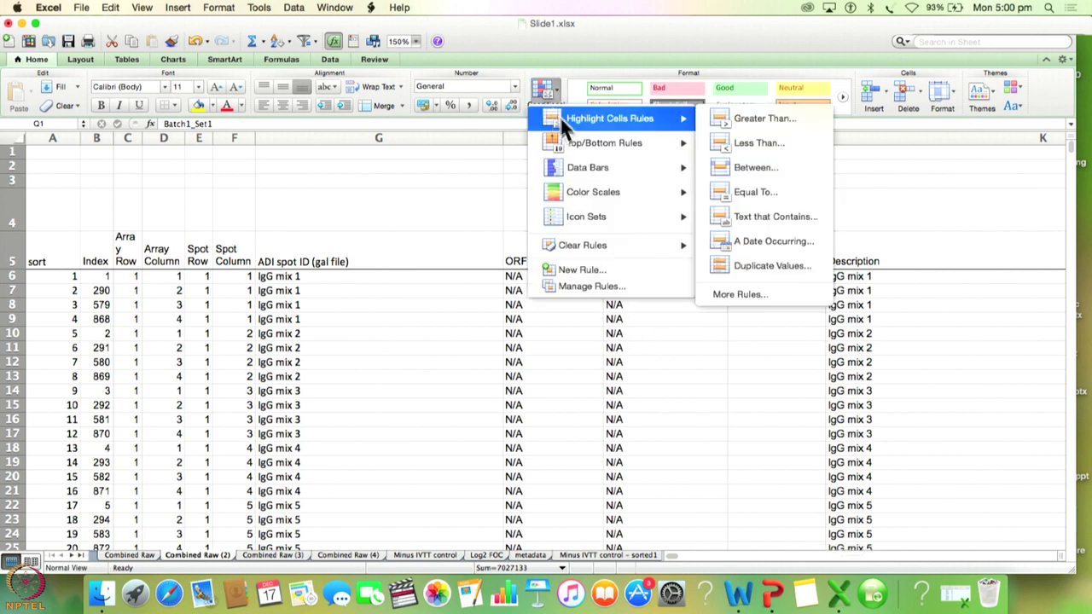
{"action": "mouse_move", "coordinate": [593, 192]}
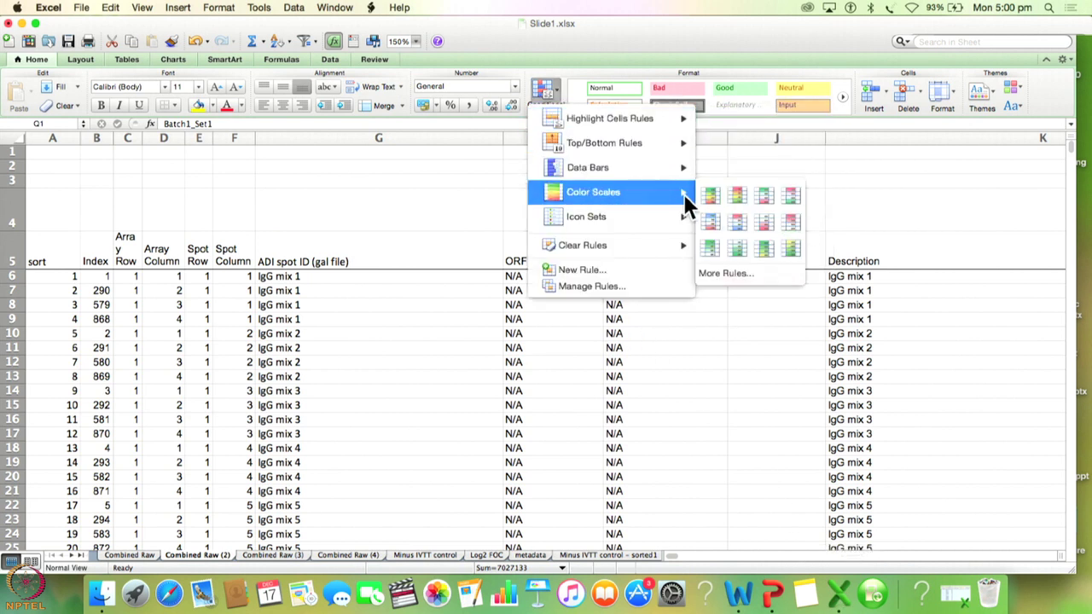
{"action": "left_click", "coordinate": [754, 271]}
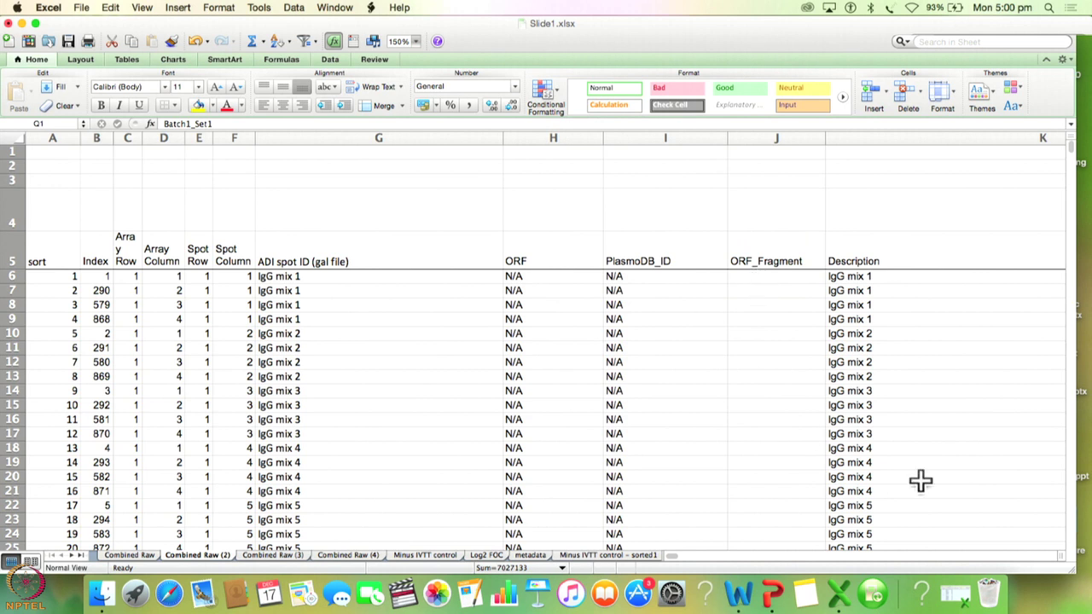
Step: Start a custom color scale conditional formatting rule on the selected data and set its style to 3-Color Scale
{"action": "left_click", "coordinate": [543, 90]}
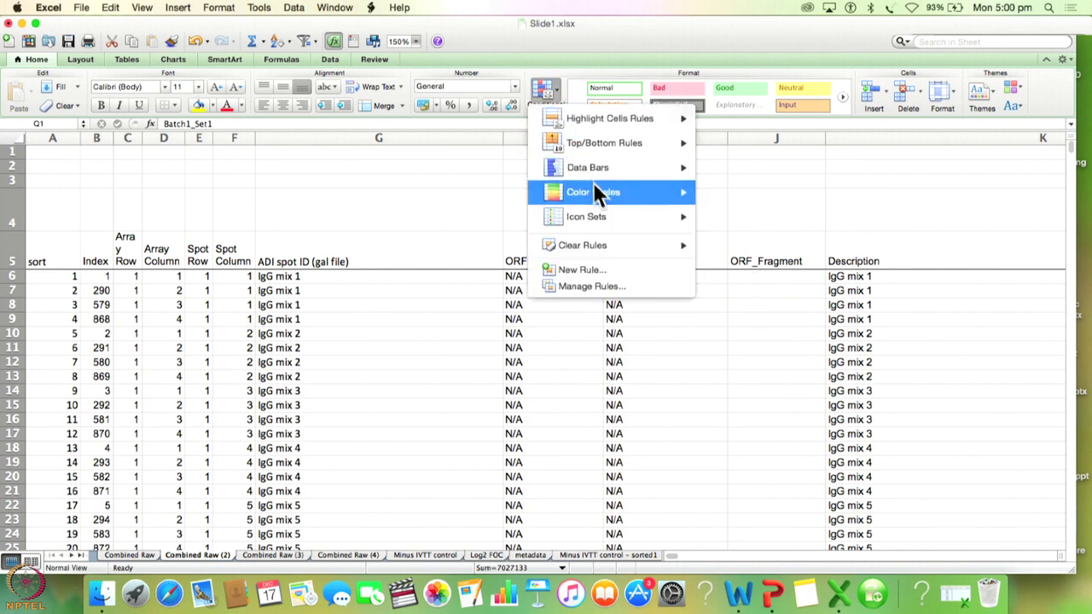
{"action": "mouse_move", "coordinate": [629, 194]}
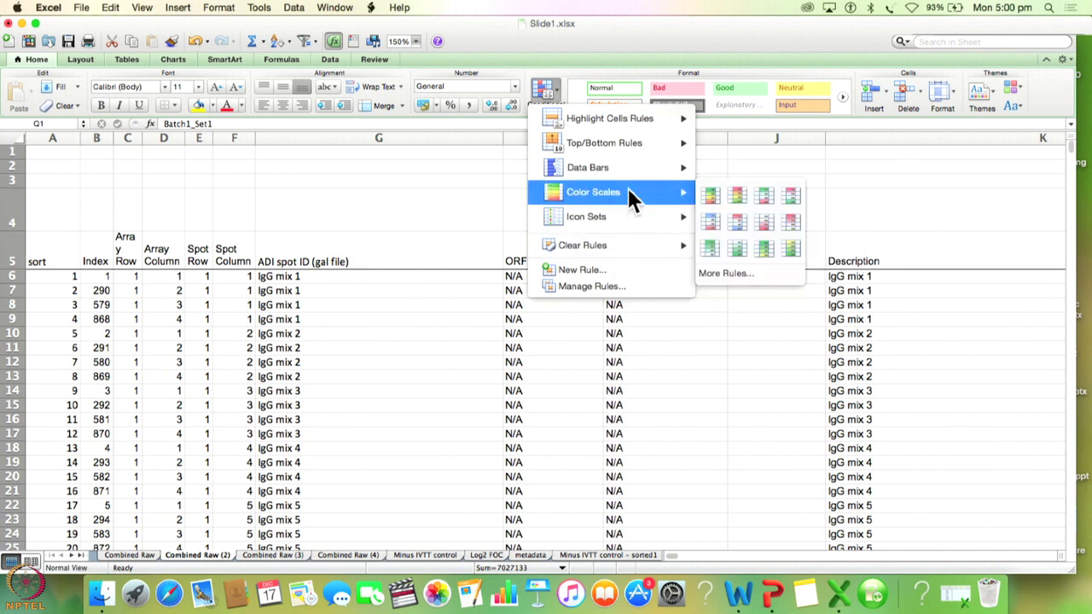
{"action": "left_click", "coordinate": [727, 271]}
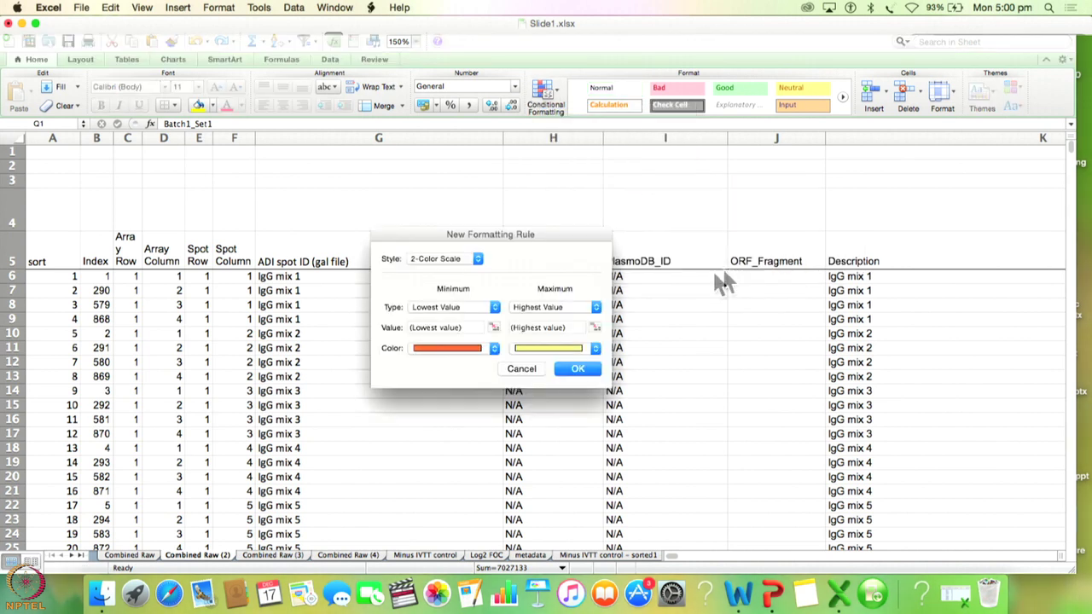
{"action": "left_click", "coordinate": [478, 259]}
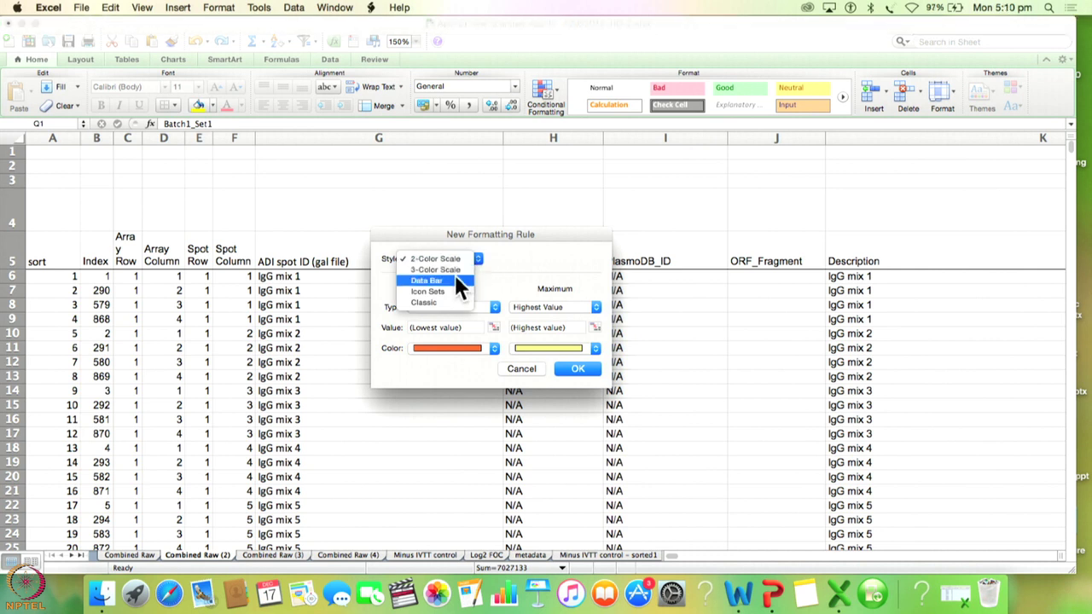
{"action": "left_click", "coordinate": [454, 270]}
Step: Set the rule's minimum, midpoint and maximum types to Number, with values 0, 20000 and 40000
{"action": "left_click", "coordinate": [494, 307]}
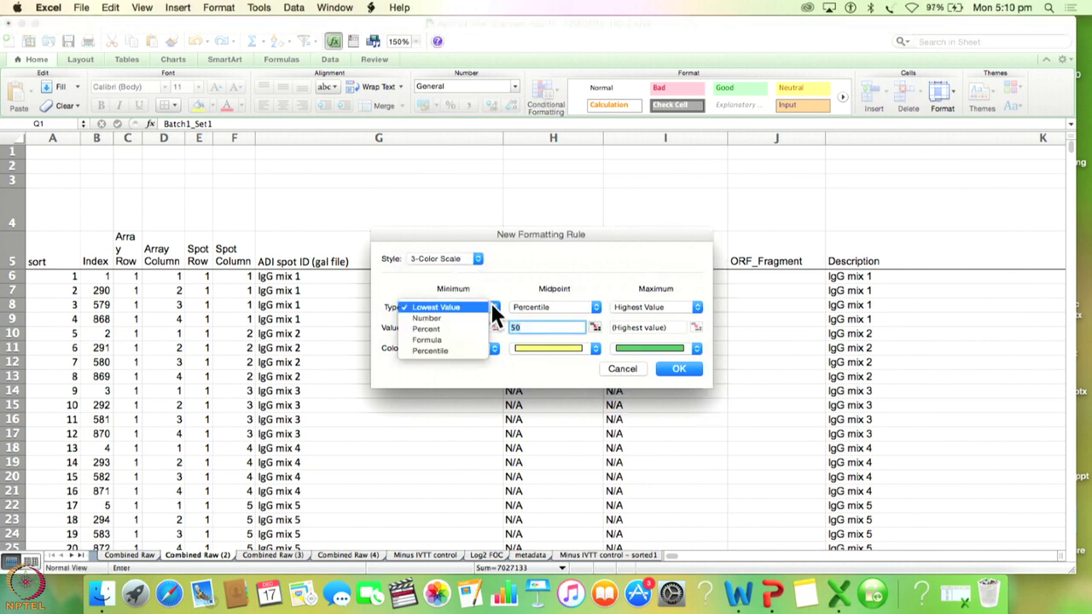
{"action": "left_click", "coordinate": [465, 318]}
{"action": "left_click", "coordinate": [596, 308]}
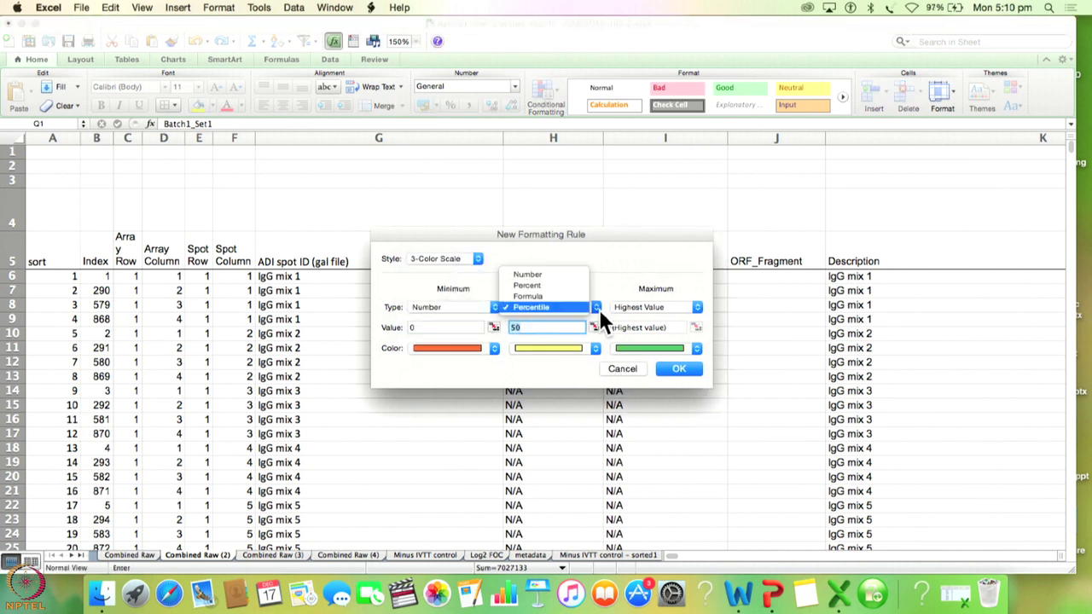
{"action": "left_click", "coordinate": [552, 274]}
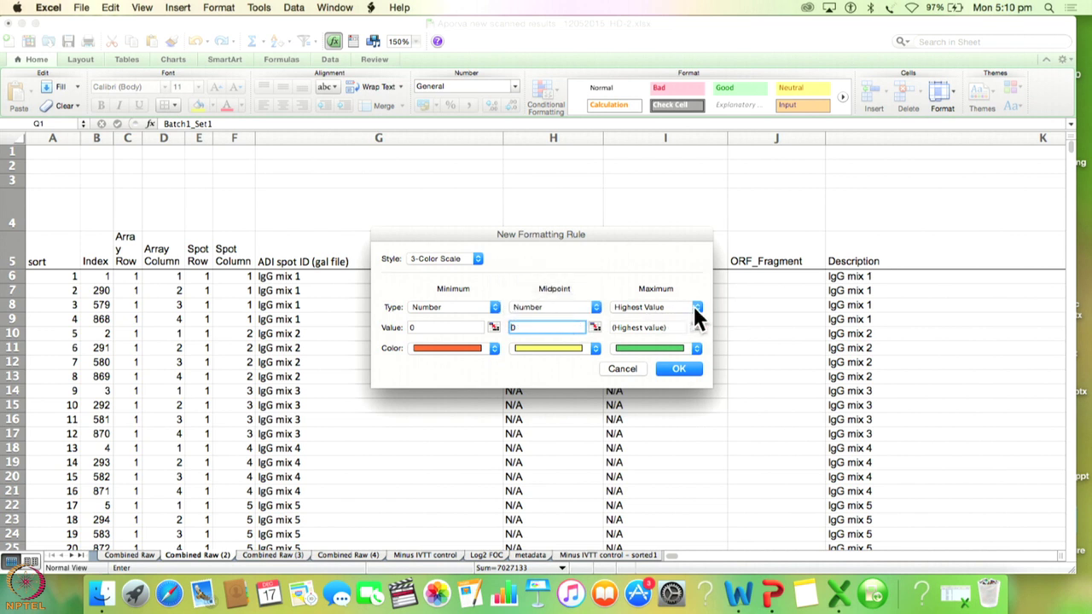
{"action": "left_click", "coordinate": [697, 307]}
{"action": "left_click", "coordinate": [630, 319]}
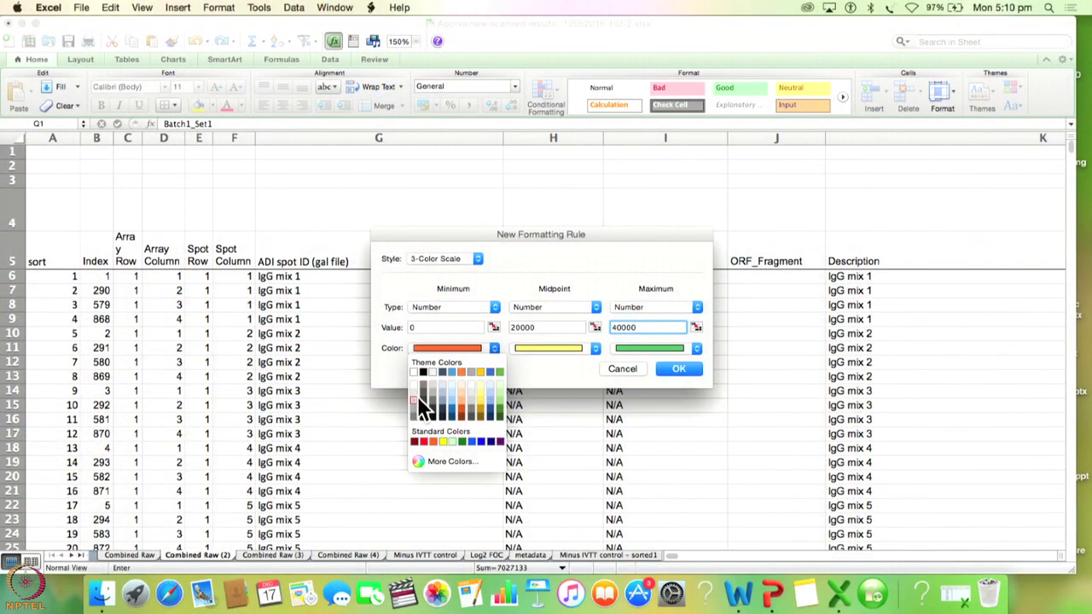
Step: Set the color scale's minimum color to light gray
{"action": "left_click", "coordinate": [418, 396]}
{"action": "left_click", "coordinate": [494, 348]}
{"action": "left_click", "coordinate": [413, 395]}
{"action": "left_click", "coordinate": [494, 348]}
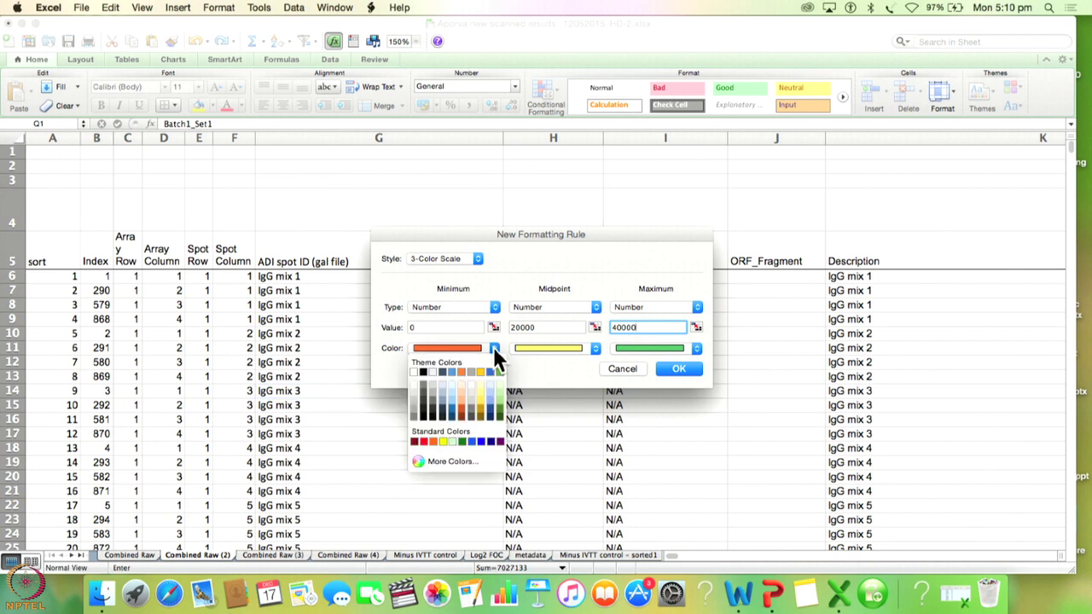
{"action": "left_click", "coordinate": [414, 390]}
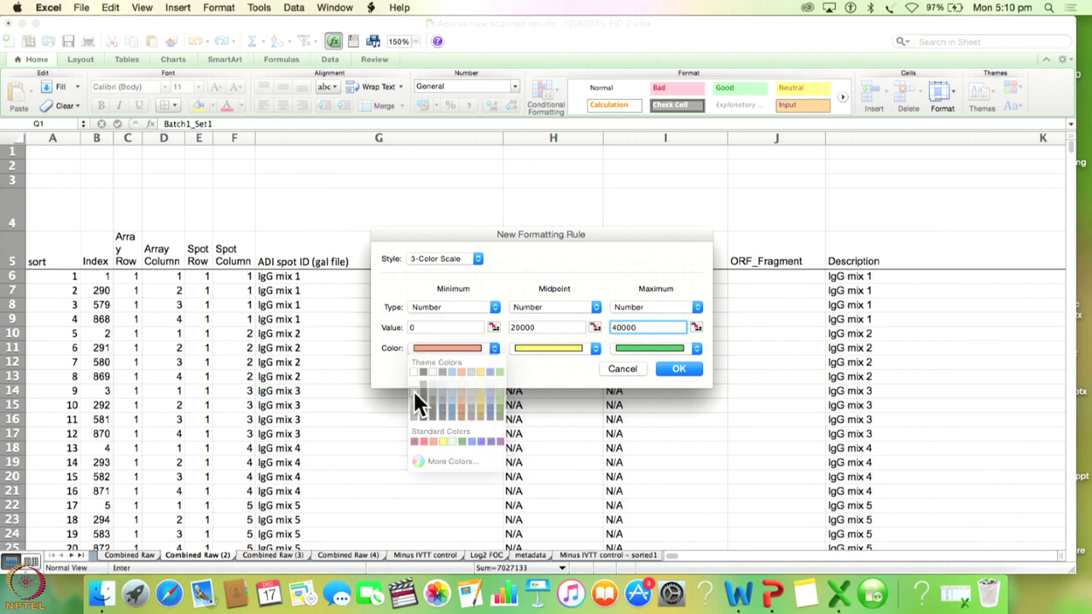
Step: Set the midpoint color to black and the maximum color to dark red, and apply the formatting rule
{"action": "left_click", "coordinate": [596, 348]}
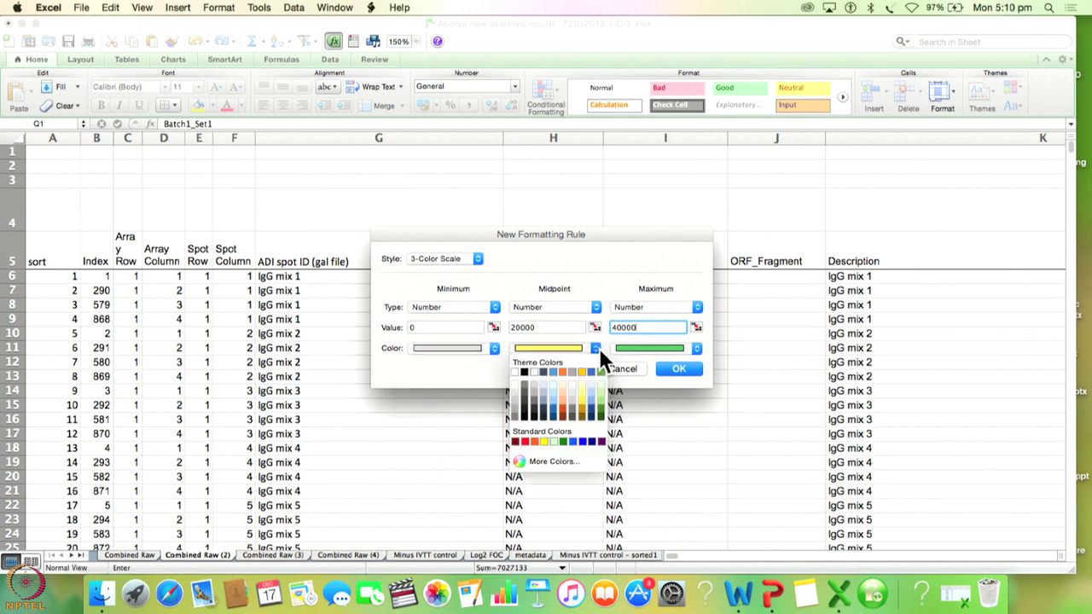
{"action": "left_click", "coordinate": [527, 374]}
{"action": "left_click", "coordinate": [695, 348]}
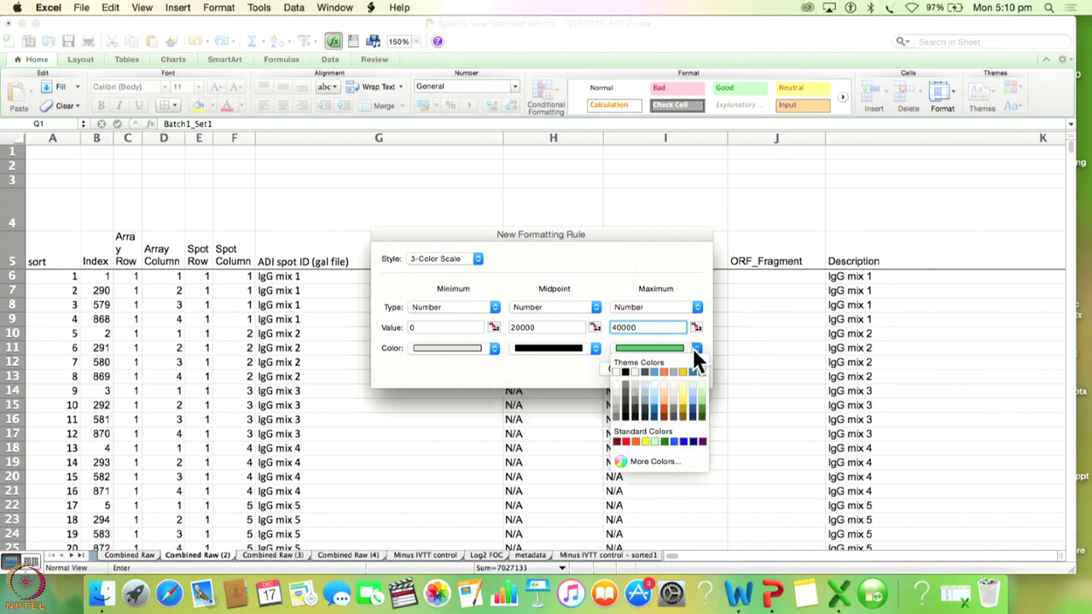
{"action": "left_click", "coordinate": [618, 442]}
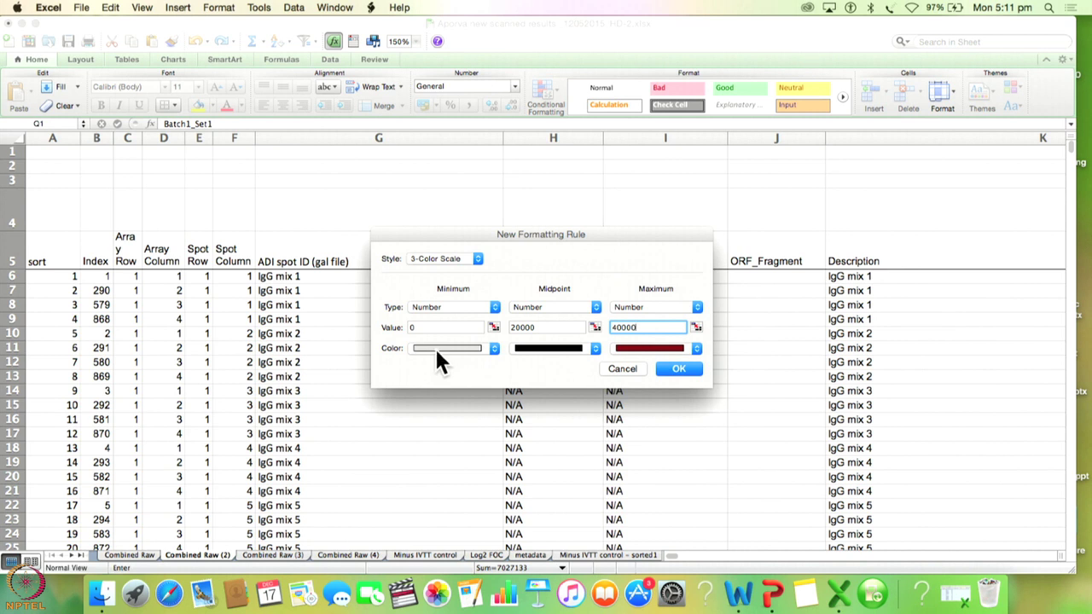
{"action": "left_click", "coordinate": [679, 369]}
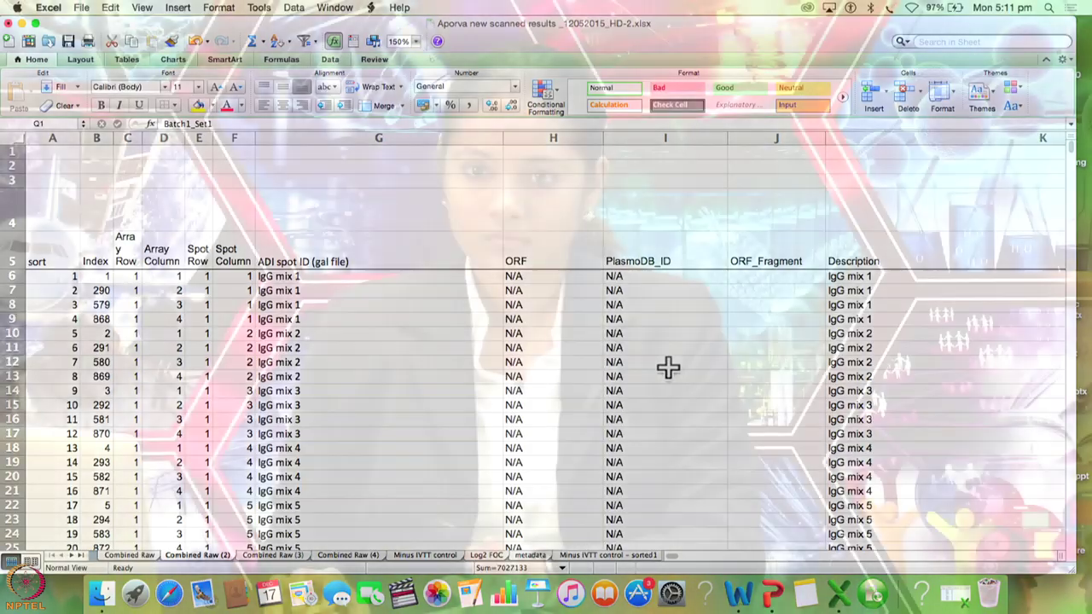
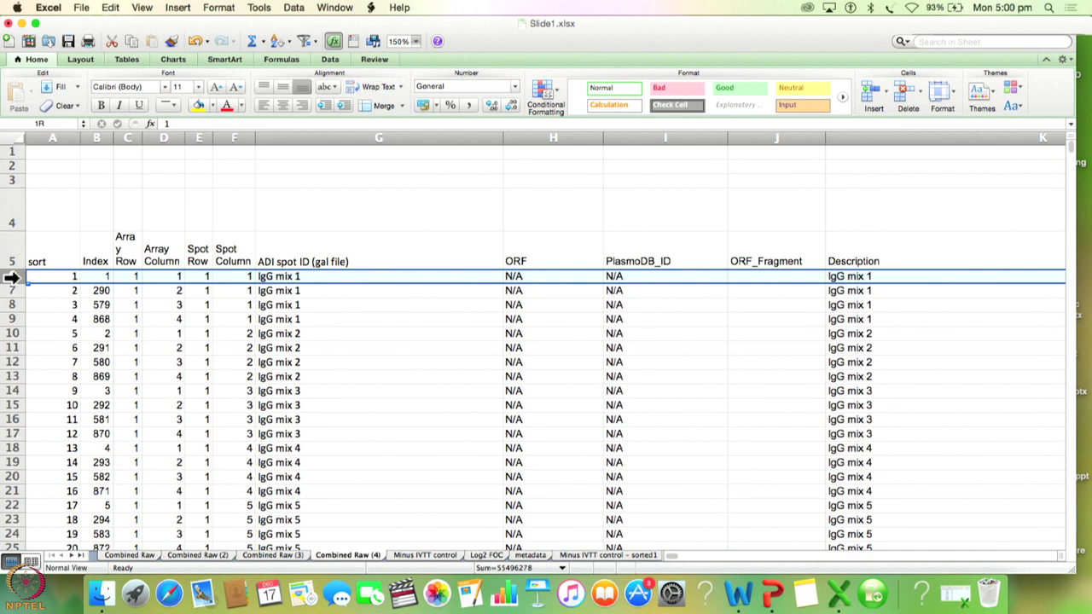
Step: Remove the control and purified protein rows from row 6 downward in the Combined Raw (4) sheet, keeping the IVTT rows
{"action": "left_click_drag", "start_coordinate": [12, 278], "coordinate": [12, 461]}
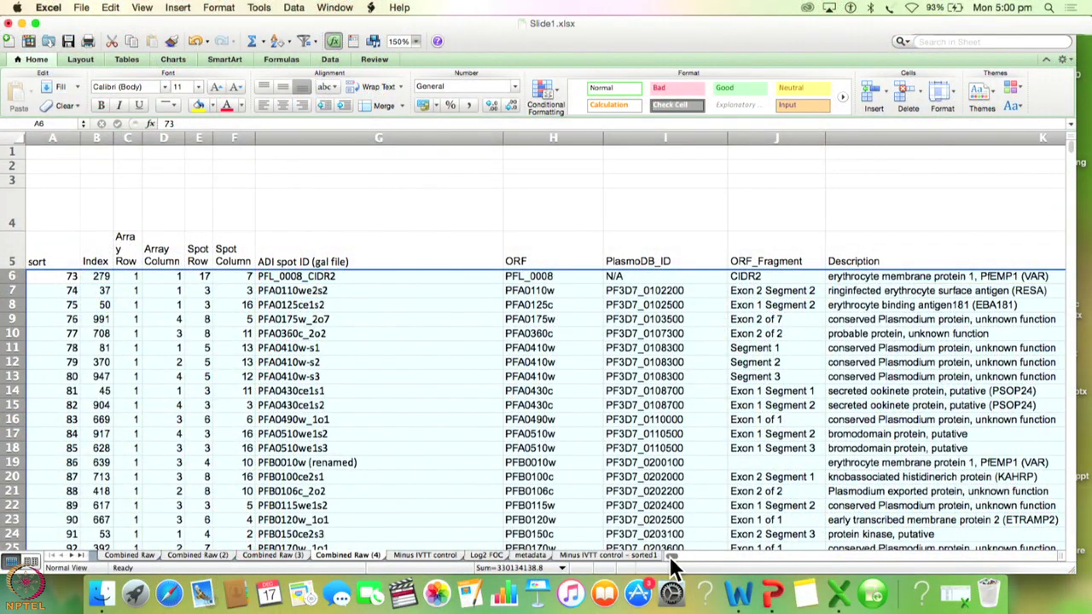
Step: Delete the TTBS, empty spot and Blank control rows below the IVTT rows, keeping the noDNA Control rows
{"action": "scroll", "coordinate": [672, 560], "scroll_direction": "right", "scroll_amount": 10}
{"action": "scroll", "coordinate": [672, 559], "scroll_direction": "left", "scroll_amount": 5}
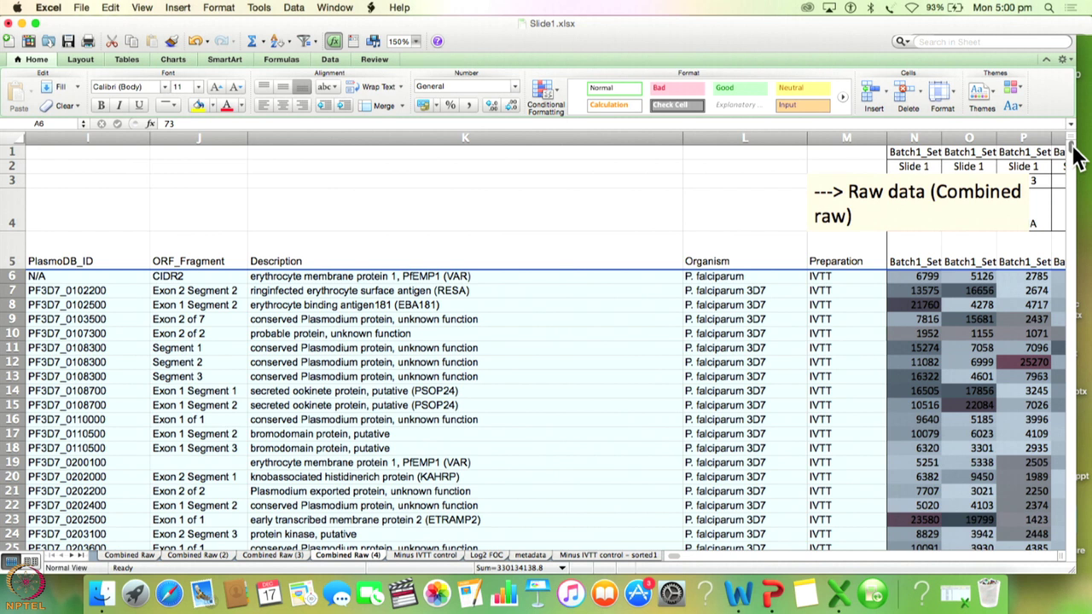
{"action": "left_click_drag", "start_coordinate": [1077, 157], "coordinate": [1073, 498]}
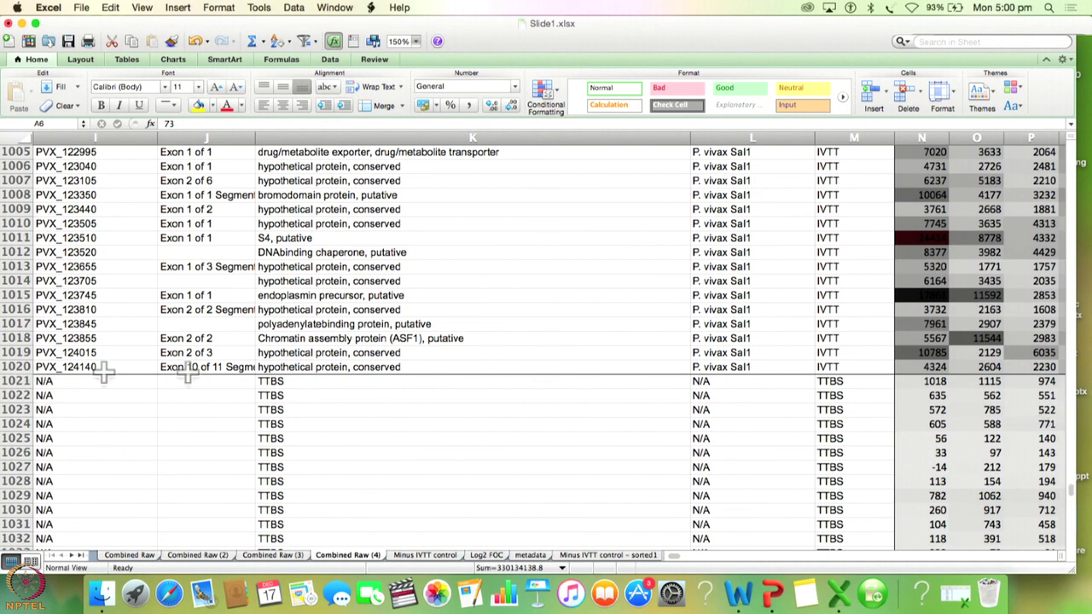
{"action": "left_click_drag", "start_coordinate": [17, 380], "coordinate": [14, 445]}
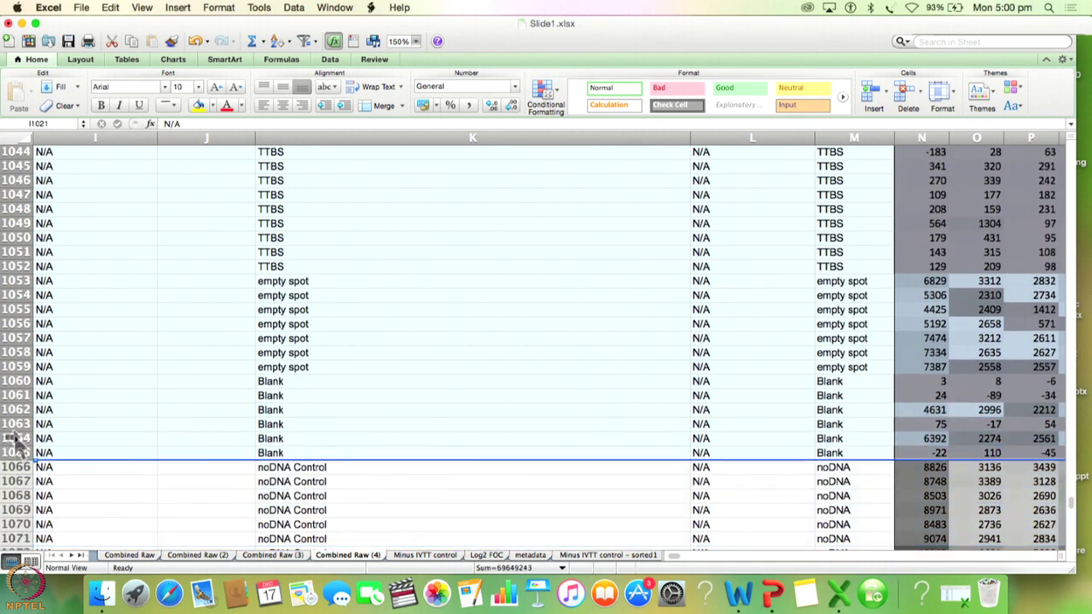
{"action": "right_click", "coordinate": [15, 444]}
{"action": "left_click", "coordinate": [59, 487]}
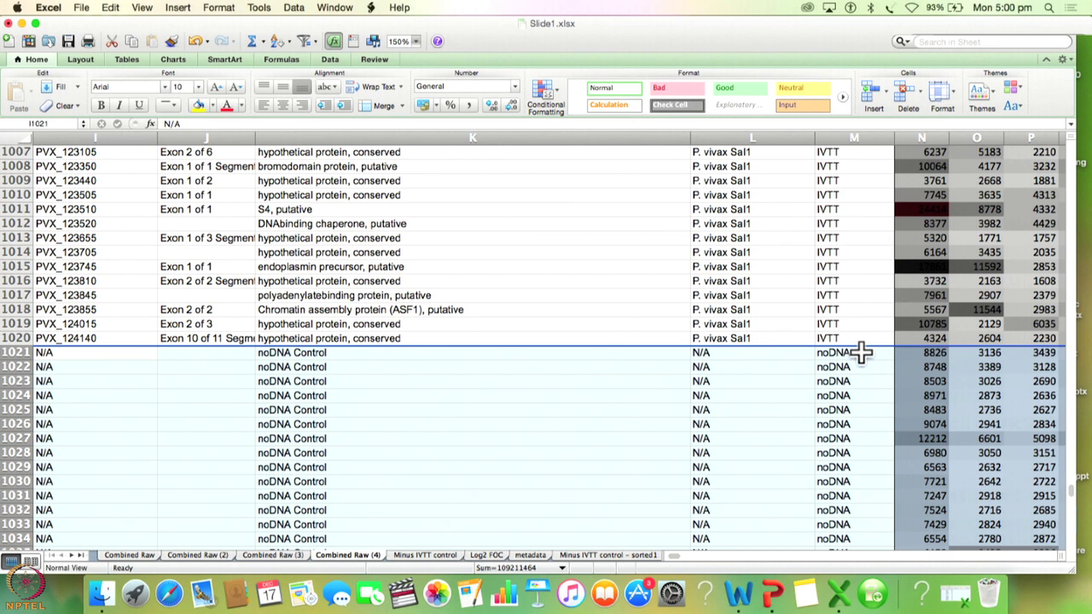
Step: Examine the noDNA Control rows and the Median No DNA formula beneath them, then return to the sheet's first rows
{"action": "left_click", "coordinate": [856, 352]}
{"action": "scroll", "coordinate": [856, 352], "scroll_direction": "up", "scroll_amount": 2}
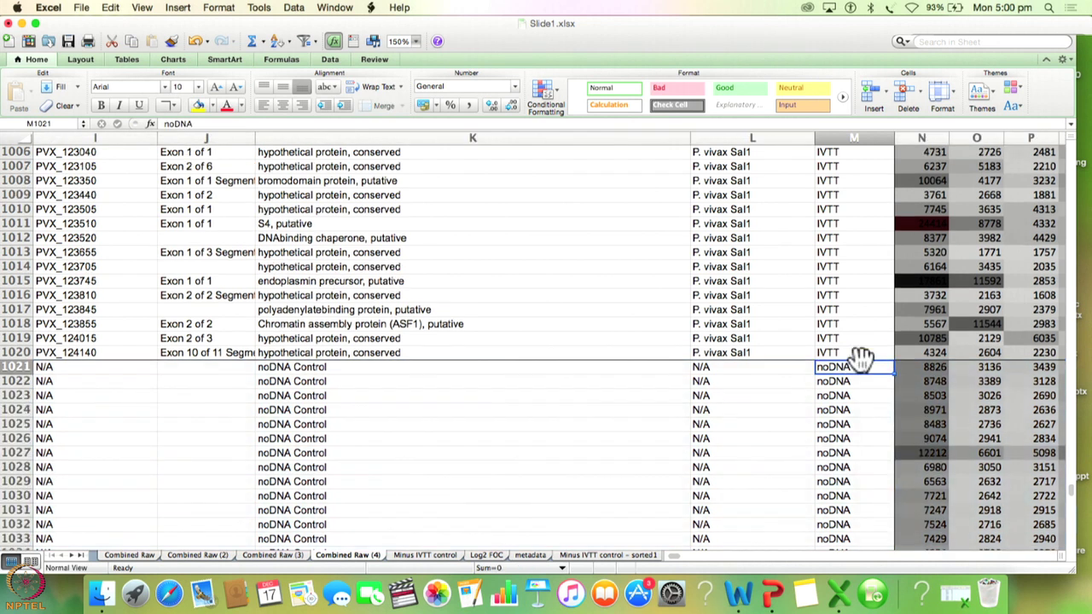
{"action": "scroll", "coordinate": [858, 377], "scroll_direction": "down", "scroll_amount": 3}
{"action": "scroll", "coordinate": [856, 412], "scroll_direction": "down", "scroll_amount": 10}
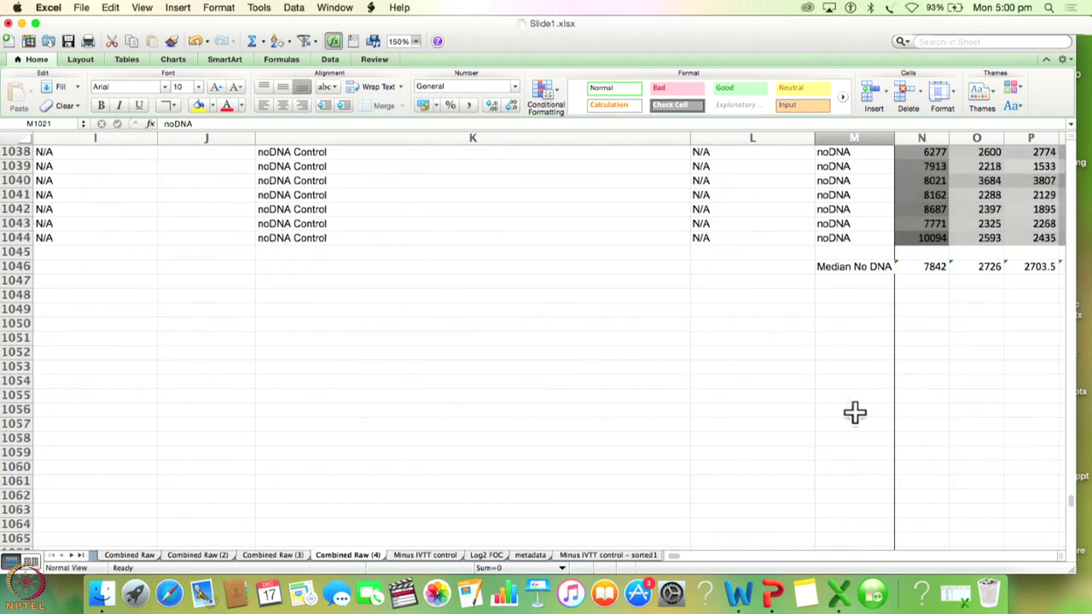
{"action": "scroll", "coordinate": [854, 413], "scroll_direction": "up", "scroll_amount": 1}
{"action": "scroll", "coordinate": [856, 413], "scroll_direction": "down", "scroll_amount": 2}
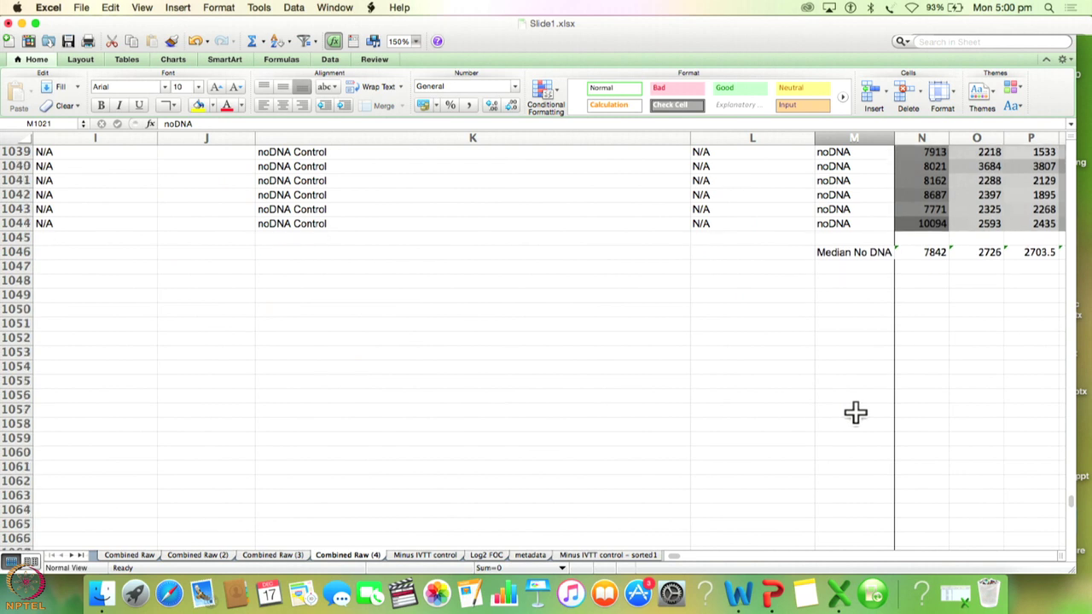
{"action": "scroll", "coordinate": [855, 413], "scroll_direction": "up", "scroll_amount": 10}
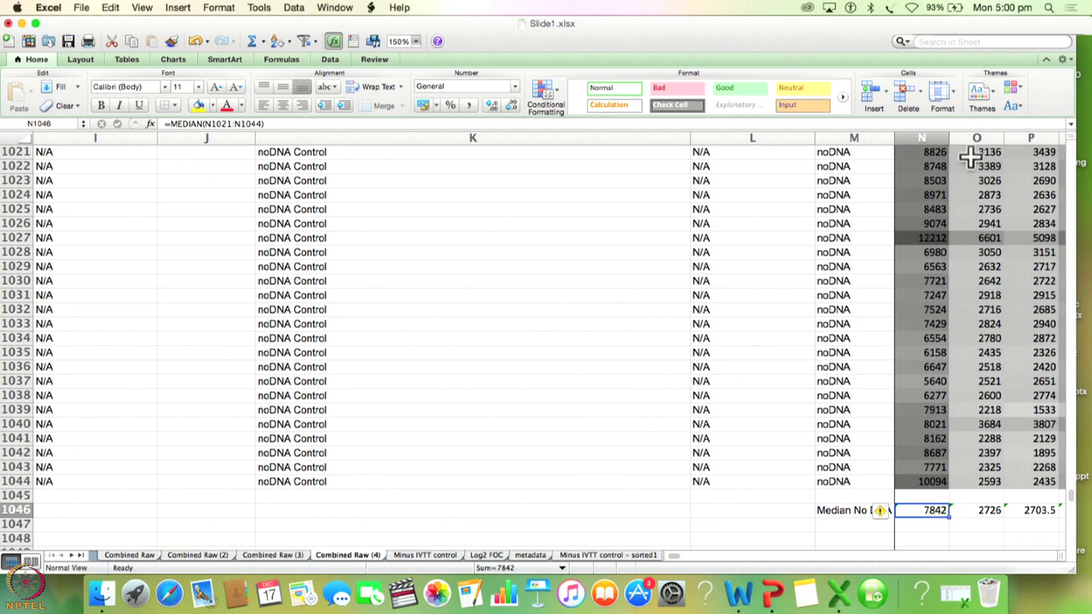
{"action": "left_click", "coordinate": [927, 132]}
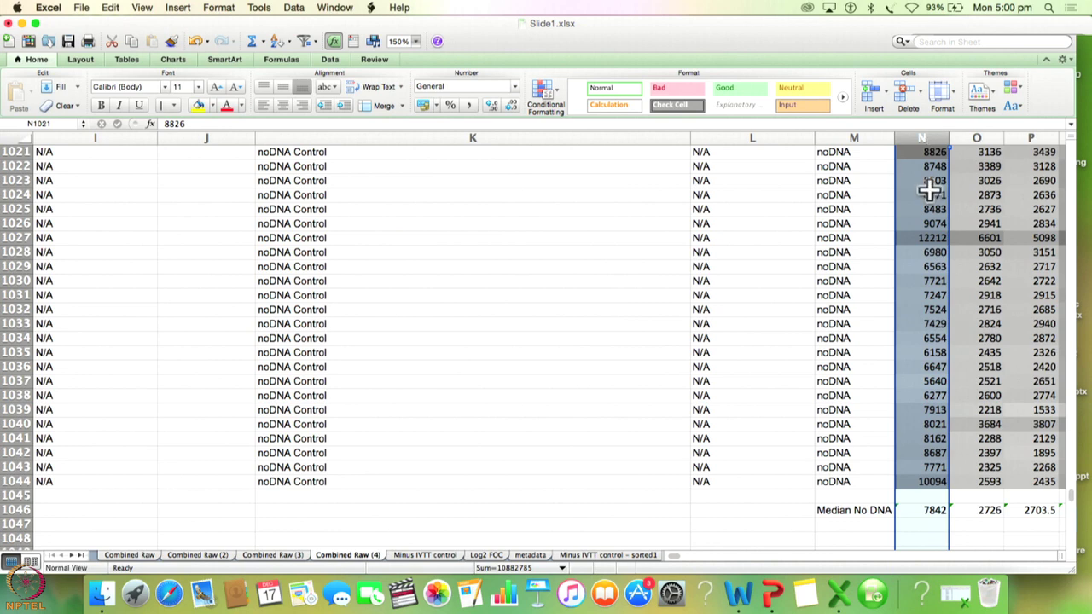
{"action": "left_click_drag", "start_coordinate": [1073, 497], "coordinate": [1080, 153]}
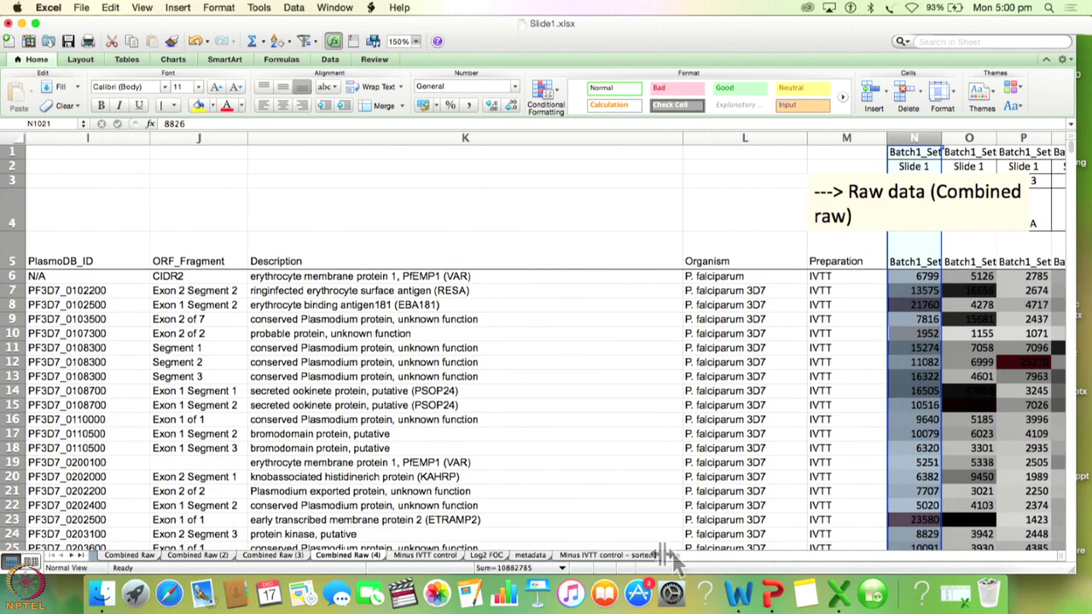
Step: Enter the formula =N6-$N1046 in cell KT6 to subtract the noDNA median from the first IVTT spot
{"action": "left_click_drag", "start_coordinate": [677, 559], "coordinate": [745, 556]}
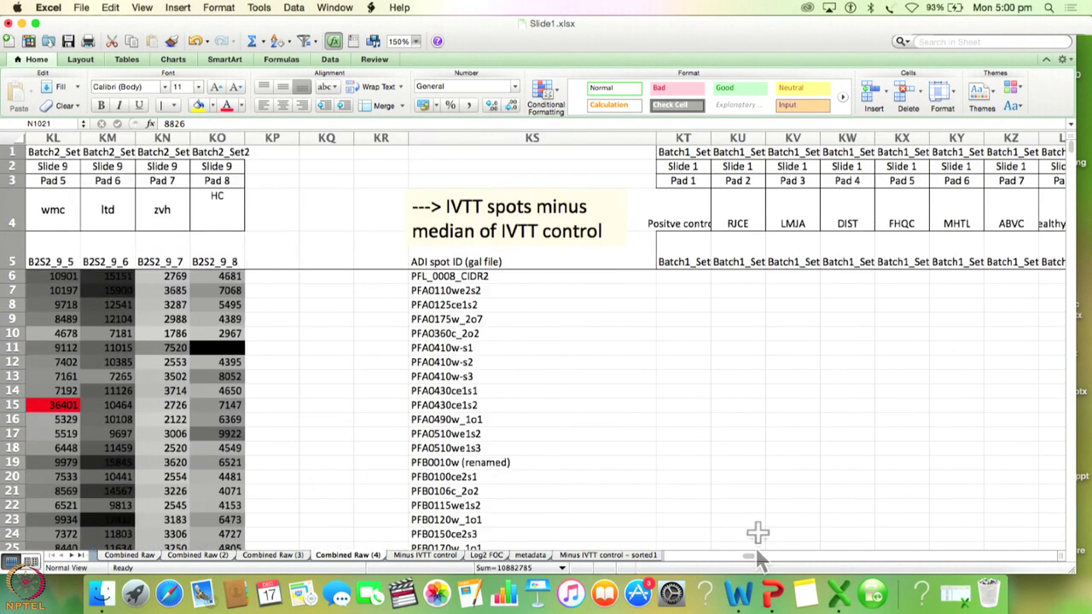
{"action": "left_click", "coordinate": [692, 274]}
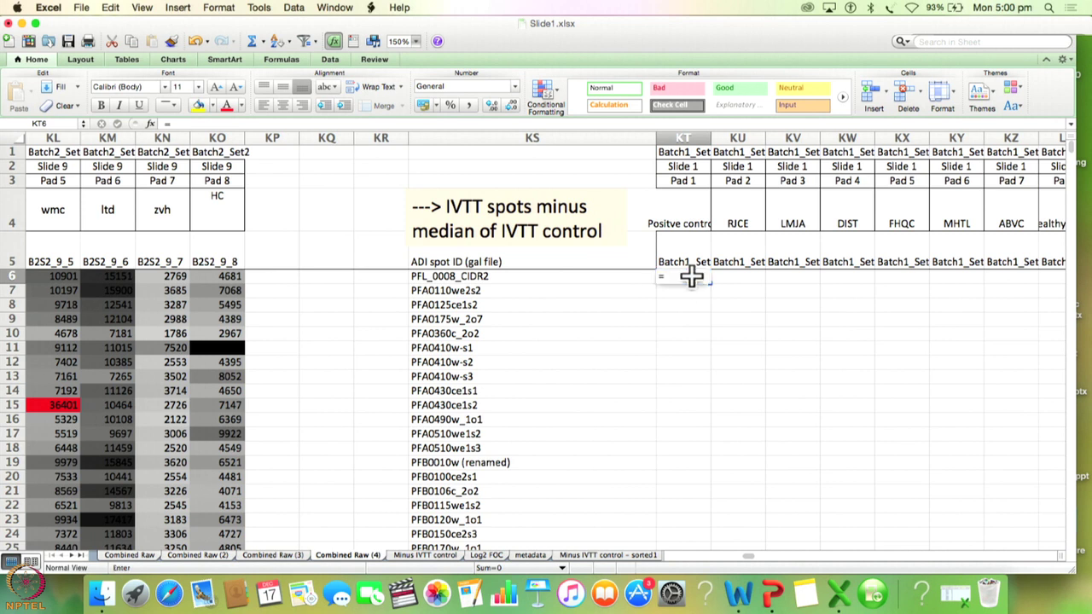
{"action": "type", "text": "="}
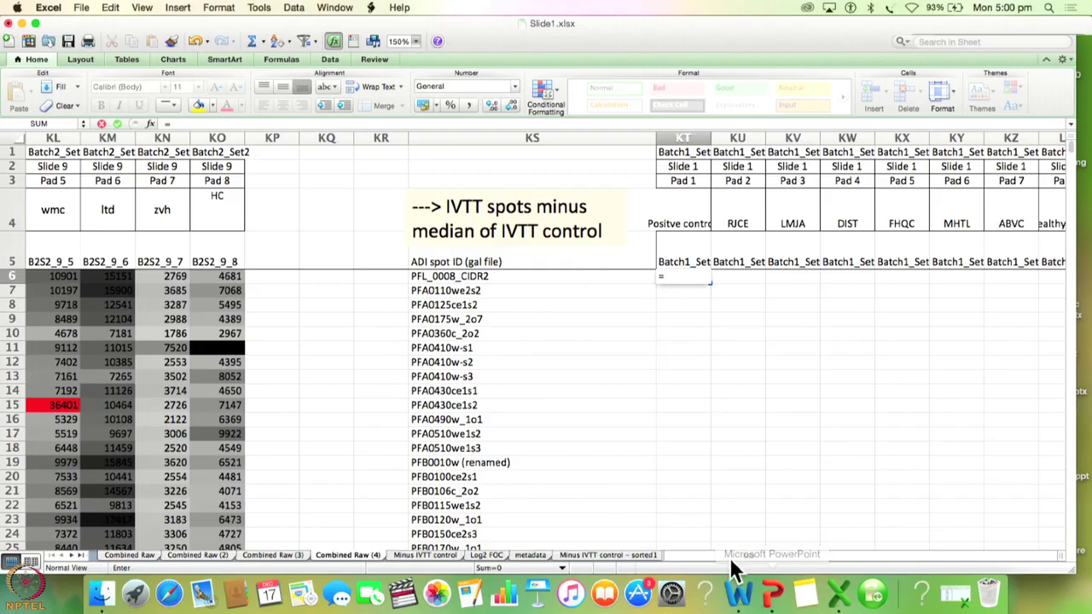
{"action": "left_click_drag", "start_coordinate": [749, 555], "coordinate": [675, 555]}
{"action": "left_click", "coordinate": [257, 276]}
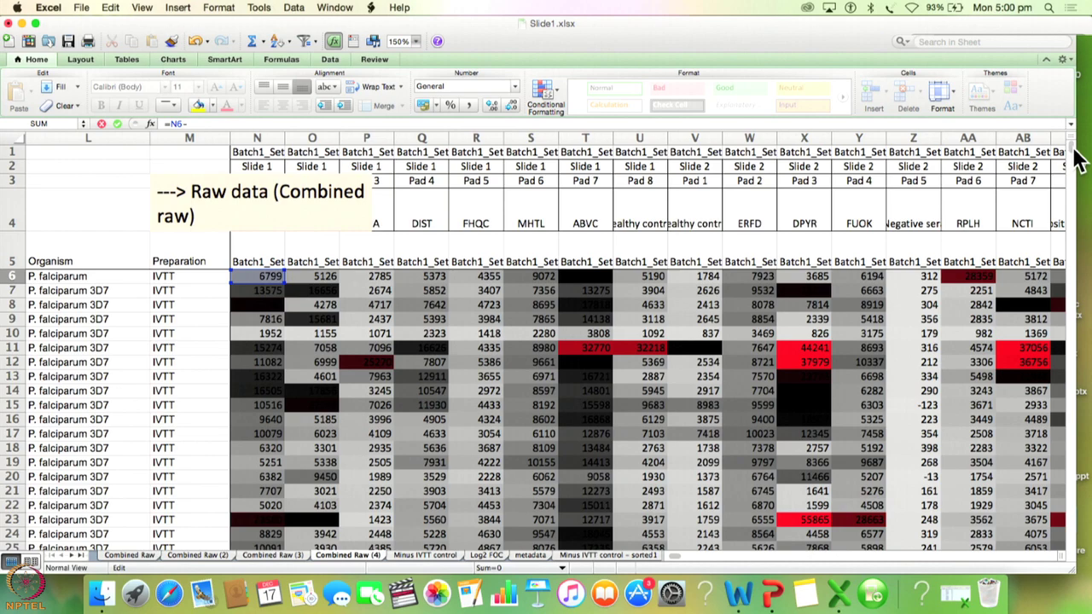
{"action": "left_click_drag", "start_coordinate": [1076, 157], "coordinate": [1068, 506]}
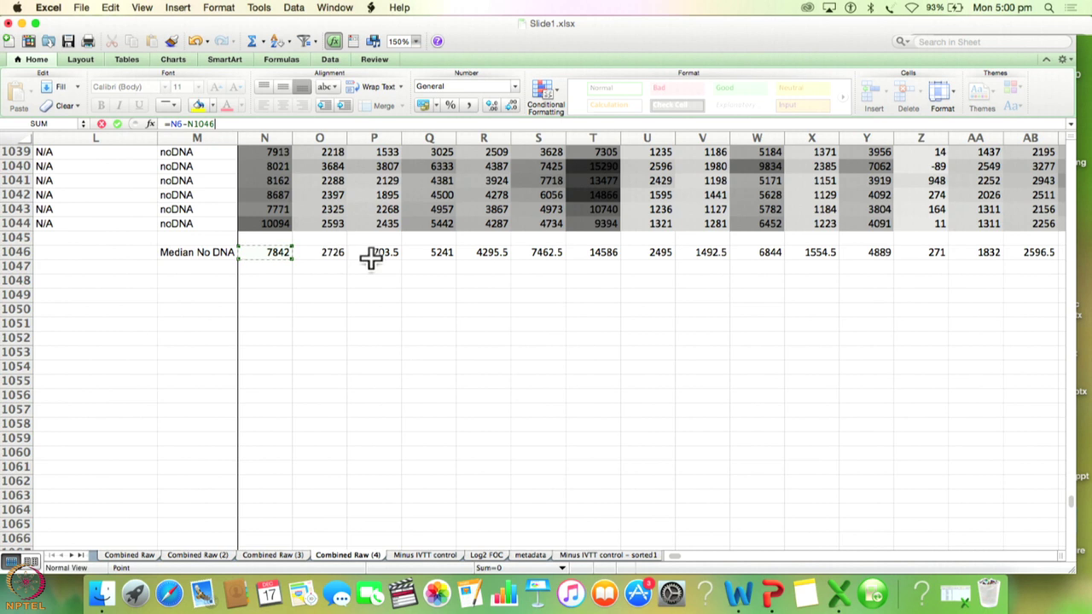
{"action": "left_click", "coordinate": [189, 122]}
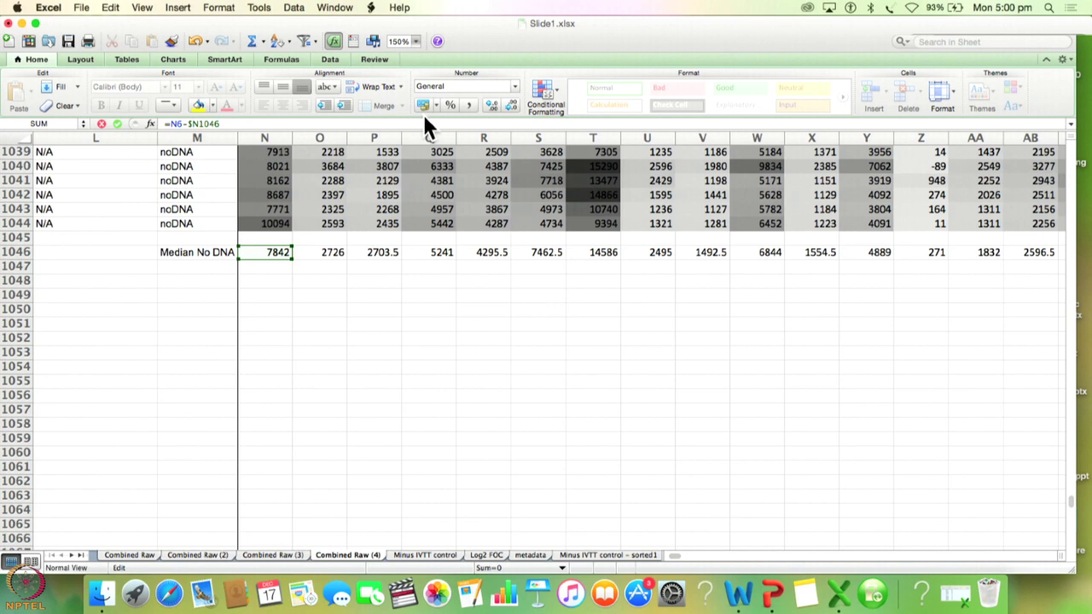
{"action": "key", "text": "Escape"}
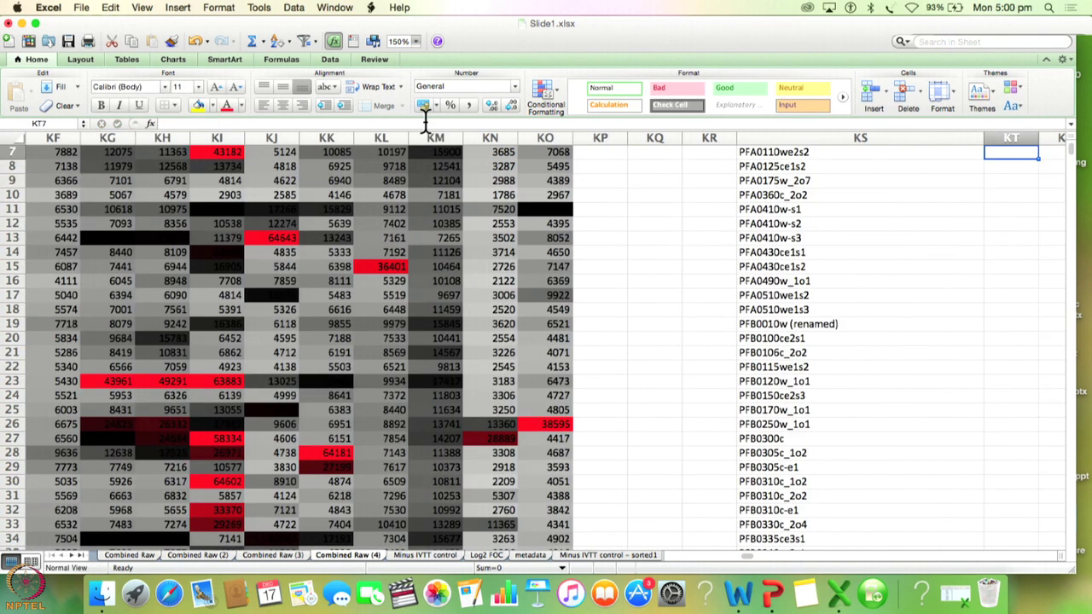
Step: Fill the KT6 subtraction formula down column KT for all IVTT spots
{"action": "scroll", "coordinate": [1002, 248], "scroll_direction": "down", "scroll_amount": 1}
{"action": "scroll", "coordinate": [1002, 247], "scroll_direction": "up", "scroll_amount": 3}
{"action": "left_click", "coordinate": [1010, 263]}
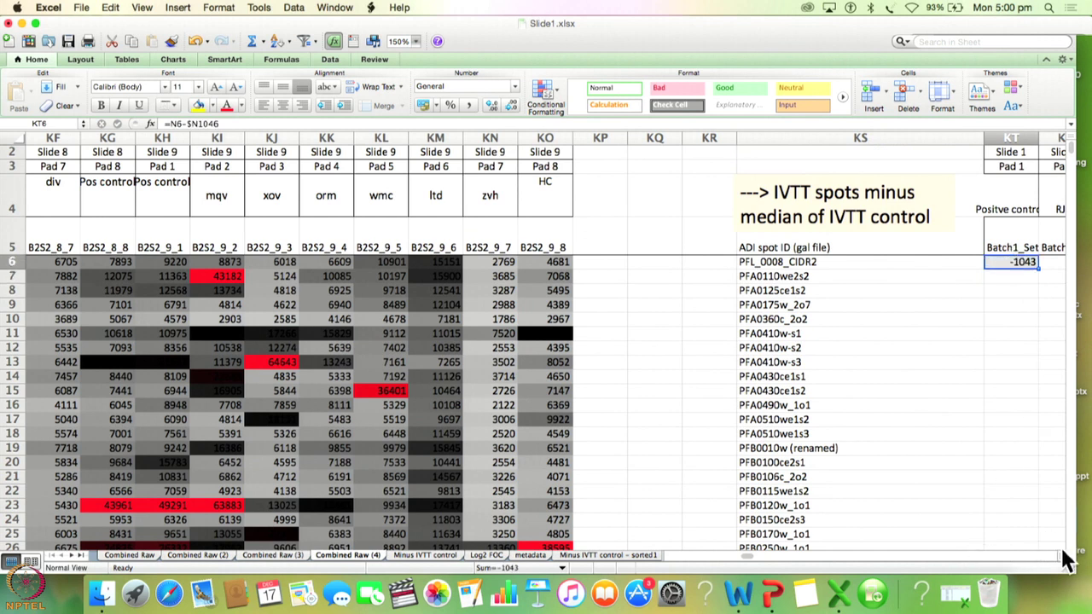
{"action": "double_click", "coordinate": [1036, 269]}
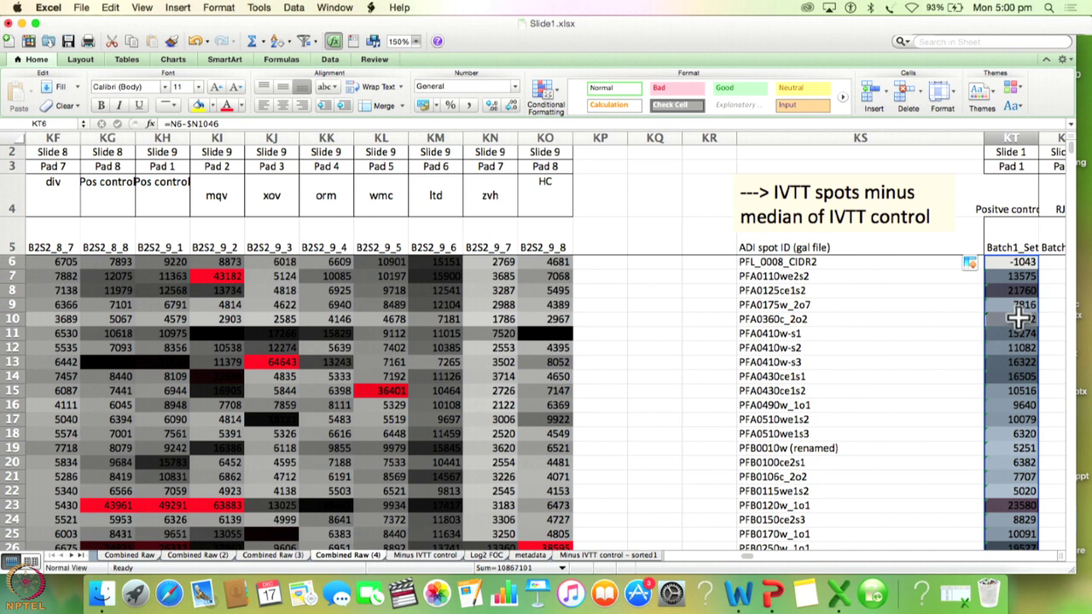
{"action": "left_click", "coordinate": [1034, 263]}
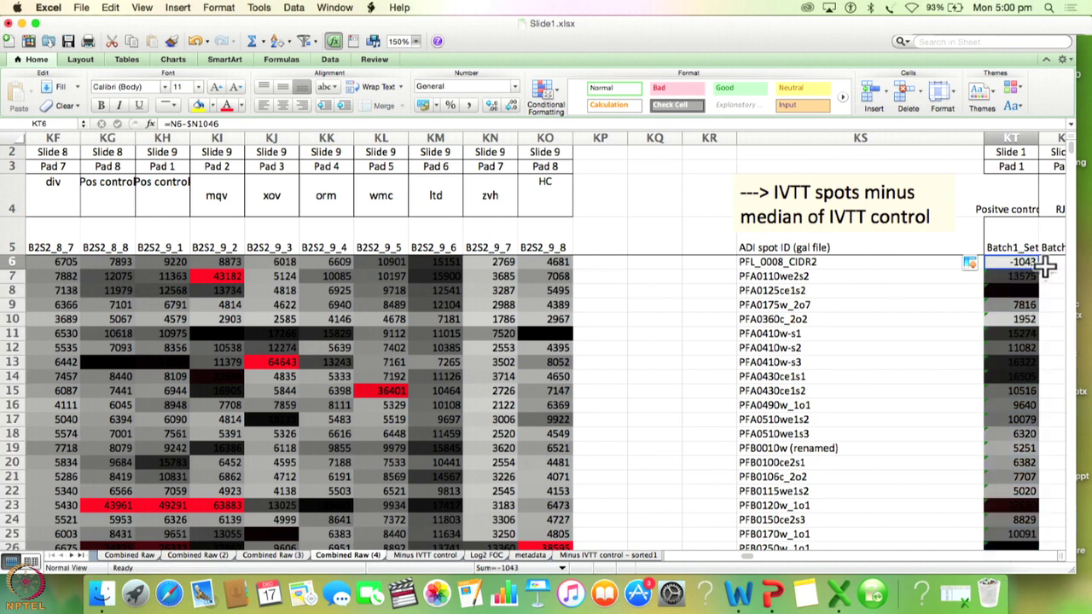
Step: Compare the heatmaps in the Minus IVTT control – sorted1 and sorted2 sheets
{"action": "key", "text": "ctrl+Page_Down"}
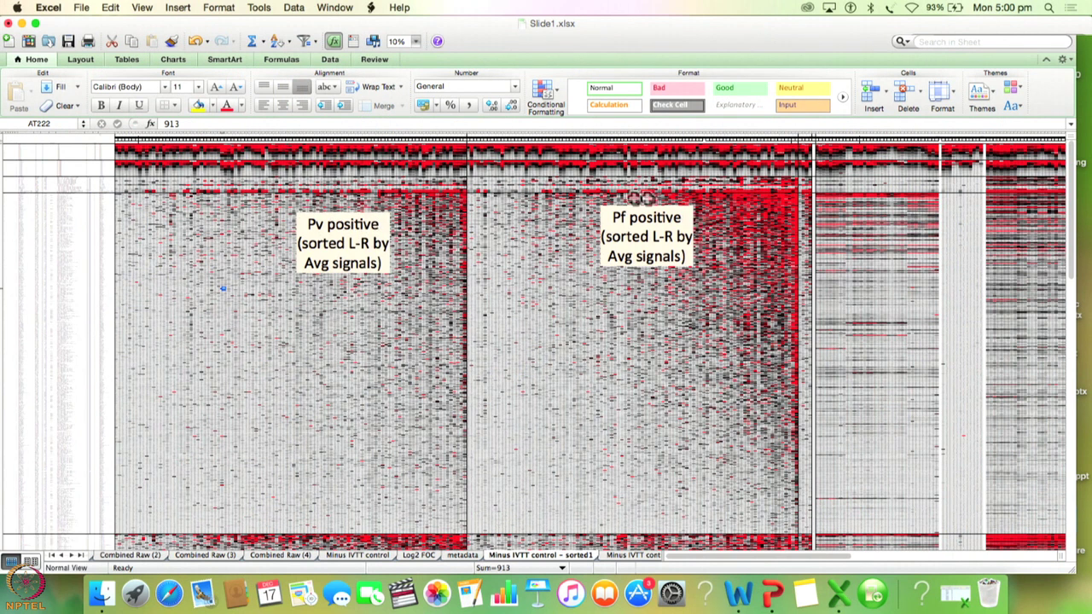
{"action": "left_click", "coordinate": [621, 555]}
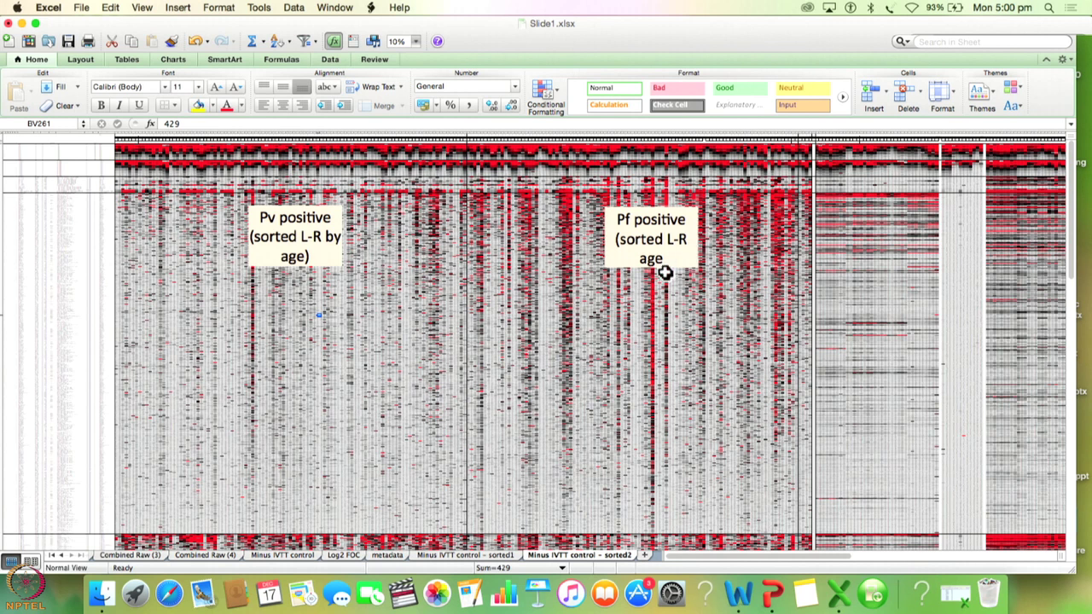
{"action": "left_click", "coordinate": [501, 555]}
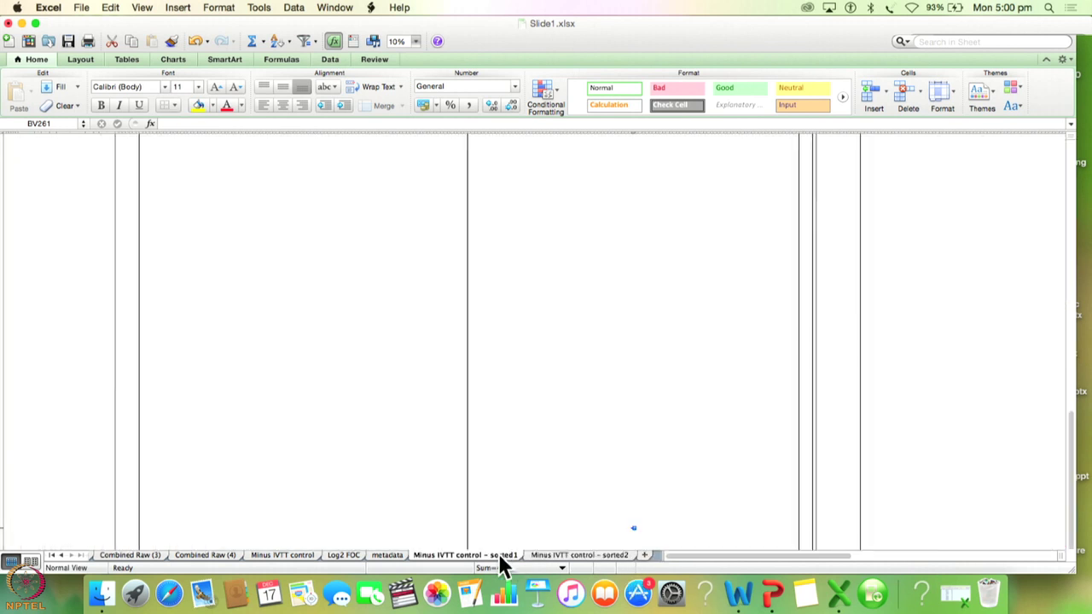
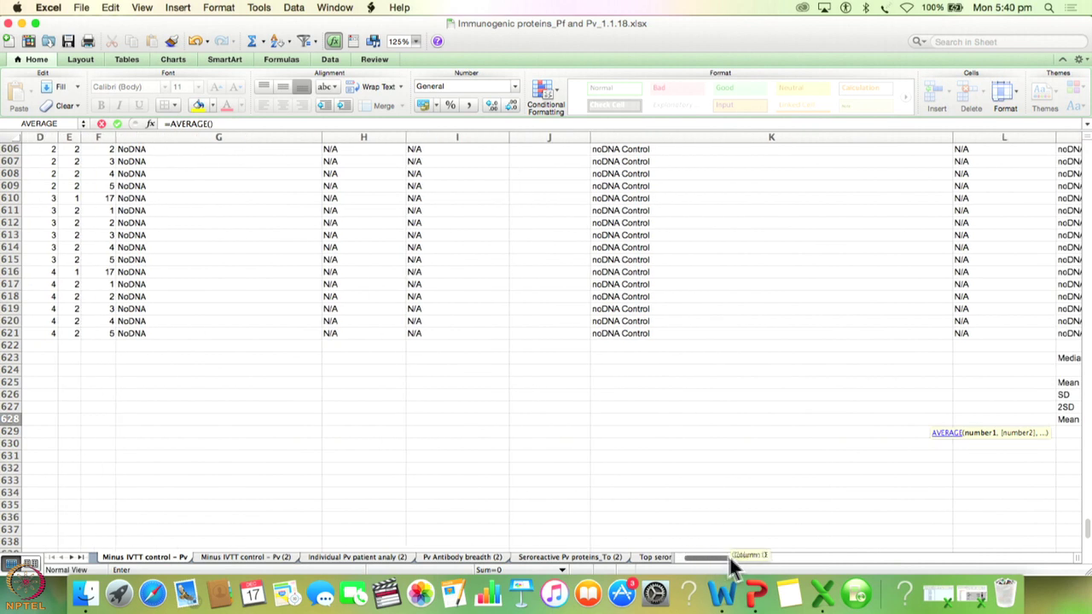
Step: Complete the AVERAGE formula in DK628 with the Mean + 2SD range O628:DJ628
{"action": "left_click_drag", "start_coordinate": [592, 418], "coordinate": [783, 419]}
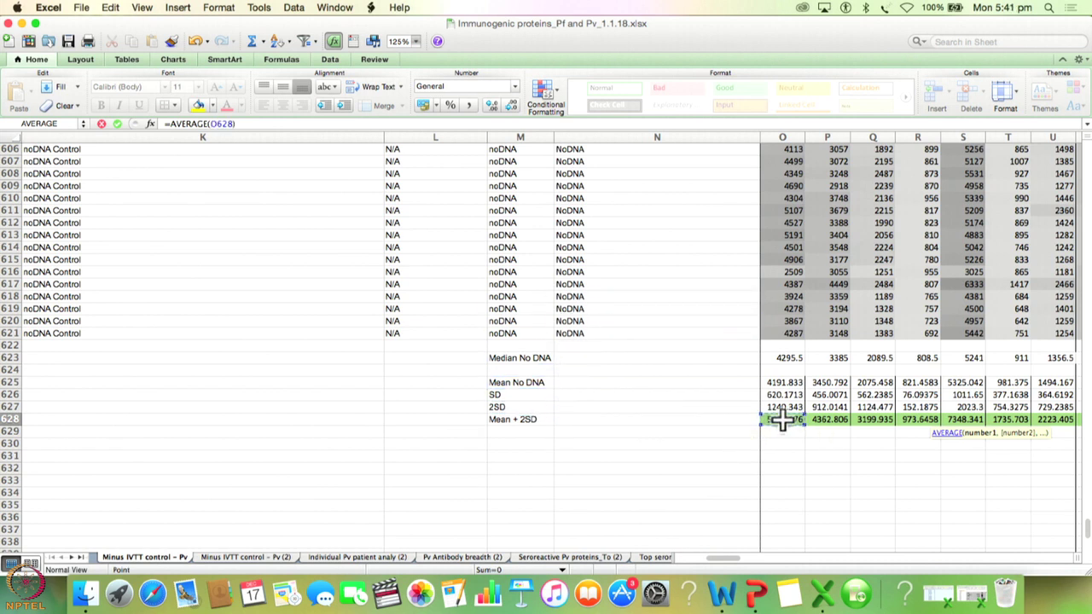
{"action": "key", "text": "ctrl+shift+Right"}
{"action": "left_click", "coordinate": [379, 124]}
{"action": "key", "text": "Return"}
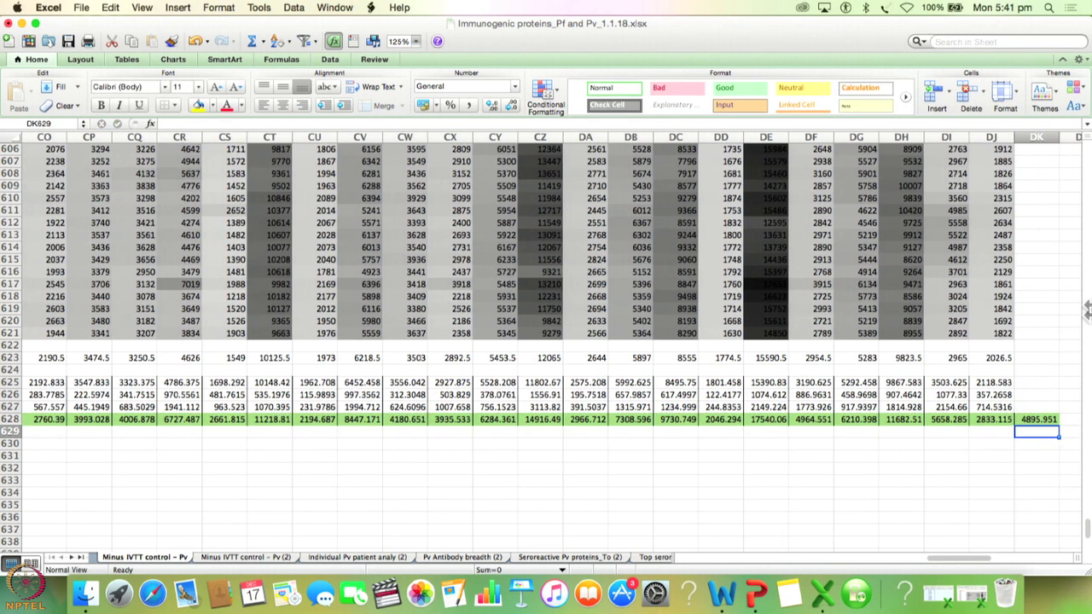
{"action": "left_click", "coordinate": [1035, 418]}
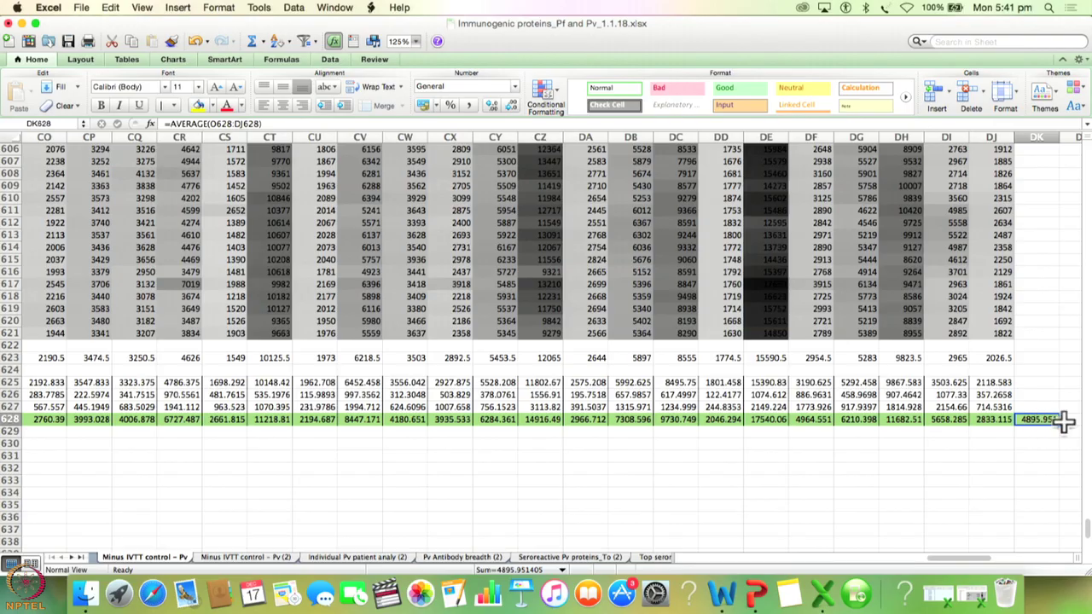
Step: Start an IF formula in cell DM82 that references the protein's average signal in DK82
{"action": "left_click_drag", "start_coordinate": [1087, 531], "coordinate": [1087, 192]}
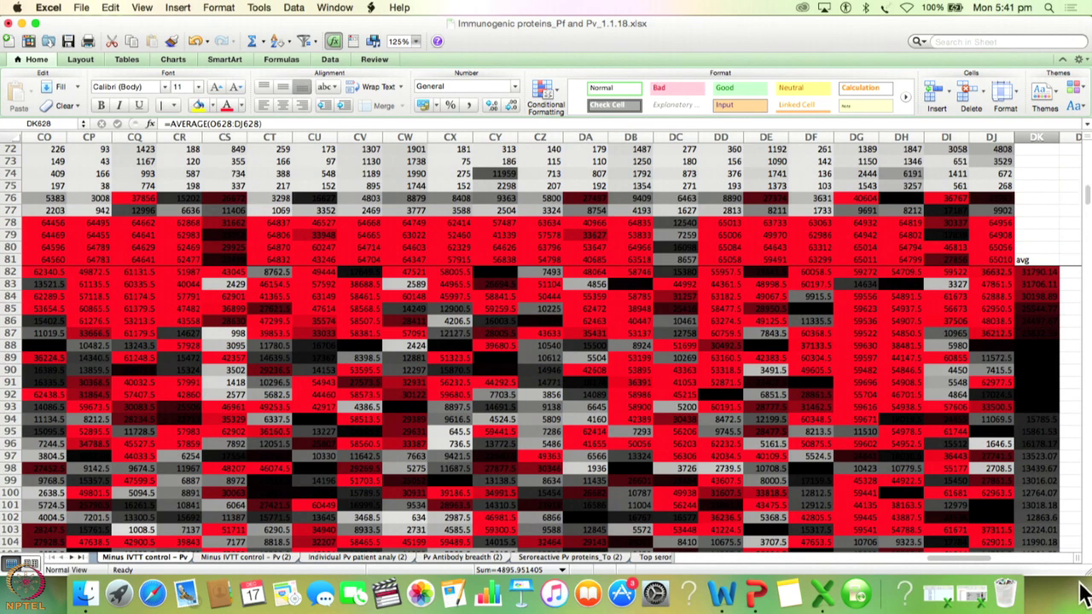
{"action": "left_click_drag", "start_coordinate": [985, 559], "coordinate": [1003, 559]}
{"action": "scroll", "coordinate": [575, 330], "scroll_direction": "up", "scroll_amount": 4}
{"action": "left_click", "coordinate": [726, 407]}
{"action": "type", "text": "="}
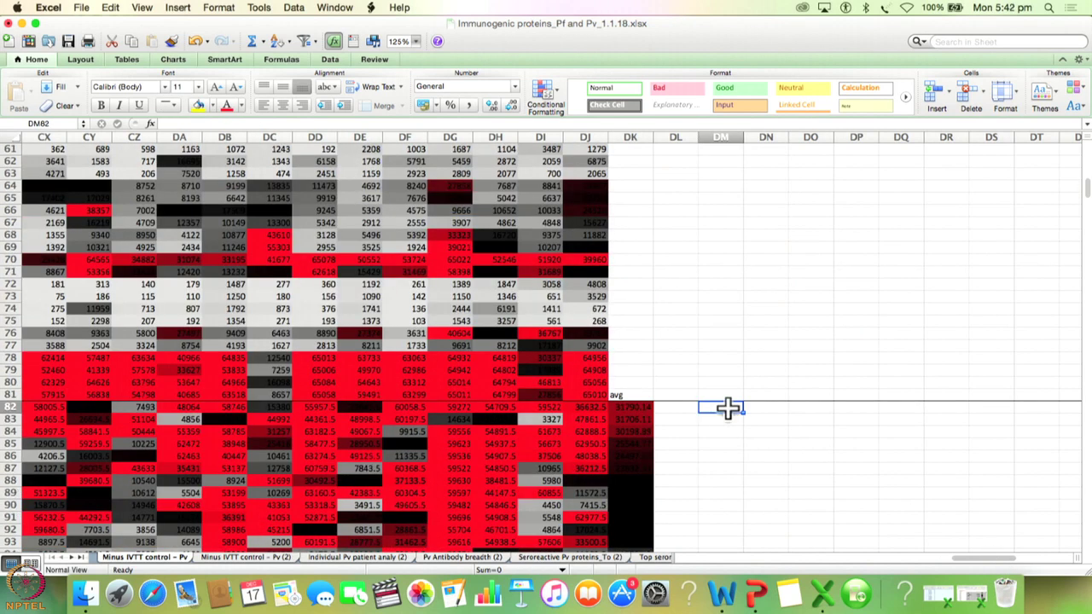
{"action": "type", "text": "if"}
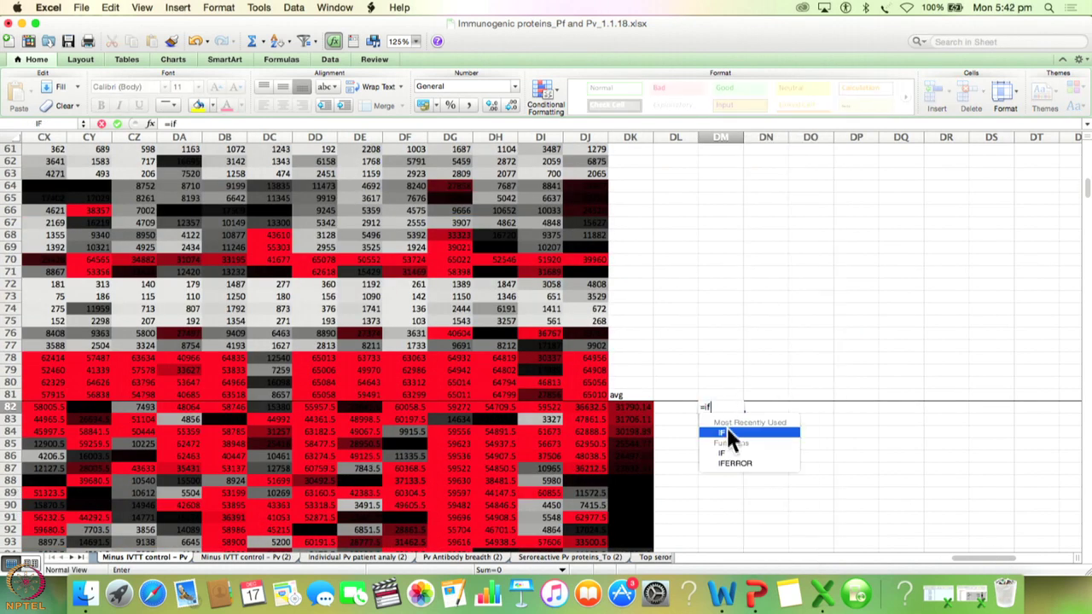
{"action": "double_click", "coordinate": [723, 453]}
{"action": "left_click", "coordinate": [644, 408]}
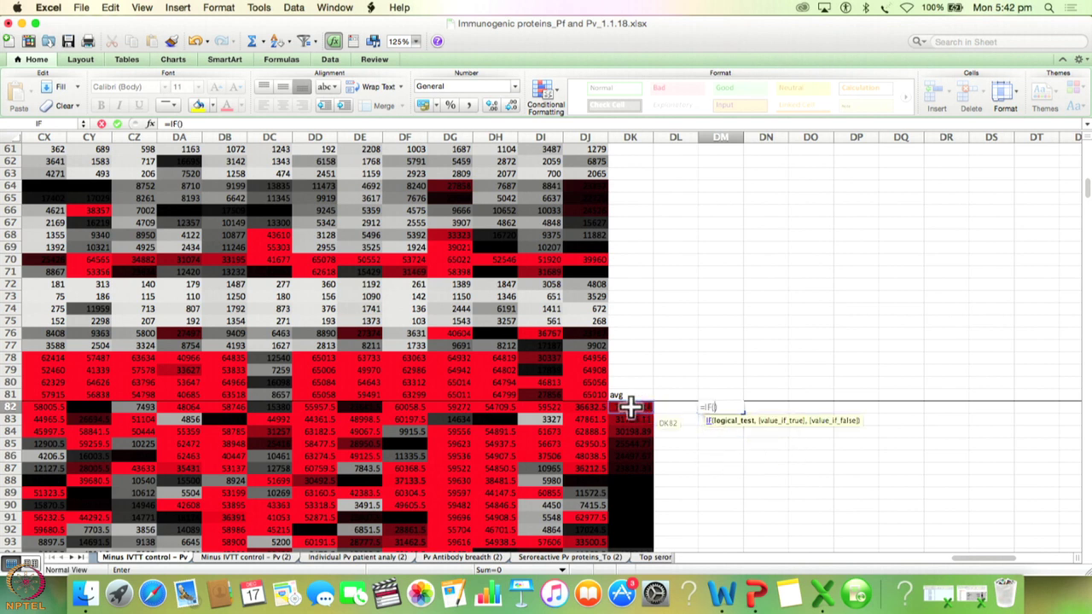
Step: Complete the IF formula in DM82 to return 1 when DK82 exceeds the average cutoff in DK628 and 0 otherwise
{"action": "left_click", "coordinate": [232, 121]}
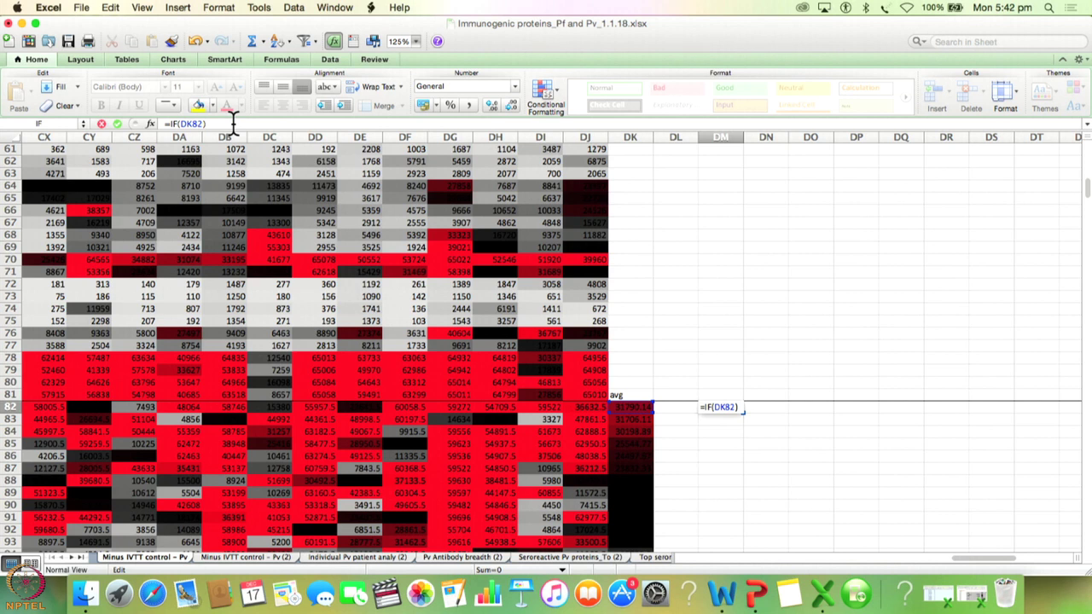
{"action": "key", "text": "BackSpace"}
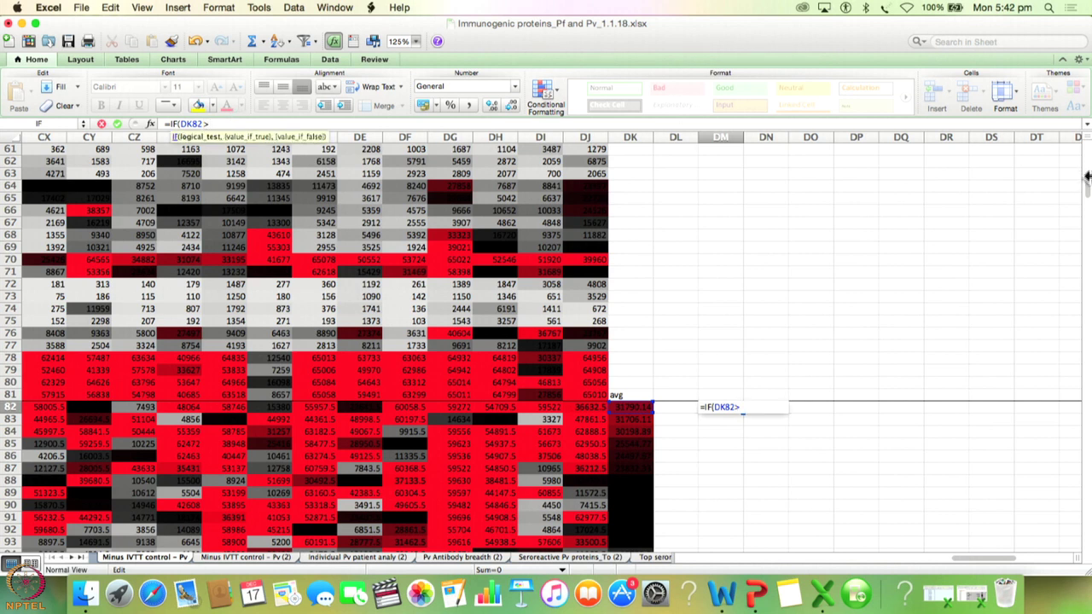
{"action": "left_click_drag", "start_coordinate": [1087, 183], "coordinate": [1087, 534]}
{"action": "left_click", "coordinate": [633, 419]}
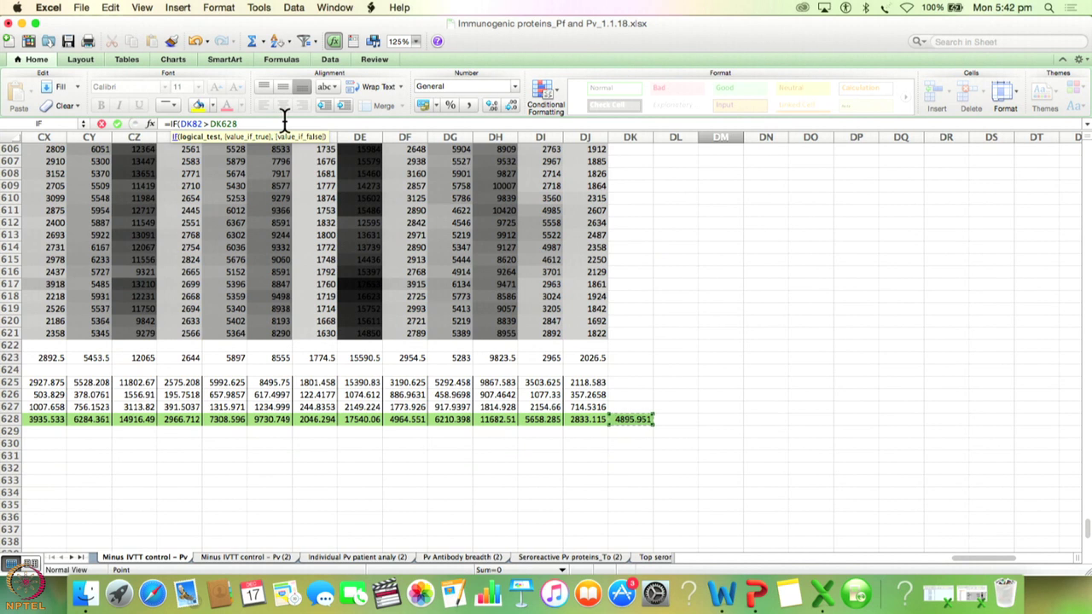
{"action": "type", "text": ",1,0"}
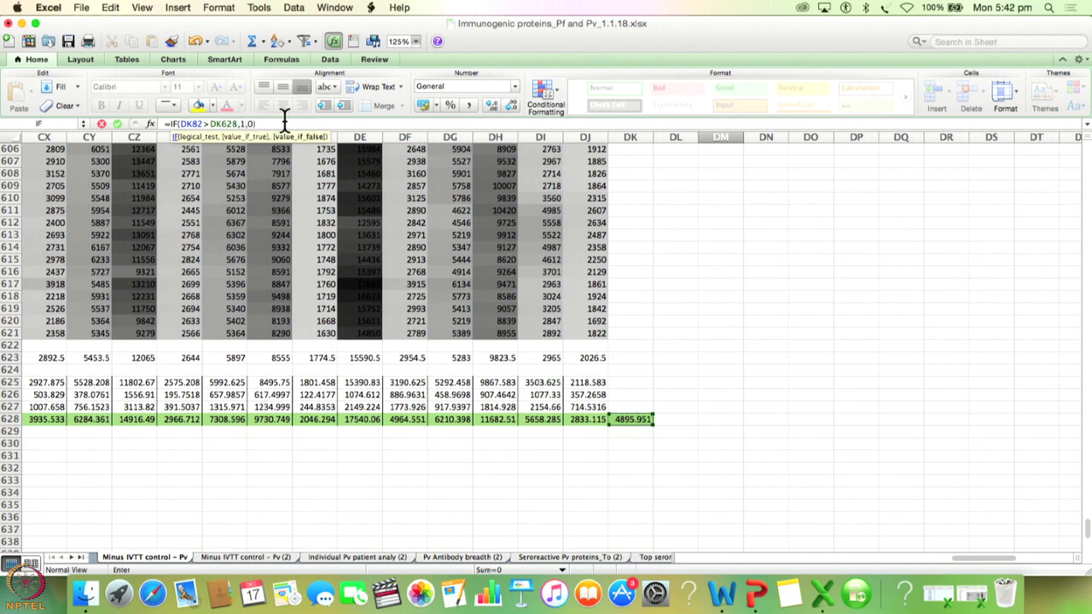
{"action": "key", "text": "Return"}
Step: Examine the 1/0 seroreactivity calls in column DL against the averages in column DK on the Minus IVTT control - Pv (2) sheet
{"action": "scroll", "coordinate": [1018, 192], "scroll_direction": "down", "scroll_amount": 1}
{"action": "scroll", "coordinate": [1018, 192], "scroll_direction": "up", "scroll_amount": 7}
{"action": "left_click", "coordinate": [717, 198]}
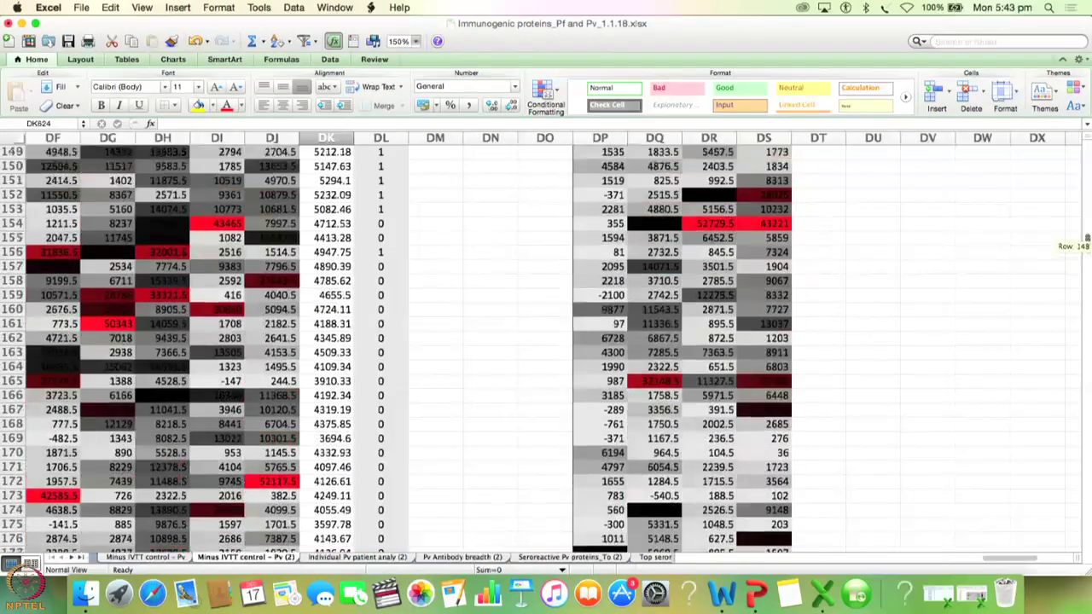
{"action": "scroll", "coordinate": [546, 341], "scroll_direction": "up", "scroll_amount": 20}
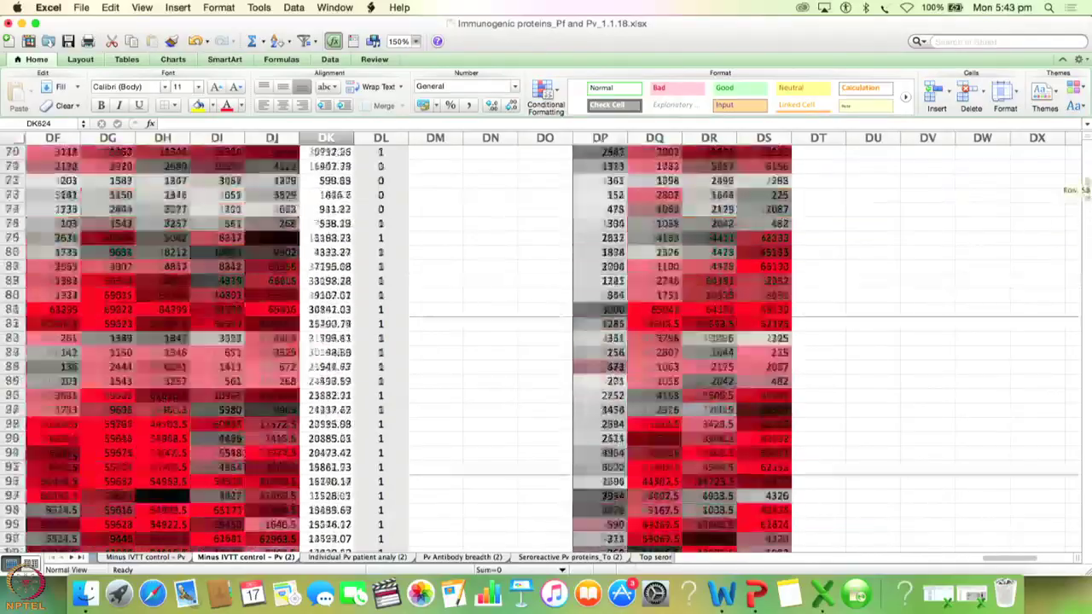
{"action": "scroll", "coordinate": [546, 341], "scroll_direction": "up", "scroll_amount": 7}
{"action": "scroll", "coordinate": [546, 341], "scroll_direction": "down", "scroll_amount": 15}
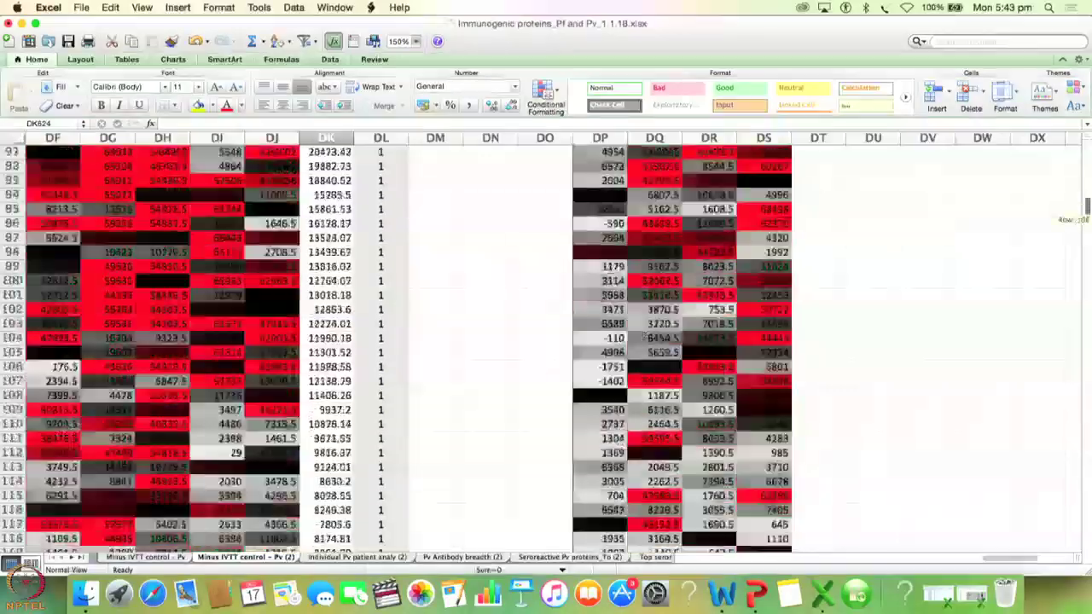
{"action": "scroll", "coordinate": [546, 342], "scroll_direction": "down", "scroll_amount": 15}
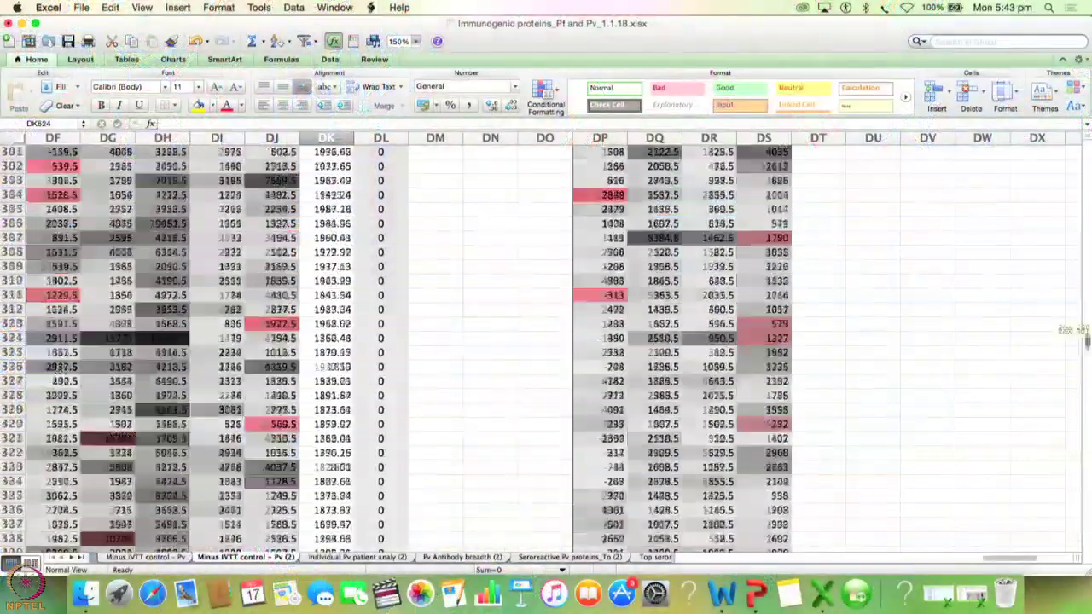
{"action": "scroll", "coordinate": [1085, 339], "scroll_direction": "up", "scroll_amount": 15}
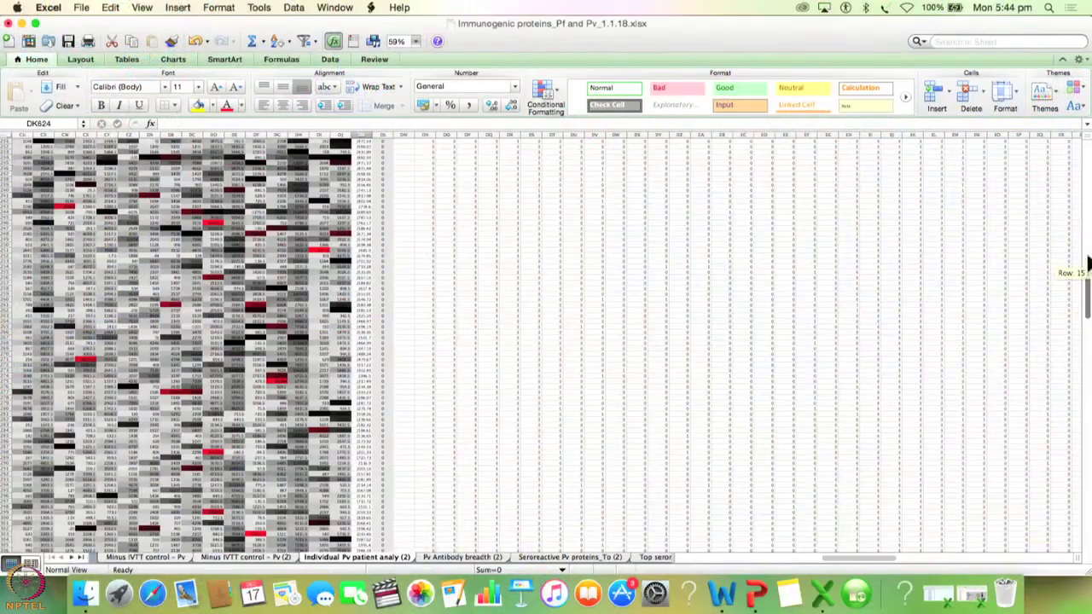
Step: Examine the per-patient 1/0 calls and the Ab breadth row from DN599 on the Individual Pv patient analy (2) sheet at 125% zoom
{"action": "left_click_drag", "start_coordinate": [1088, 260], "coordinate": [1085, 144]}
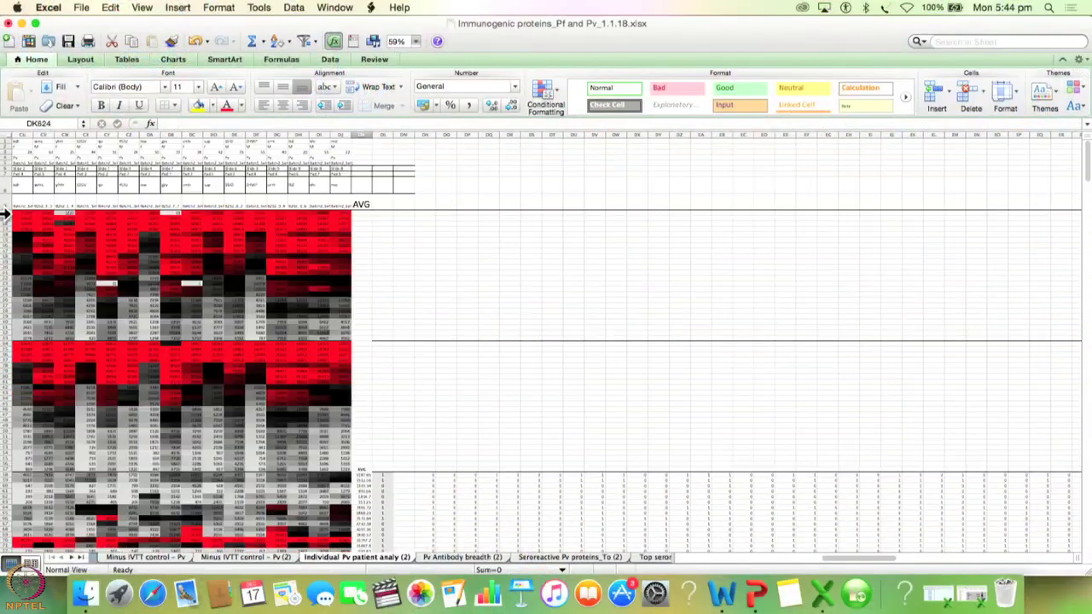
{"action": "left_click", "coordinate": [417, 42]}
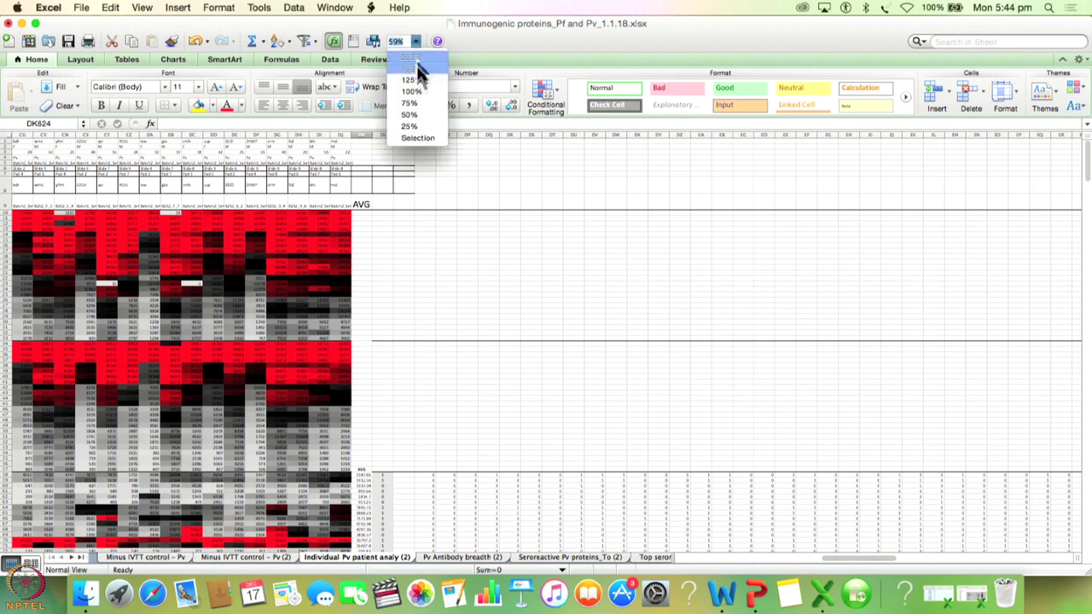
{"action": "left_click", "coordinate": [413, 79]}
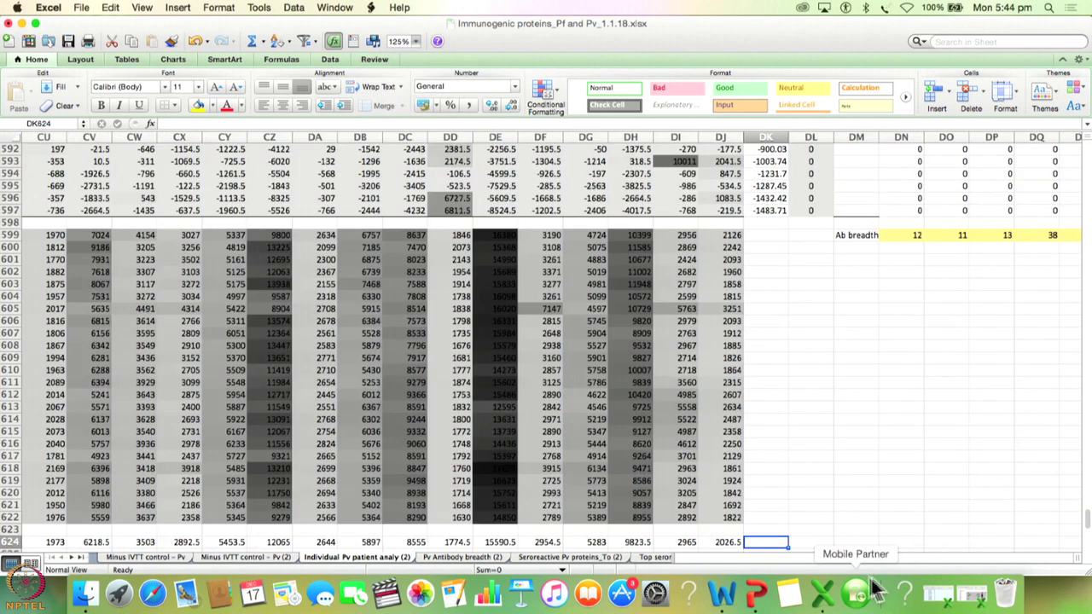
{"action": "left_click_drag", "start_coordinate": [857, 557], "coordinate": [882, 558]}
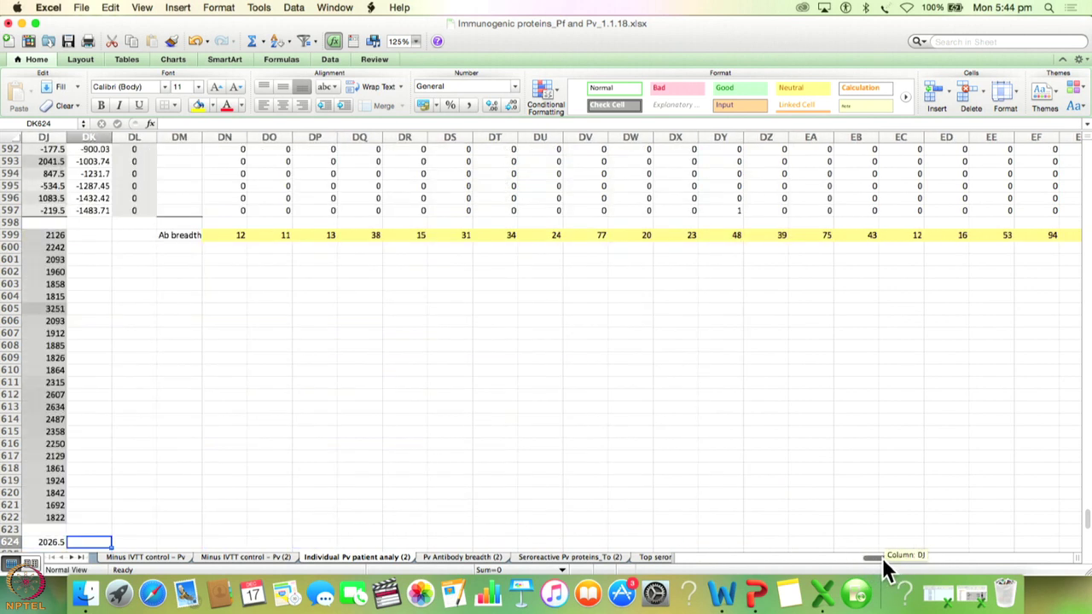
{"action": "left_click_drag", "start_coordinate": [1087, 517], "coordinate": [1088, 175]}
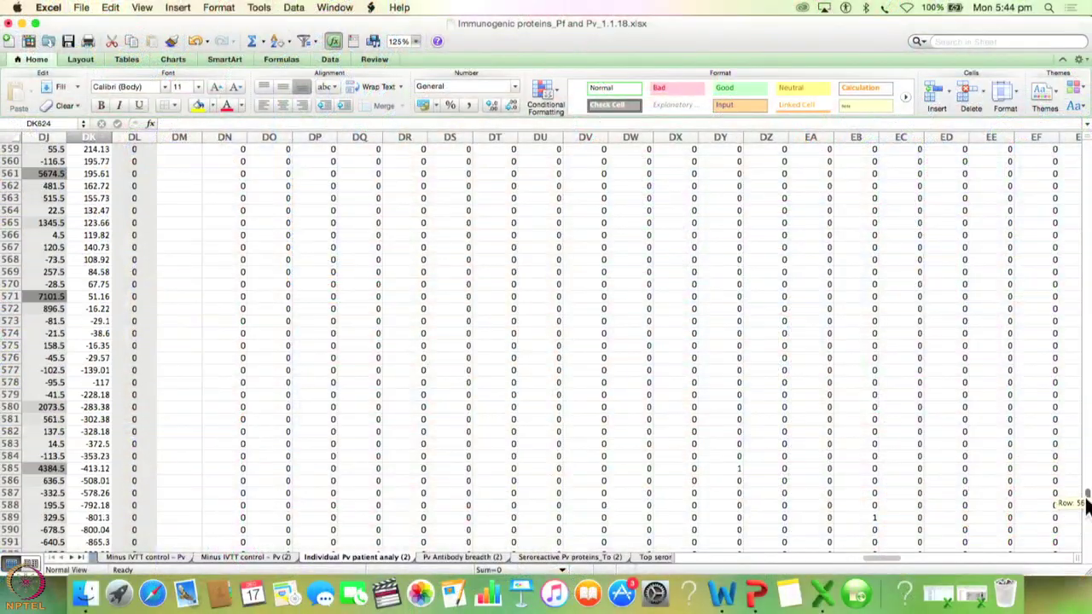
{"action": "left_click_drag", "start_coordinate": [1087, 505], "coordinate": [1086, 518]}
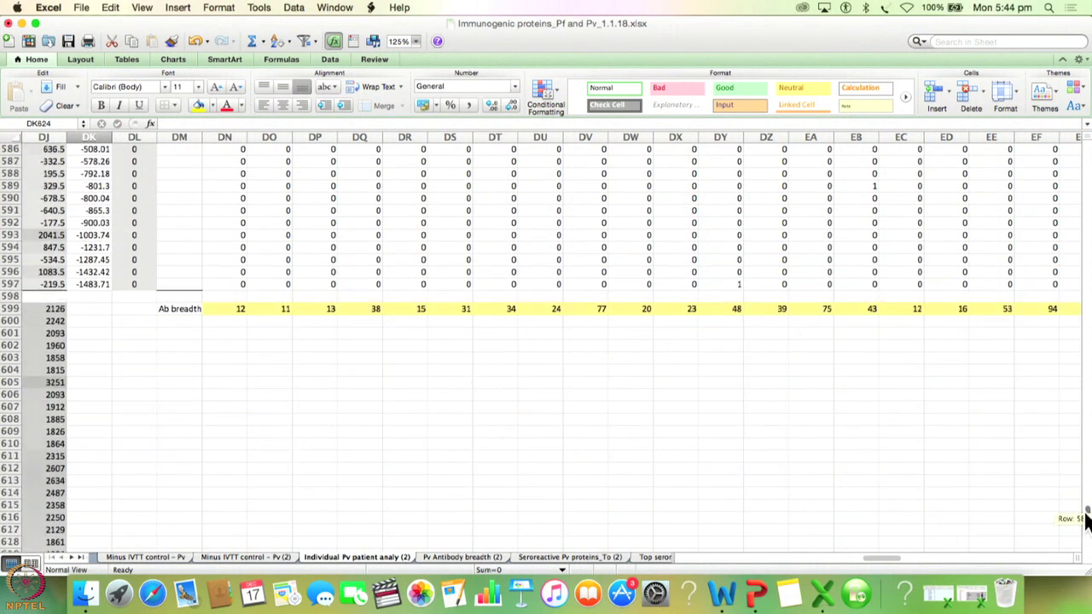
{"action": "left_click", "coordinate": [237, 309]}
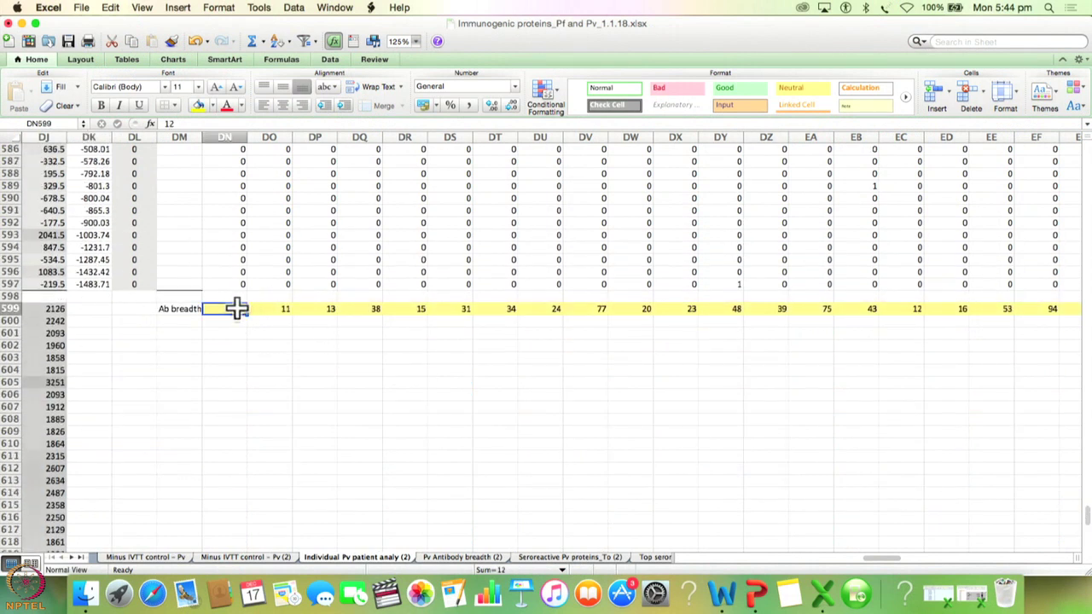